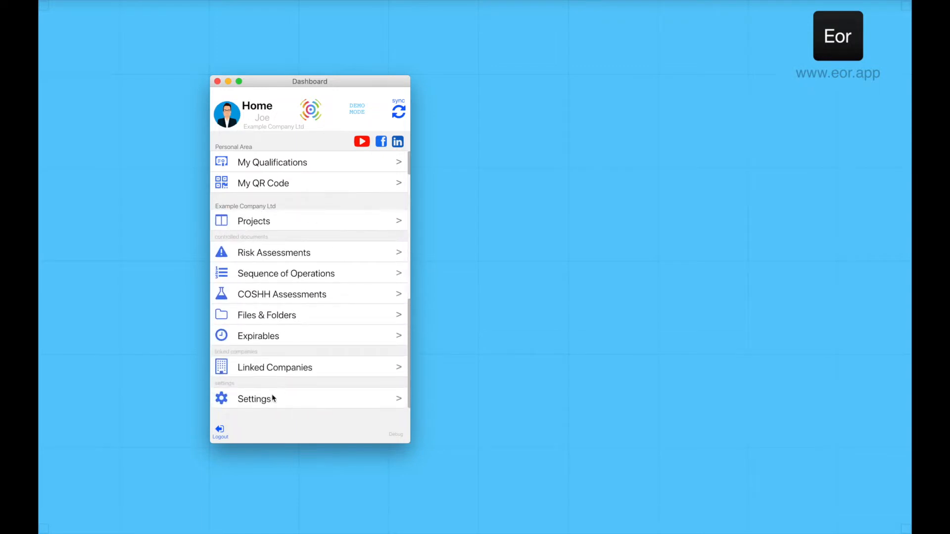
In the company's qualification settings, create a qualification named Induction and mark it as issued internally.
{"action": "left_click", "coordinate": [273, 398]}
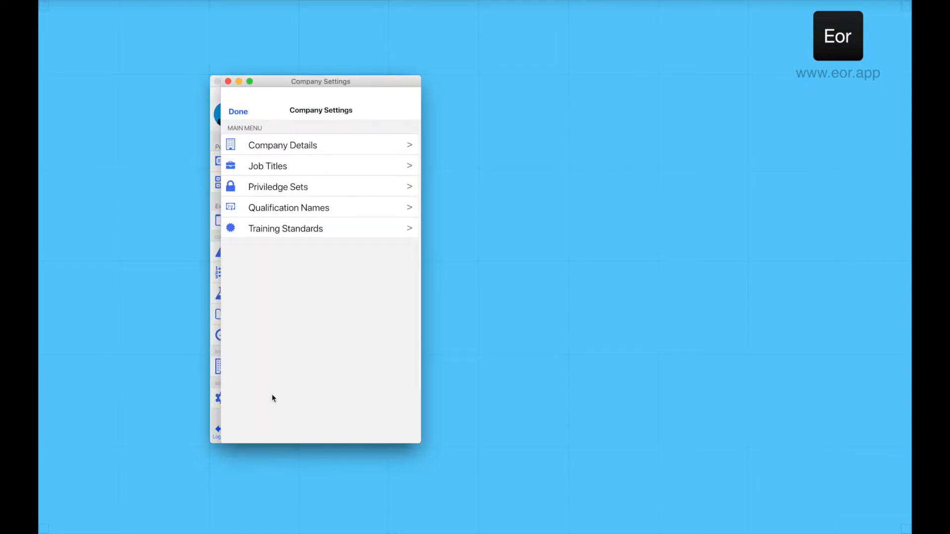
{"action": "left_click", "coordinate": [298, 210]}
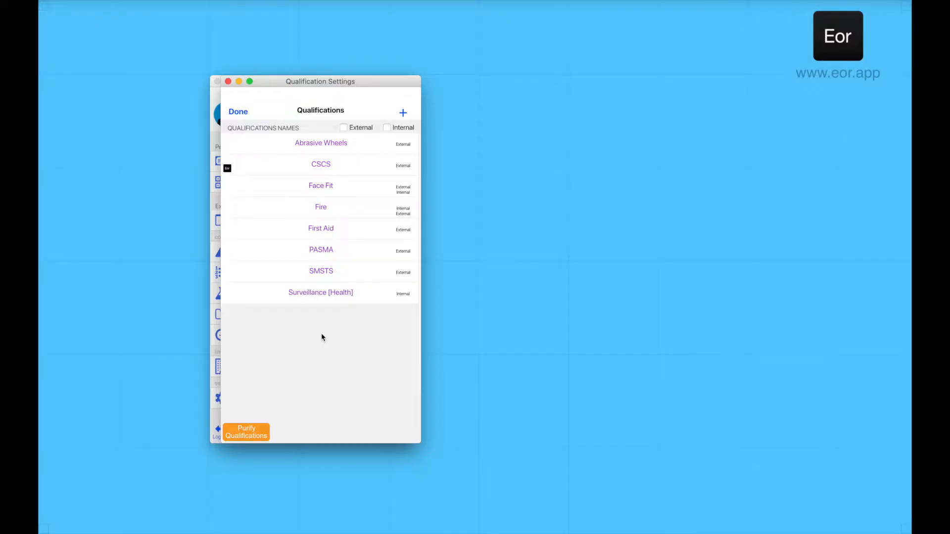
{"action": "left_click", "coordinate": [403, 113]}
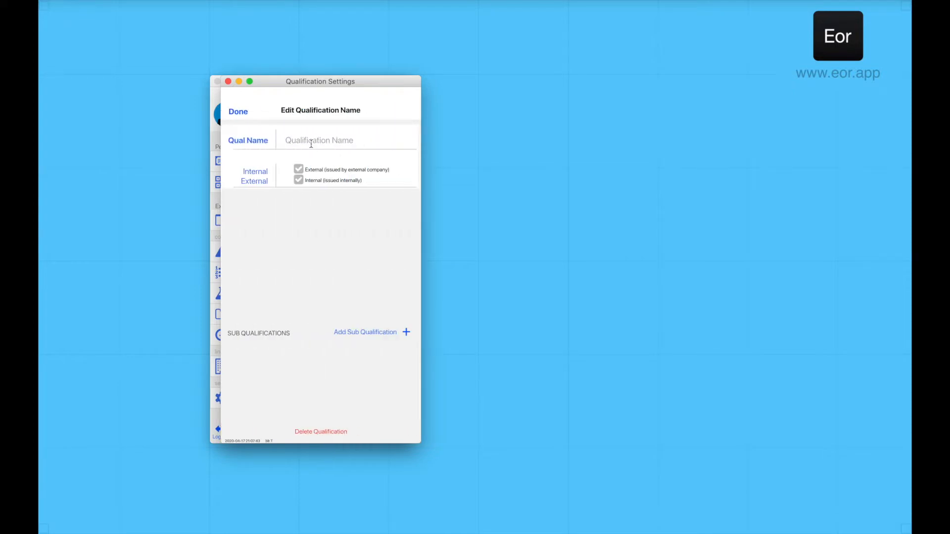
{"action": "left_click", "coordinate": [311, 143]}
{"action": "type", "text": "Induction"}
{"action": "left_click", "coordinate": [298, 180]}
Add the sub qualification Induction [Initial] to Induction, with its validity set to N/A.
{"action": "left_click", "coordinate": [405, 332]}
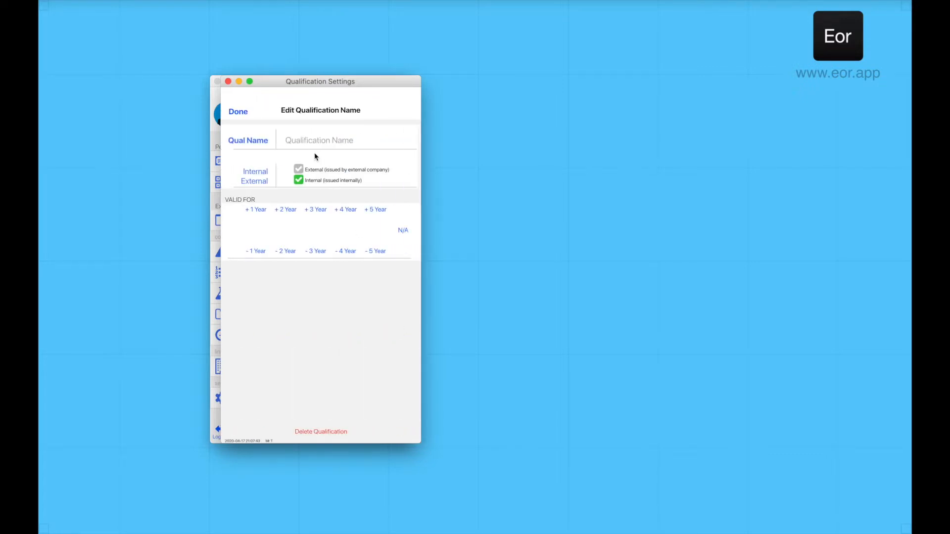
{"action": "left_click", "coordinate": [302, 143]}
{"action": "type", "text": "Induction [Initial]"}
{"action": "left_click", "coordinate": [404, 231]}
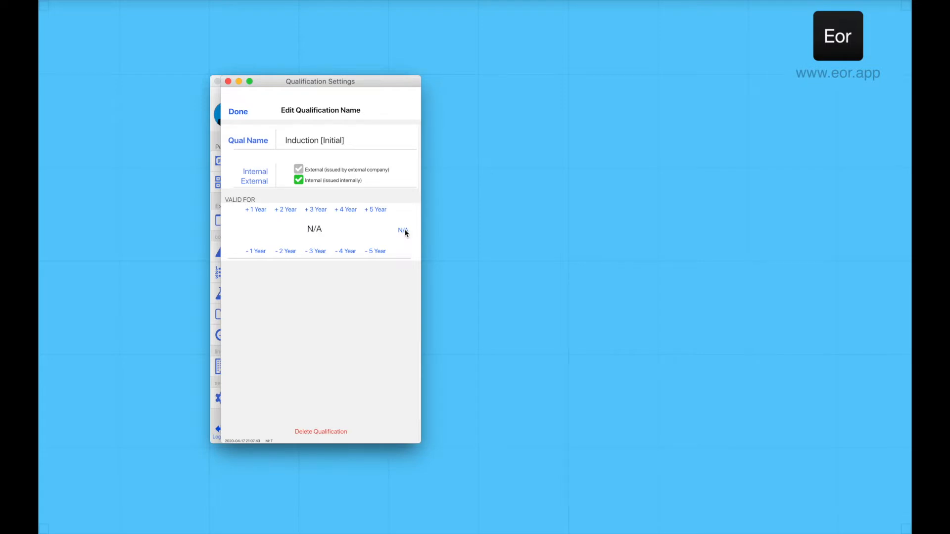
{"action": "left_click", "coordinate": [238, 113]}
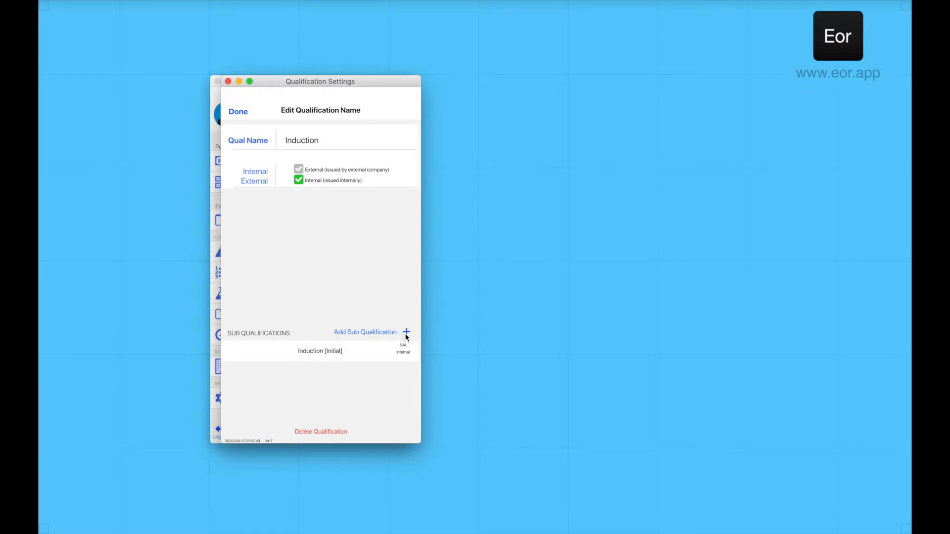
Add the sub qualification Induction [Refresher] valid for 1 year, and finish editing the Induction qualification.
{"action": "left_click", "coordinate": [405, 335]}
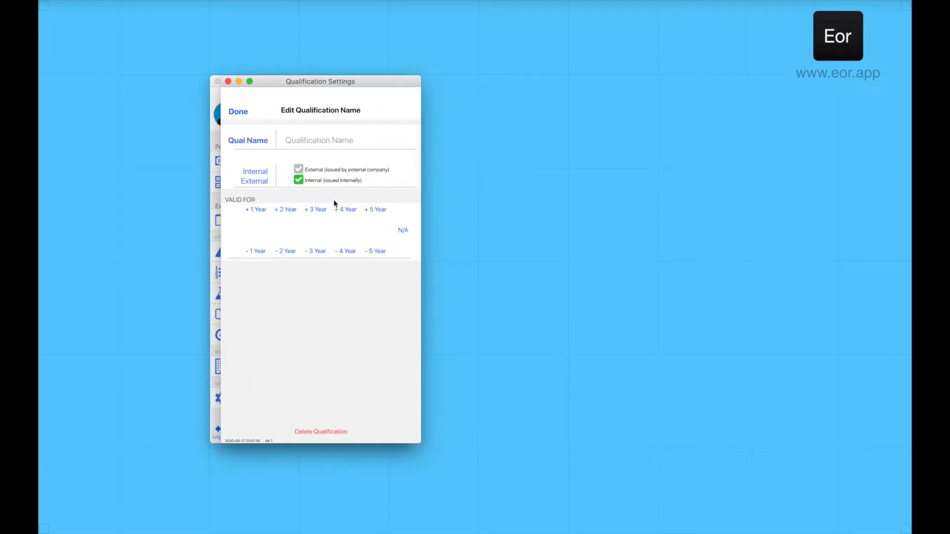
{"action": "left_click", "coordinate": [314, 141]}
{"action": "type", "text": "Induction [Refresher]"}
{"action": "left_click", "coordinate": [251, 209]}
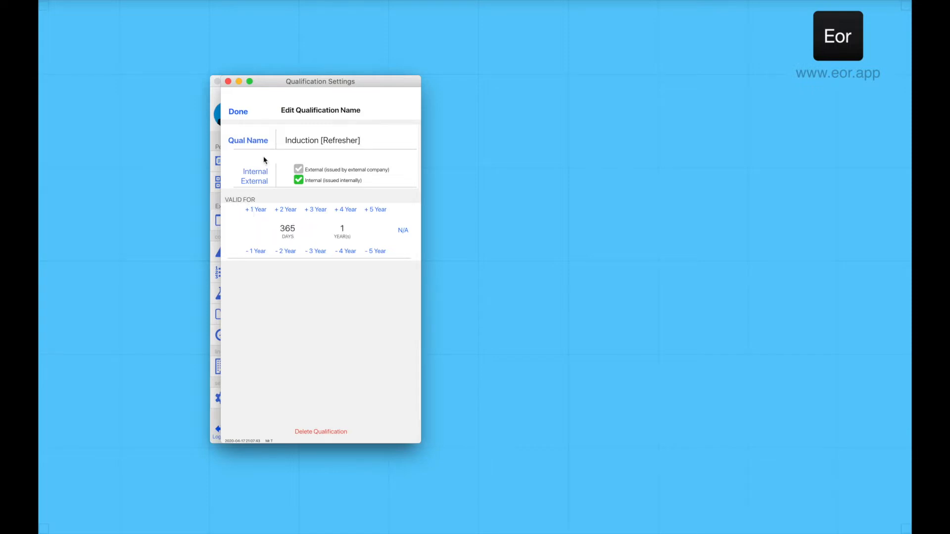
{"action": "left_click", "coordinate": [238, 112]}
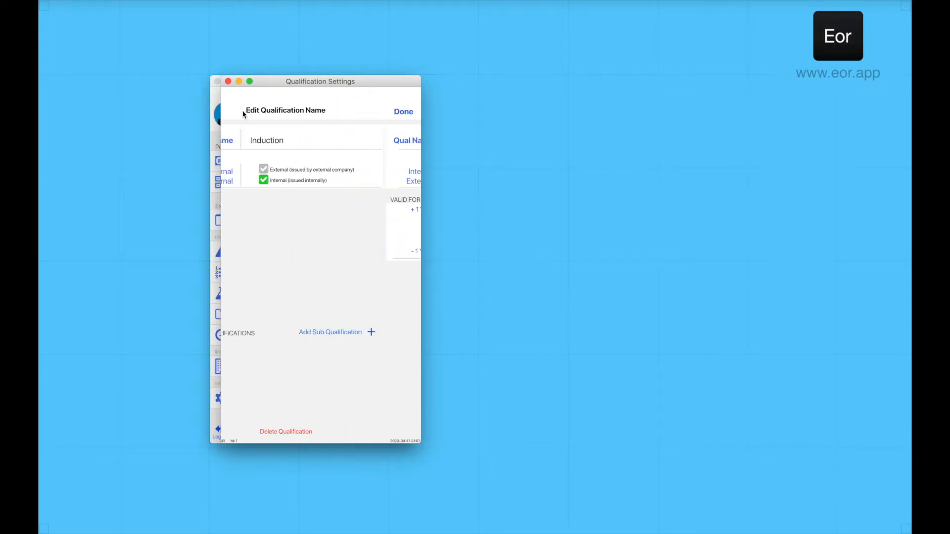
{"action": "left_click", "coordinate": [242, 113]}
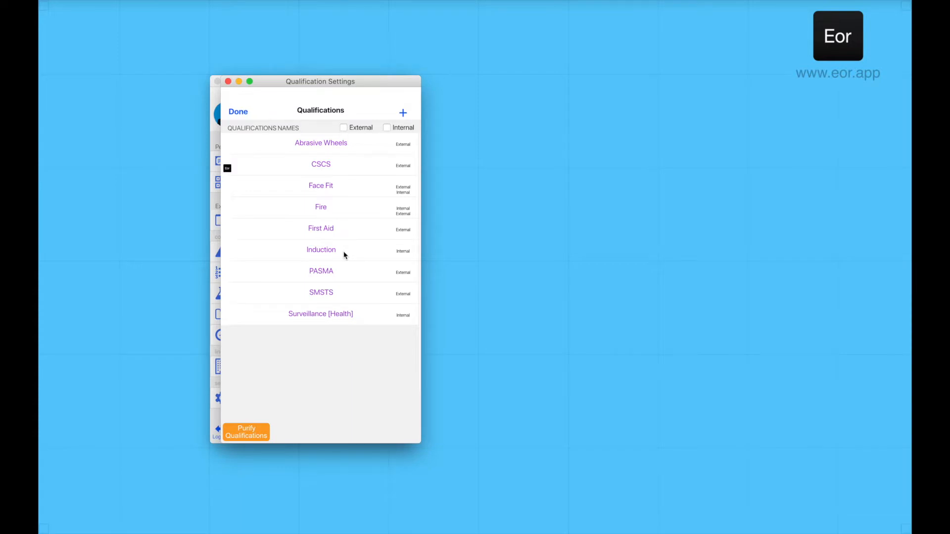
Create a new qualification named CPCS and mark it as issued by an external company.
{"action": "left_click", "coordinate": [404, 113]}
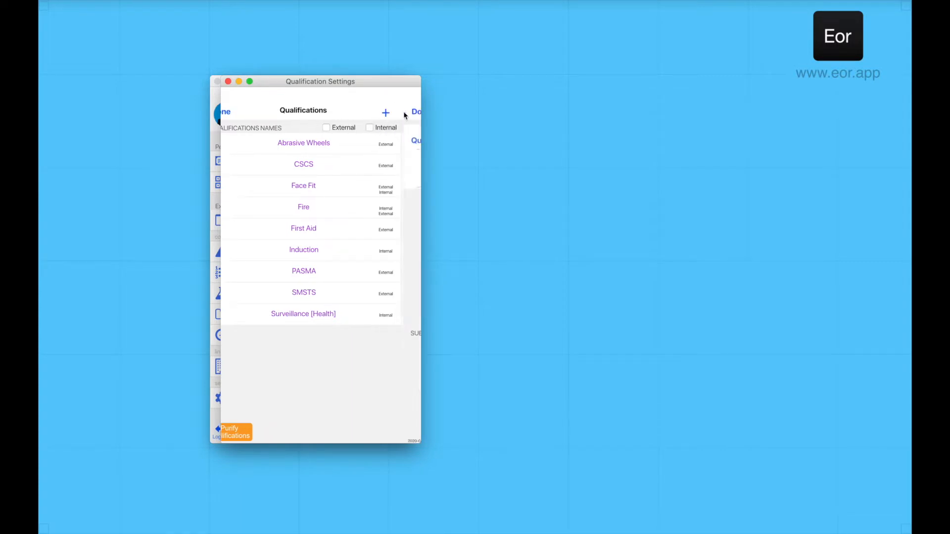
{"action": "left_click", "coordinate": [336, 141]}
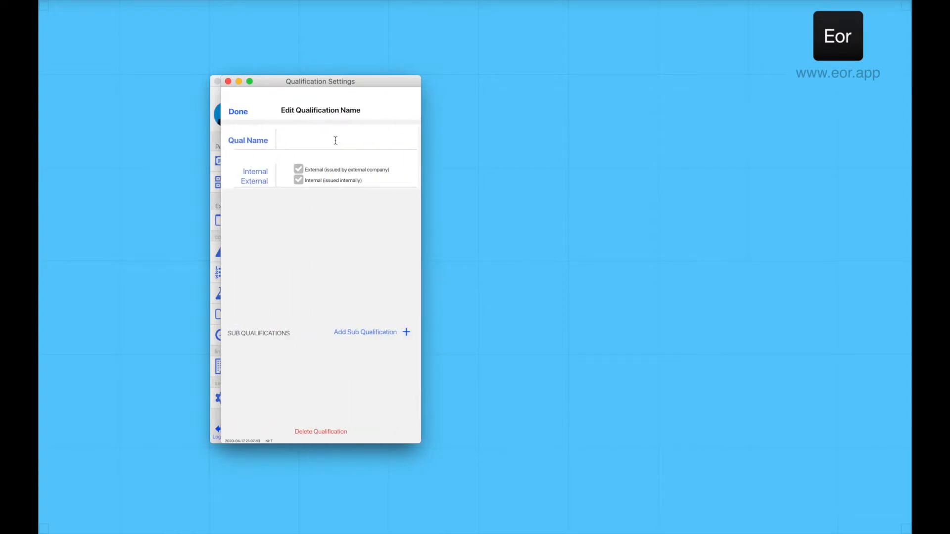
{"action": "type", "text": "CPCS"}
{"action": "left_click", "coordinate": [298, 169]}
Add the sub qualification 360 Excavator Above 10 Tonnes, valid for 5 years, to CPCS and return to the qualifications list.
{"action": "left_click", "coordinate": [405, 333]}
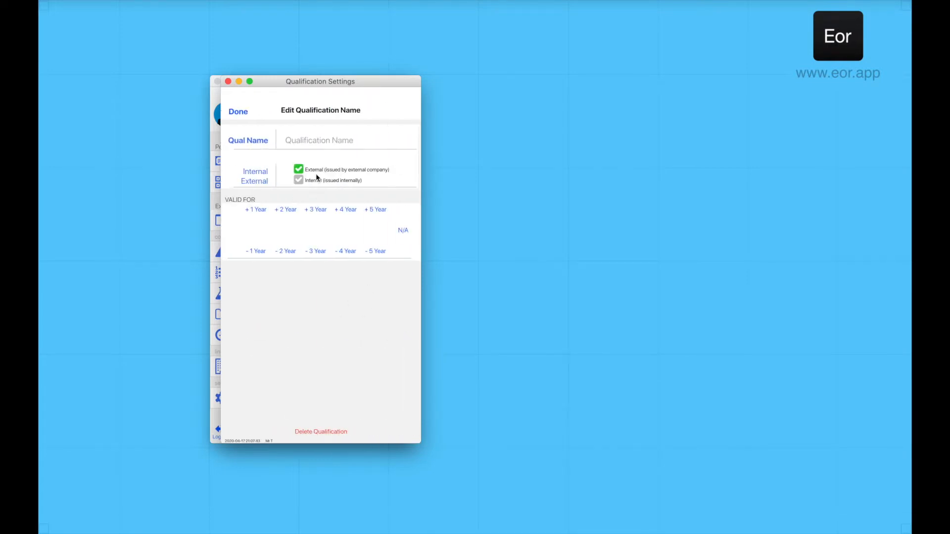
{"action": "left_click", "coordinate": [311, 144]}
{"action": "type", "text": "360 Excavator Above 10"}
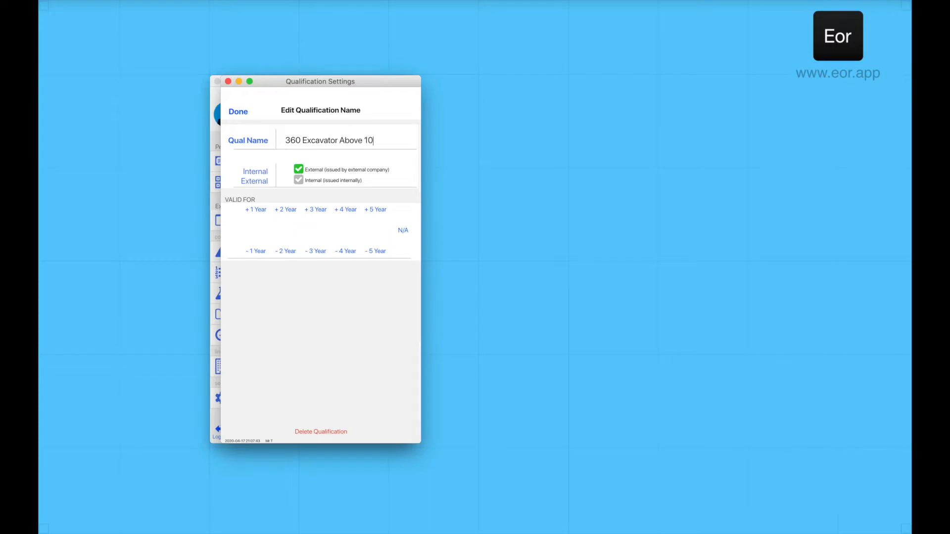
{"action": "type", "text": " Tonnes"}
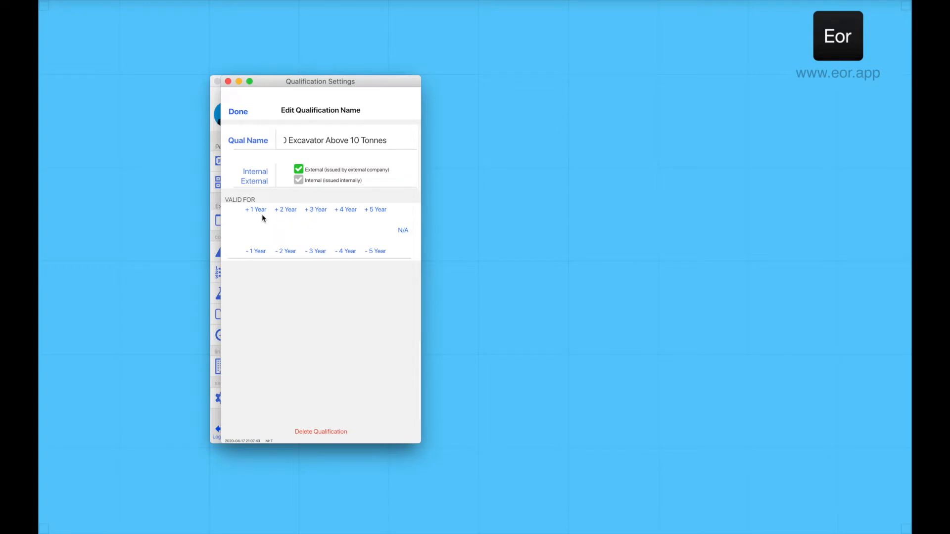
{"action": "left_click", "coordinate": [370, 210]}
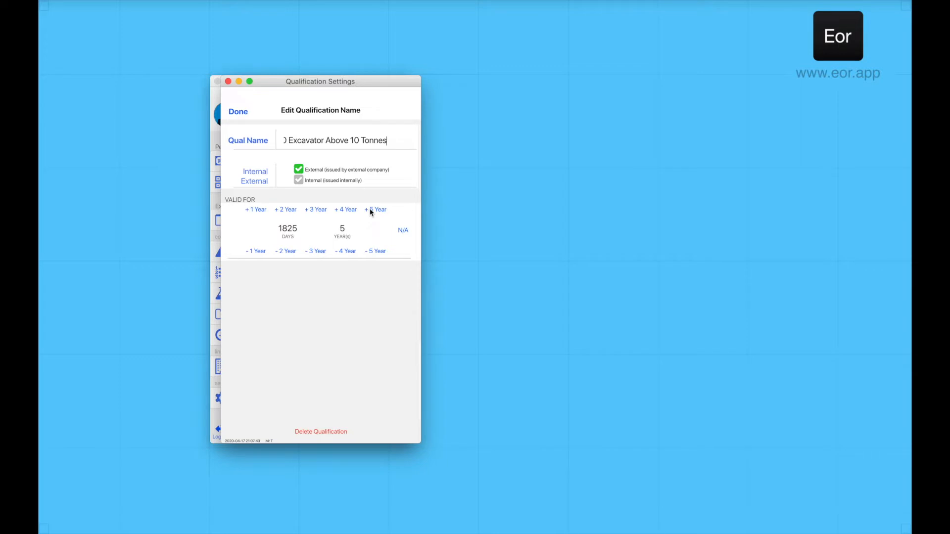
{"action": "left_click", "coordinate": [232, 112]}
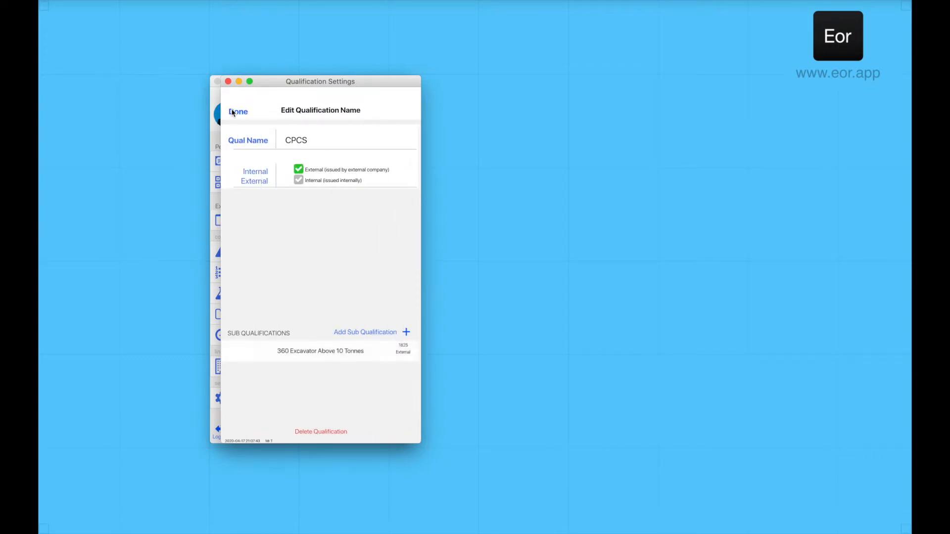
{"action": "left_click", "coordinate": [232, 112]}
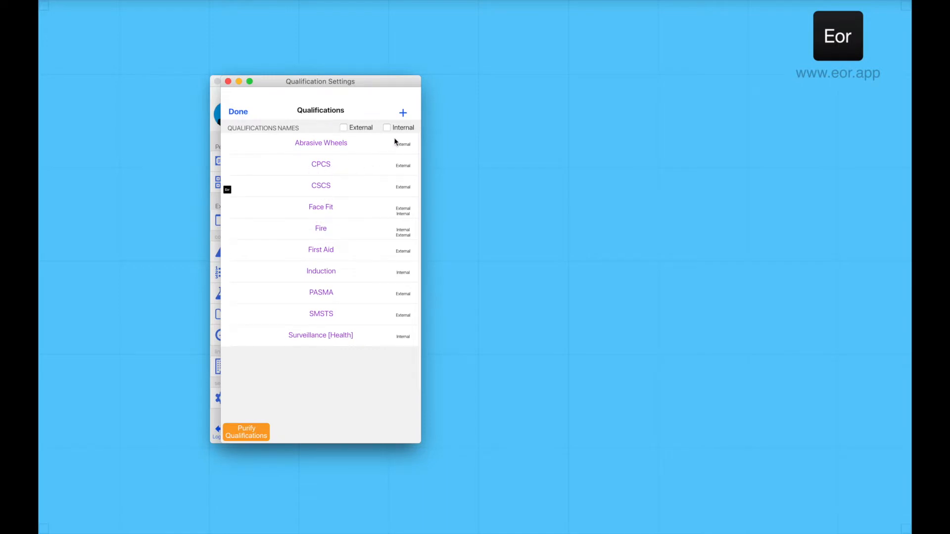
Create a new qualification named NPORS and mark it as issued by an external company.
{"action": "left_click", "coordinate": [403, 112]}
{"action": "left_click", "coordinate": [323, 140]}
{"action": "type", "text": "PORS"}
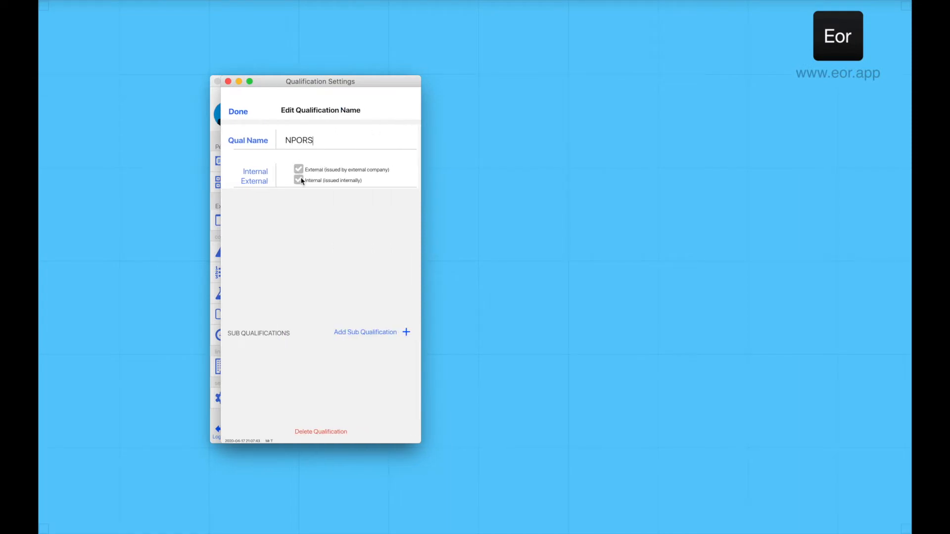
{"action": "left_click", "coordinate": [298, 169]}
Add the sub qualification 360 Excavator above 10 Tonnes, valid for 5 years, to NPORS and return to the qualifications list.
{"action": "left_click", "coordinate": [407, 332]}
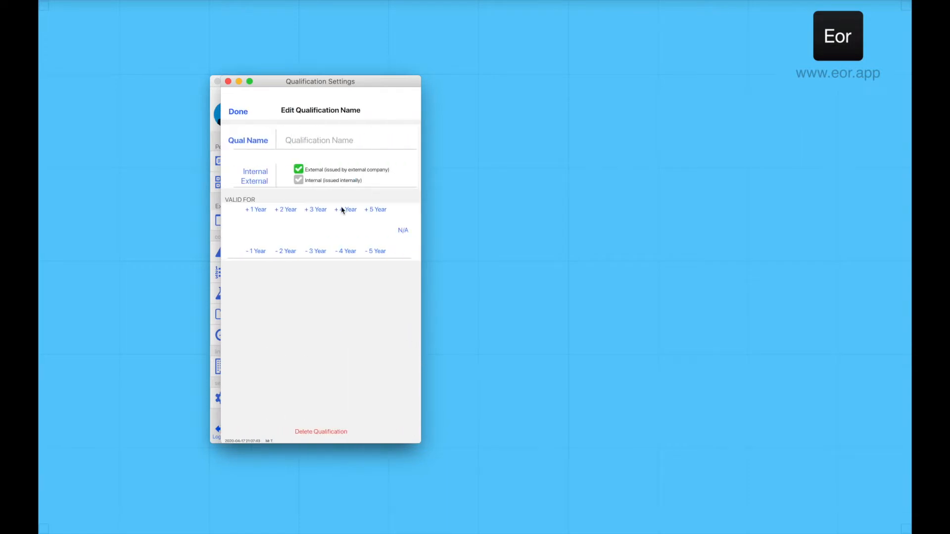
{"action": "left_click", "coordinate": [313, 138]}
{"action": "type", "text": "360 "}
{"action": "type", "text": "Exca"}
{"action": "type", "text": "vator"}
{"action": "type", "text": " above 10"}
{"action": "type", "text": " Tonnes"}
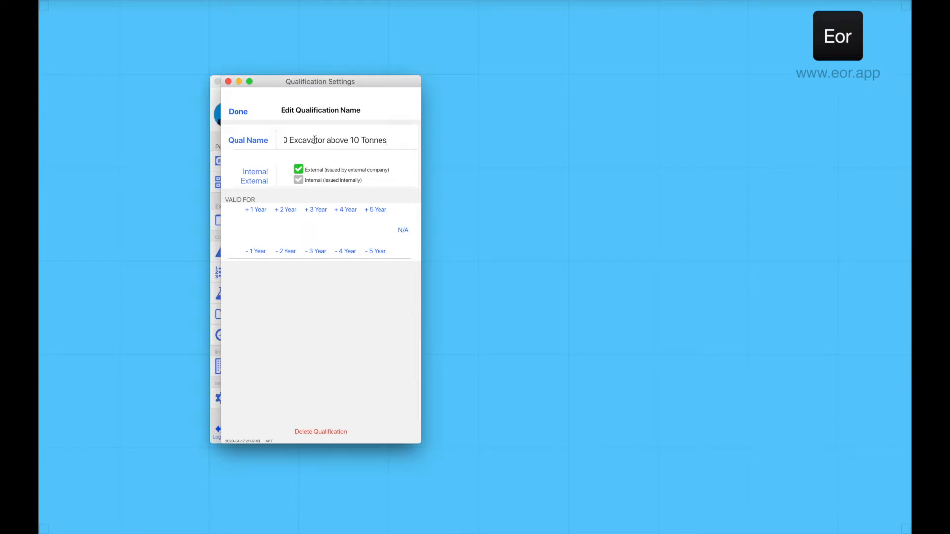
{"action": "left_click", "coordinate": [370, 210]}
{"action": "left_click", "coordinate": [241, 113]}
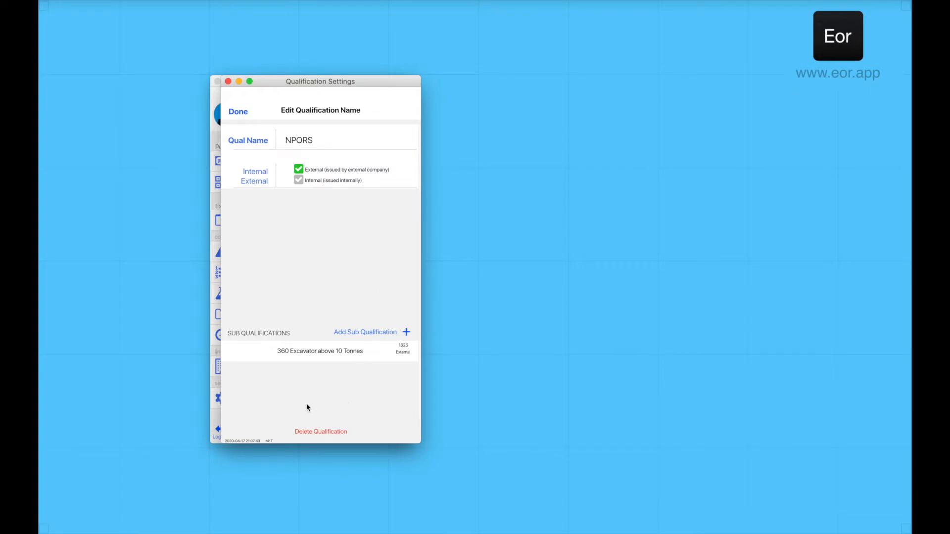
{"action": "left_click", "coordinate": [239, 112]}
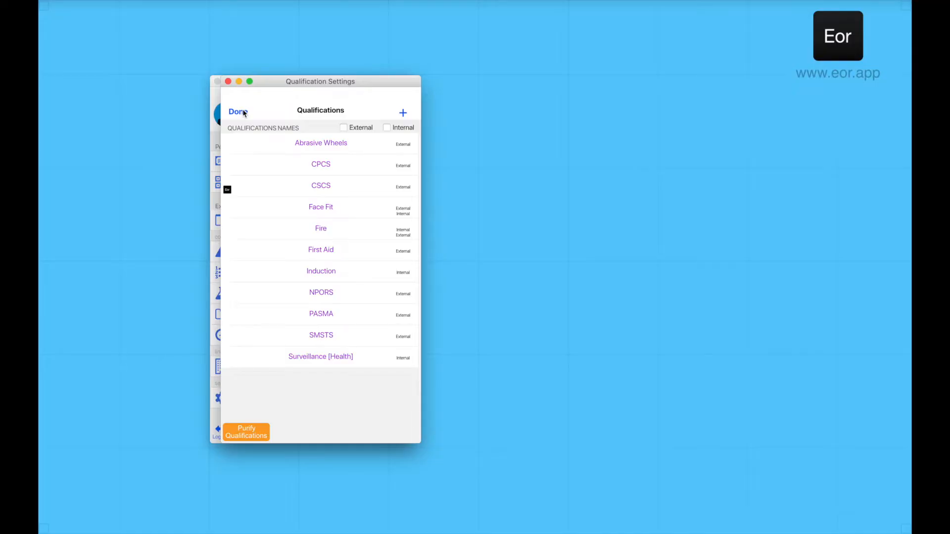
Create a new qualification named Asbestos and mark it as issued both externally and internally.
{"action": "left_click", "coordinate": [403, 114]}
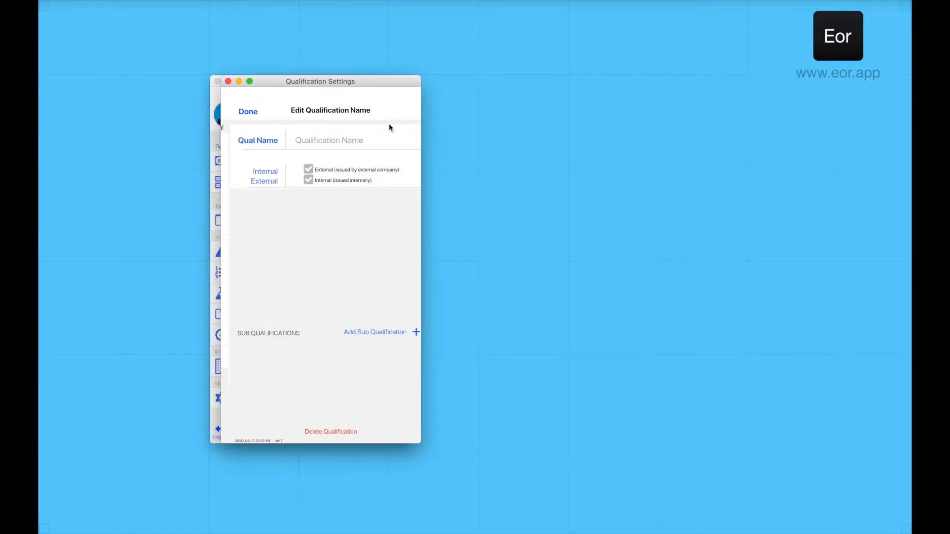
{"action": "left_click", "coordinate": [331, 139]}
{"action": "type", "text": "Asbestos"}
{"action": "left_click", "coordinate": [299, 179]}
Add the sub qualification Asbestos Awareness to Asbestos, valid for 1 year.
{"action": "left_click", "coordinate": [296, 147]}
{"action": "type", "text": "Asbestos Awareness"}
{"action": "left_click", "coordinate": [257, 210]}
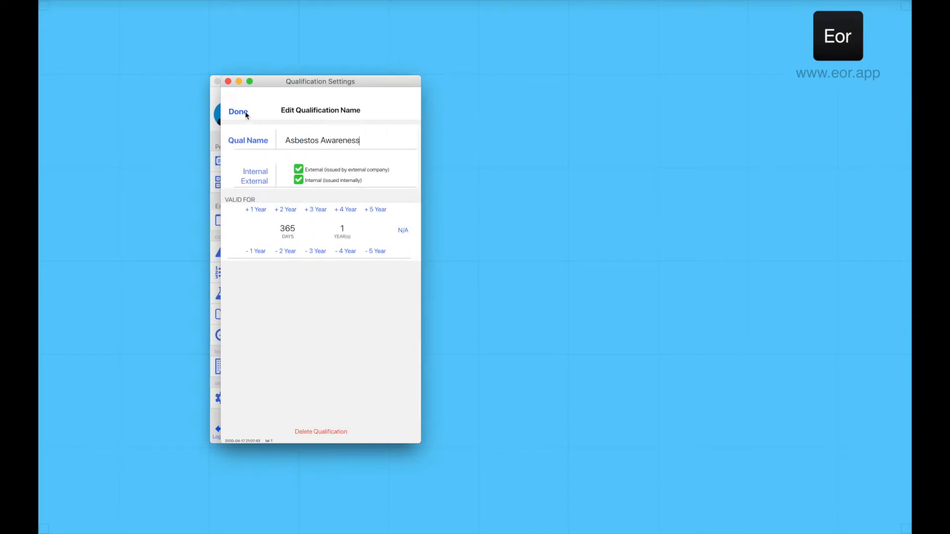
{"action": "left_click", "coordinate": [239, 112]}
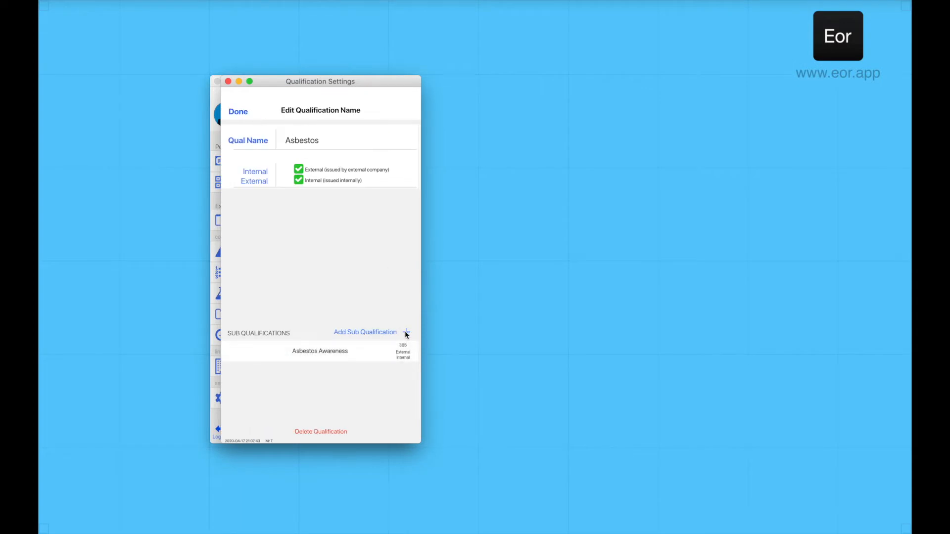
Add the sub qualification Asbestos [Non-Licensed Work] valid for 1 year, and finish editing the Asbestos qualification.
{"action": "left_click", "coordinate": [406, 331]}
{"action": "left_click", "coordinate": [317, 139]}
{"action": "type", "text": "Asbestos"}
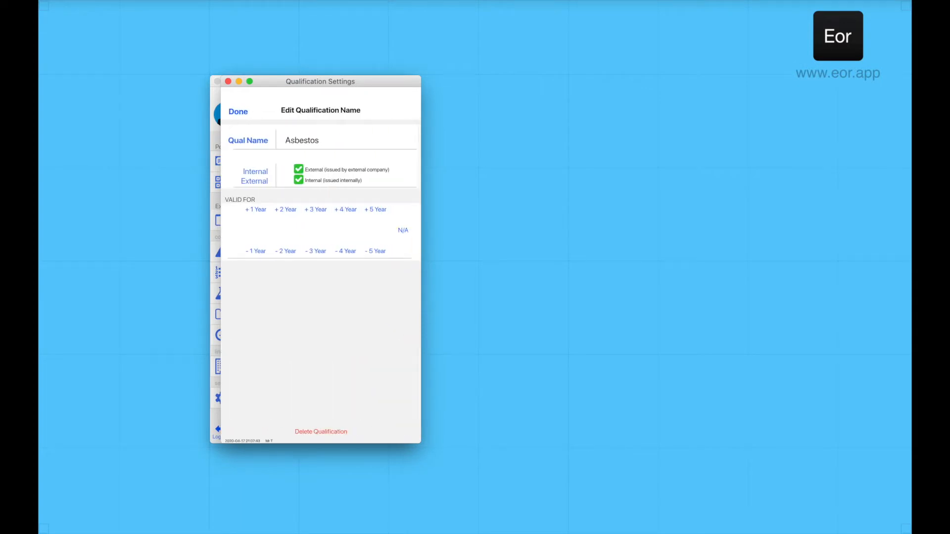
{"action": "type", "text": " [Non-Licensed Work]"}
{"action": "left_click", "coordinate": [257, 210]}
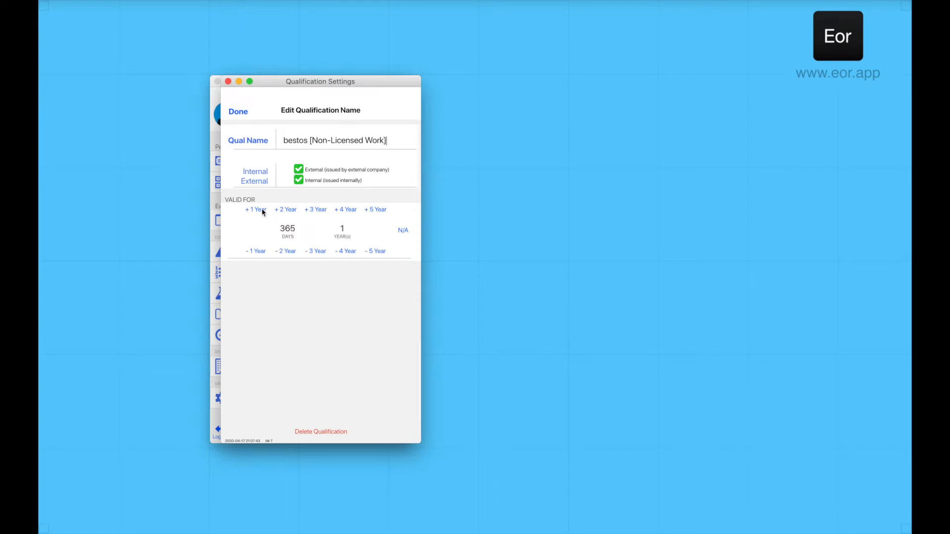
{"action": "left_click", "coordinate": [240, 114]}
{"action": "left_click", "coordinate": [243, 114]}
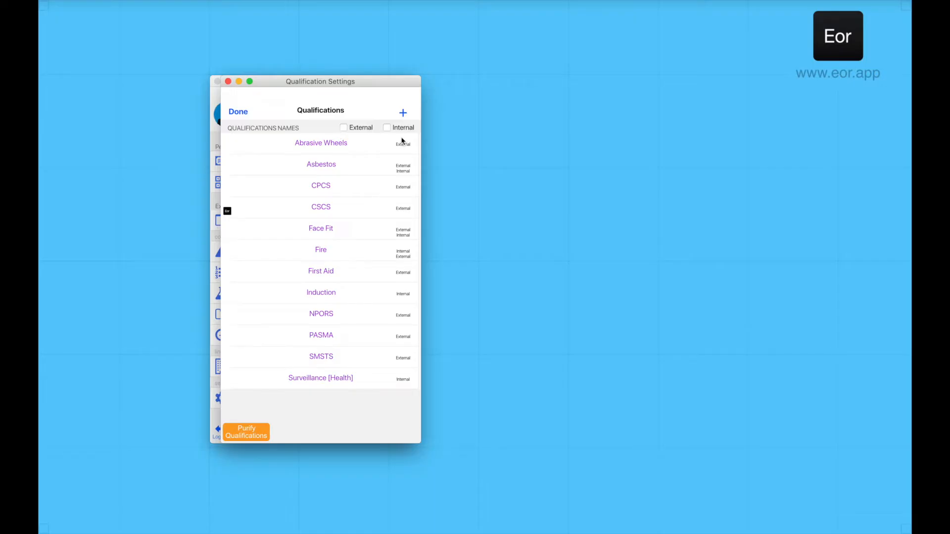
Create a new qualification named DSE and mark it as issued both internally and externally.
{"action": "left_click", "coordinate": [402, 113]}
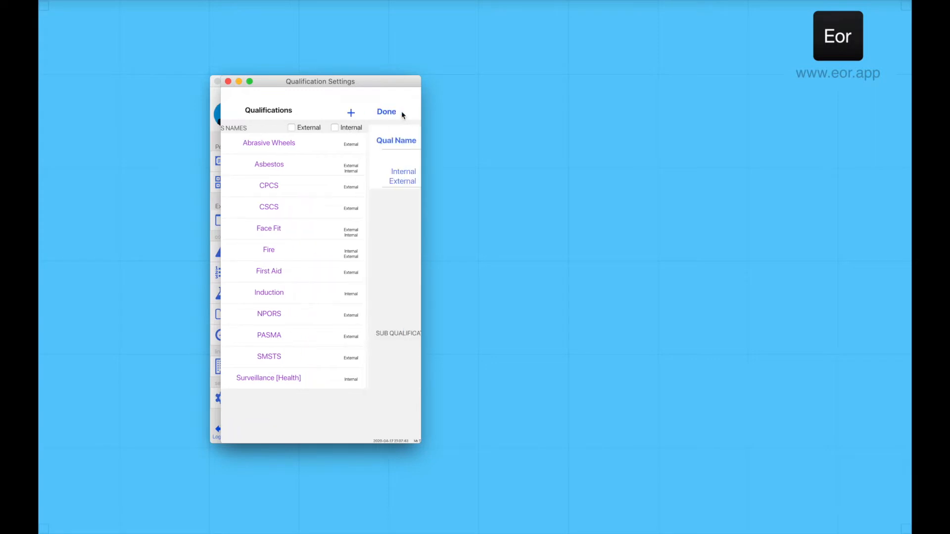
{"action": "left_click", "coordinate": [317, 140]}
{"action": "type", "text": "DSE"}
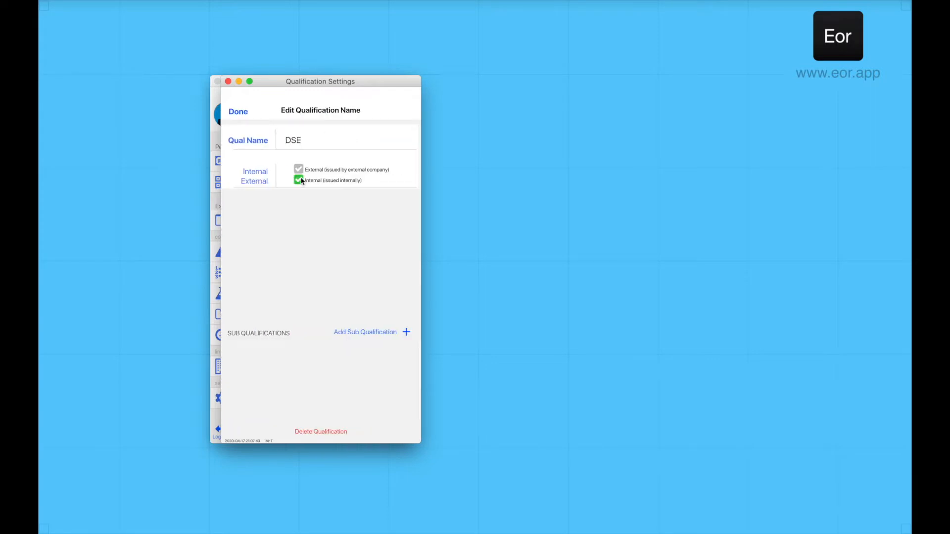
Add the sub qualification Assessment [Self] to DSE, valid for 1 year.
{"action": "left_click", "coordinate": [406, 332]}
{"action": "left_click", "coordinate": [304, 141]}
{"action": "type", "text": "Assessment (Self)"}
{"action": "left_click", "coordinate": [256, 210]}
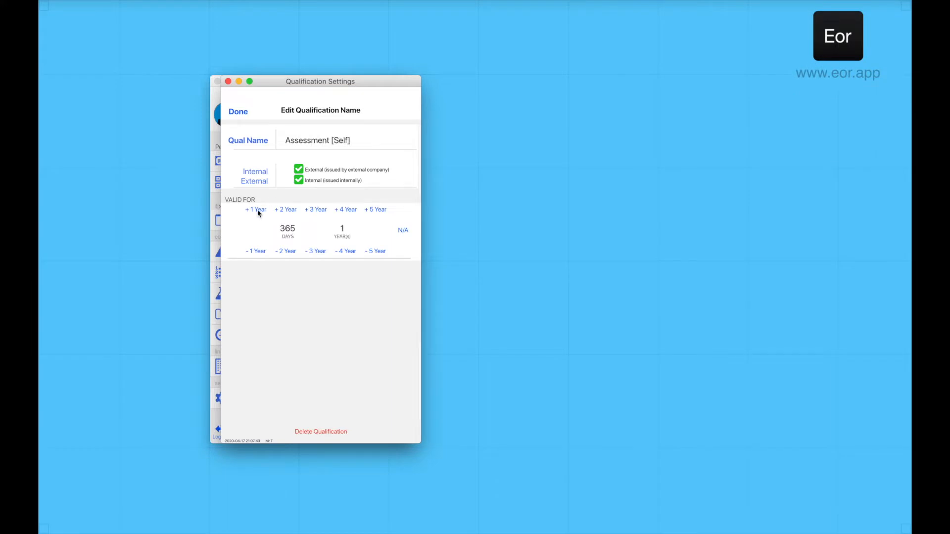
{"action": "left_click", "coordinate": [238, 112]}
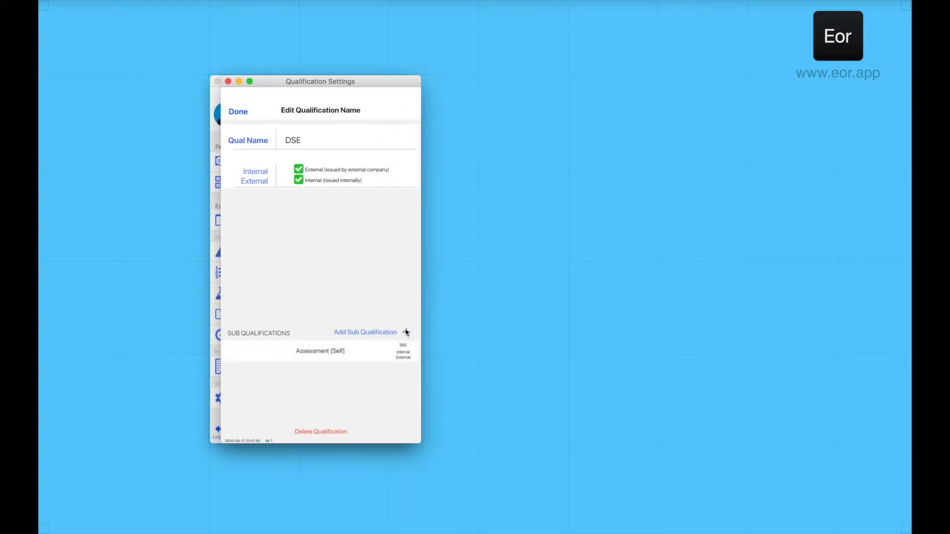
Add the sub qualification Assessment [Professional] to DSE, valid for 2 years.
{"action": "left_click", "coordinate": [405, 332]}
{"action": "type", "text": "Assessment [Pro"}
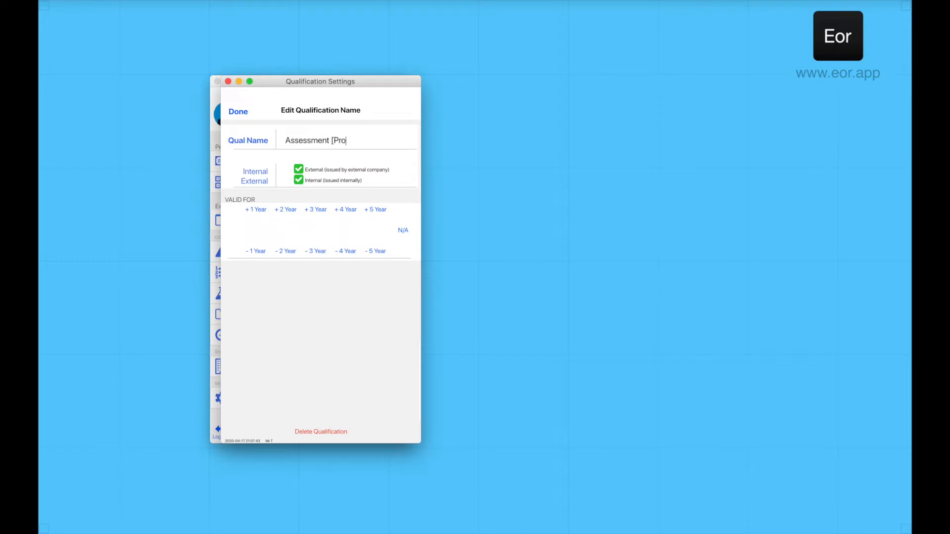
{"action": "type", "text": "fessional]"}
{"action": "left_click", "coordinate": [285, 209]}
{"action": "left_click", "coordinate": [237, 112]}
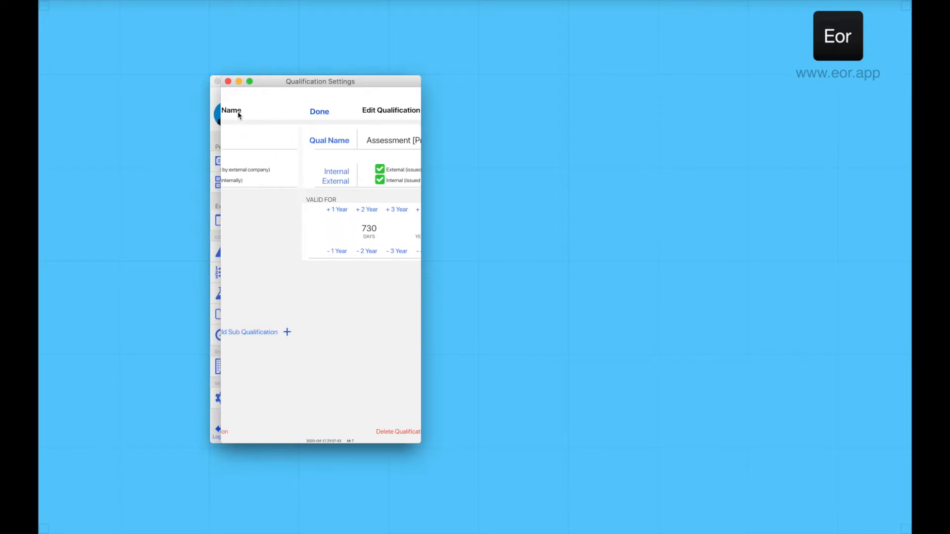
Finish editing the DSE qualification and leave the company settings for the home dashboard.
{"action": "left_click", "coordinate": [238, 111]}
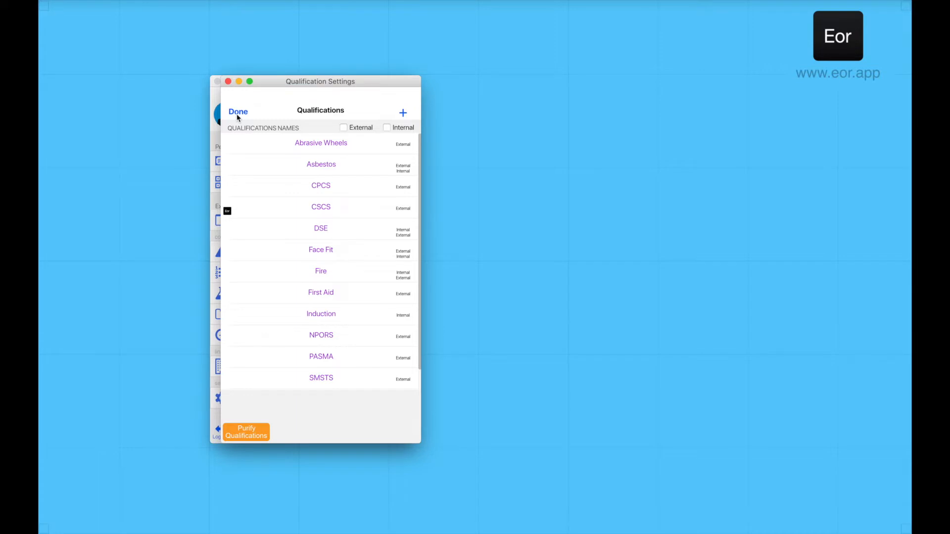
{"action": "left_click", "coordinate": [238, 112]}
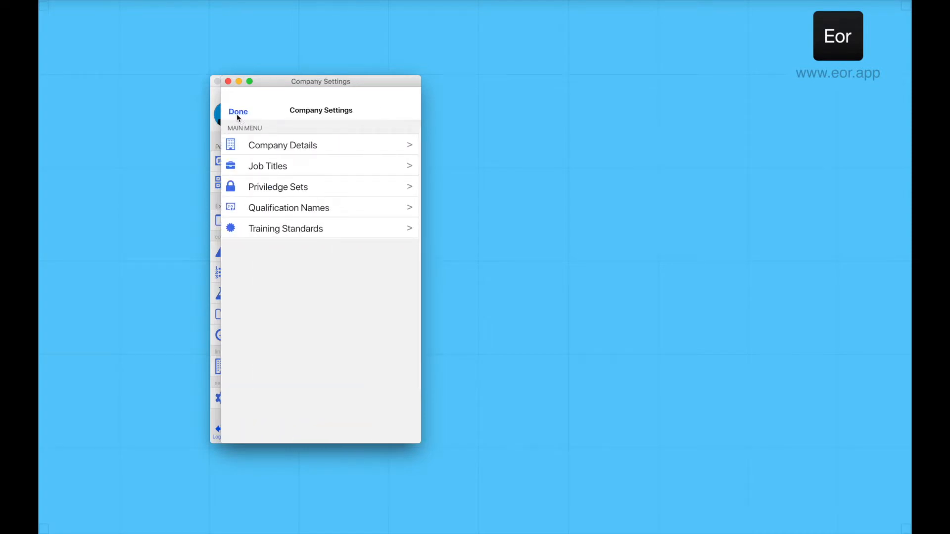
{"action": "left_click", "coordinate": [238, 116]}
Open the qualifications held by the third person in the active personnel list.
{"action": "left_click_drag", "start_coordinate": [277, 251], "coordinate": [269, 430]}
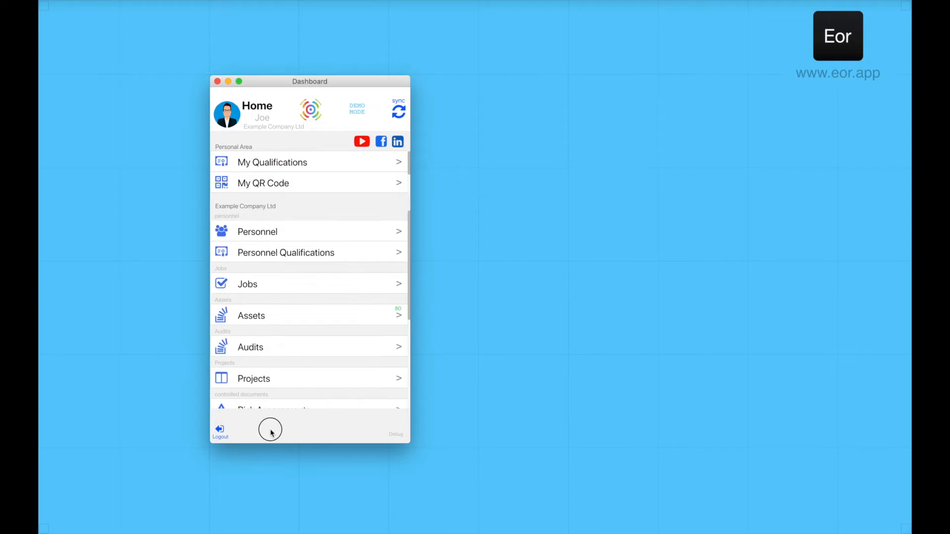
{"action": "left_click", "coordinate": [294, 233]}
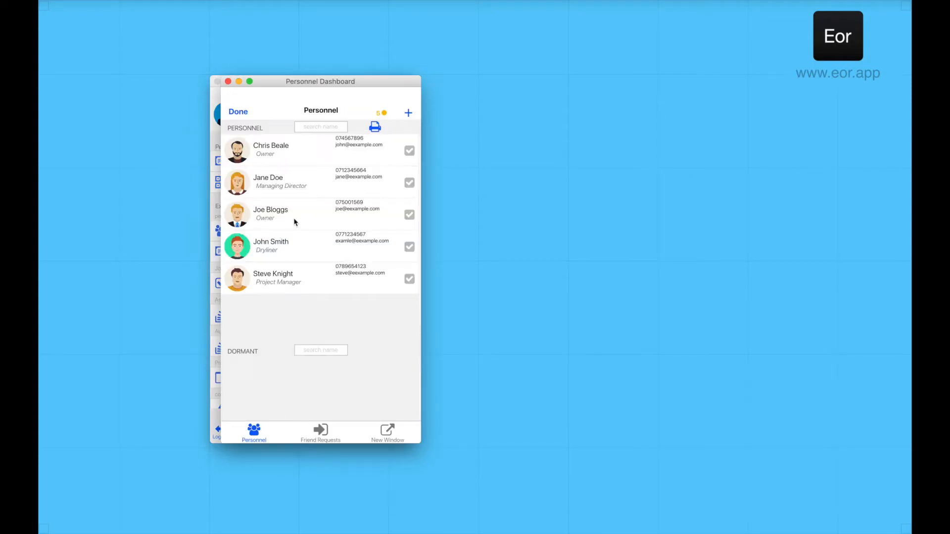
{"action": "left_click", "coordinate": [294, 221]}
{"action": "left_click", "coordinate": [319, 320]}
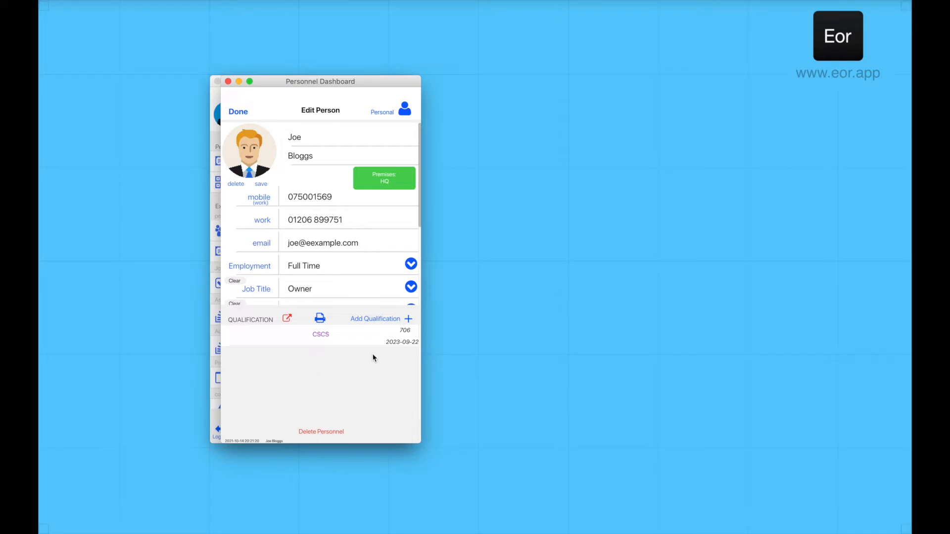
Add a qualification to this person's record and give it the official name Induction.
{"action": "left_click", "coordinate": [406, 319]}
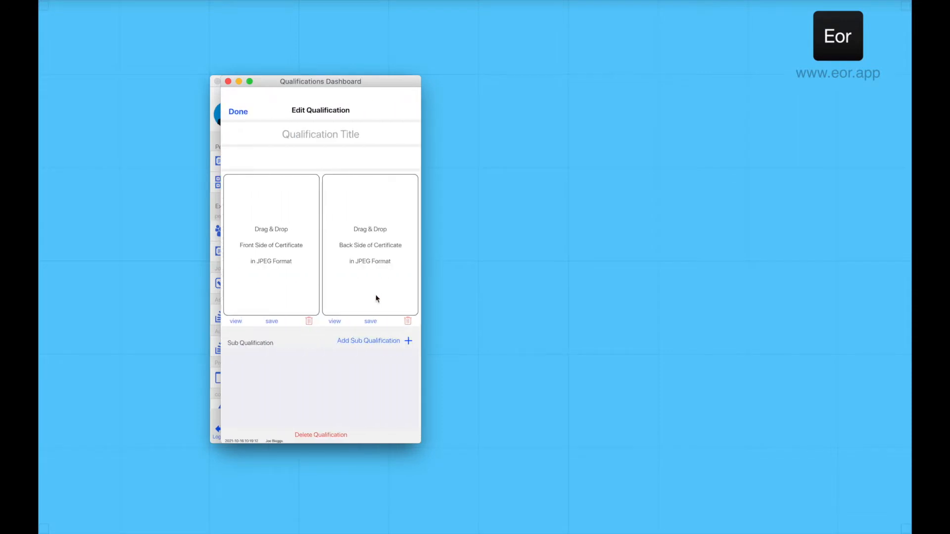
{"action": "left_click", "coordinate": [320, 138]}
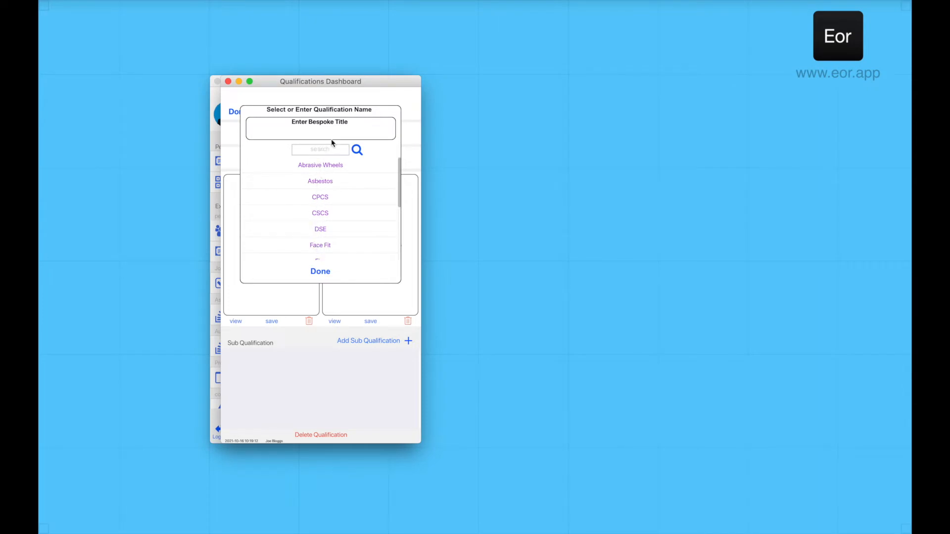
{"action": "type", "text": "induc"}
{"action": "left_click", "coordinate": [321, 165]}
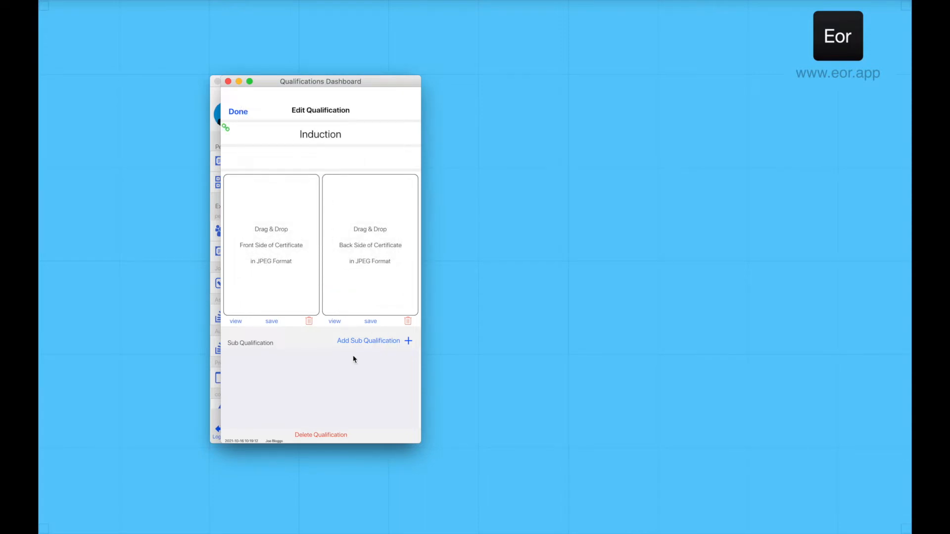
Add the sub qualification Induction [Initial] to the person's Induction qualification with issue date 2021-10-15.
{"action": "left_click", "coordinate": [408, 342]}
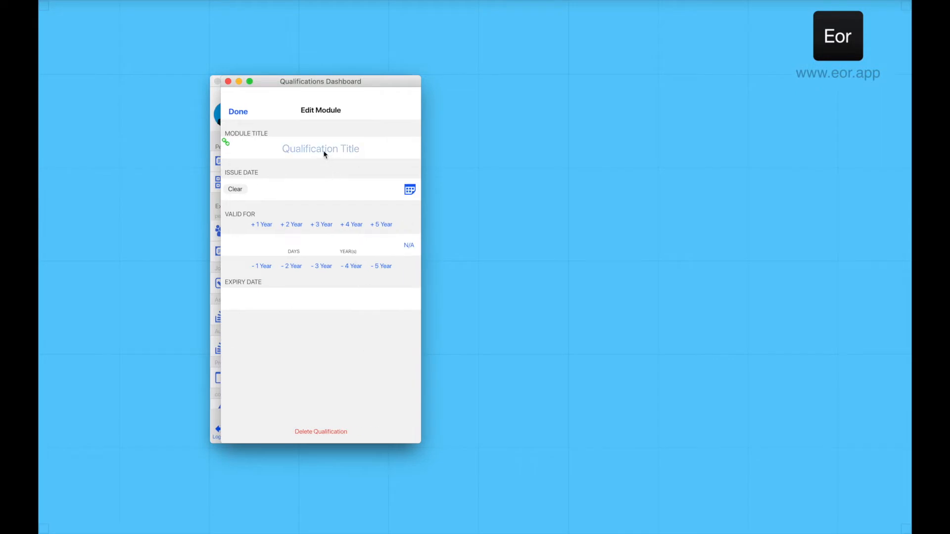
{"action": "left_click", "coordinate": [325, 151]}
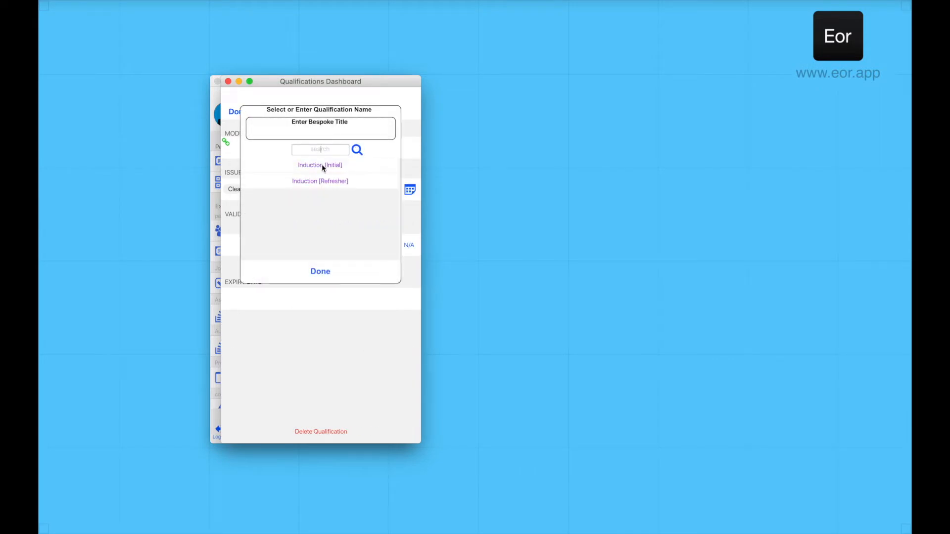
{"action": "left_click", "coordinate": [322, 167]}
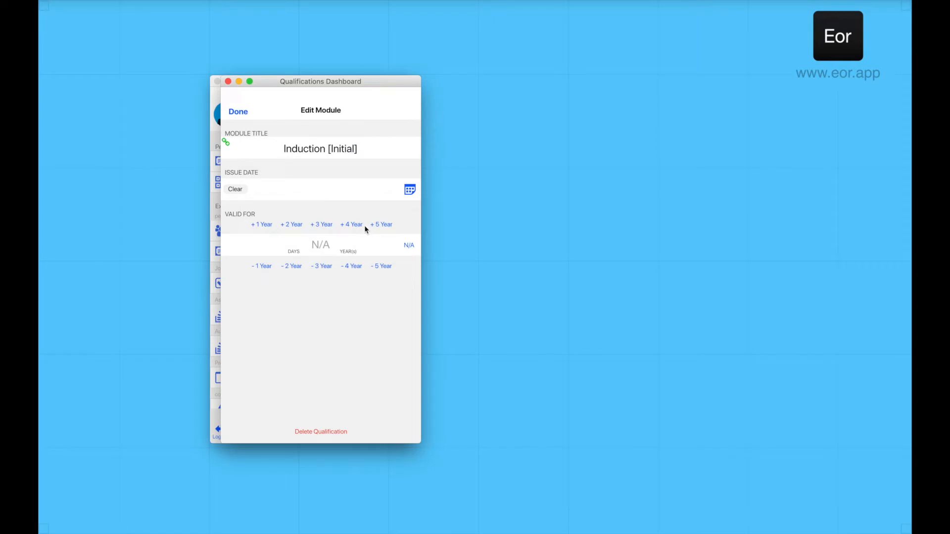
{"action": "left_click", "coordinate": [409, 189]}
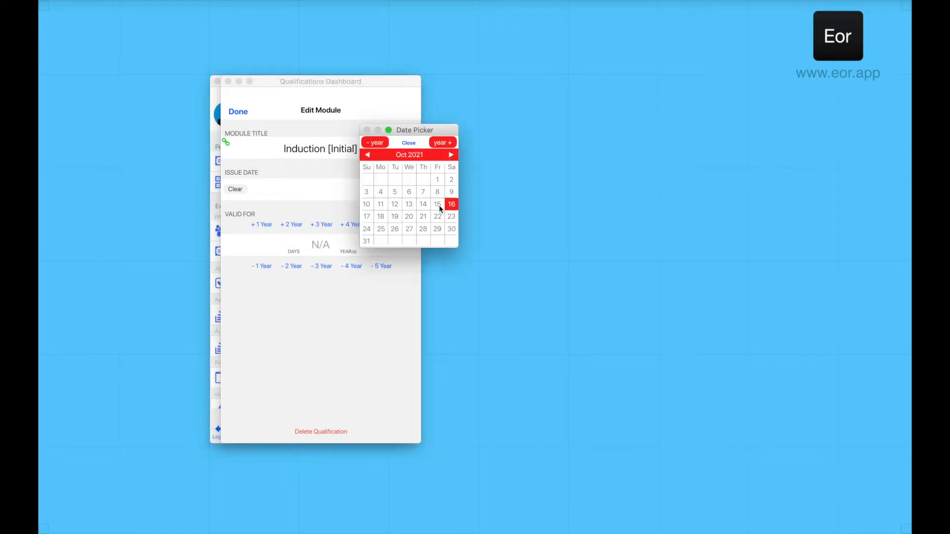
{"action": "left_click", "coordinate": [438, 205]}
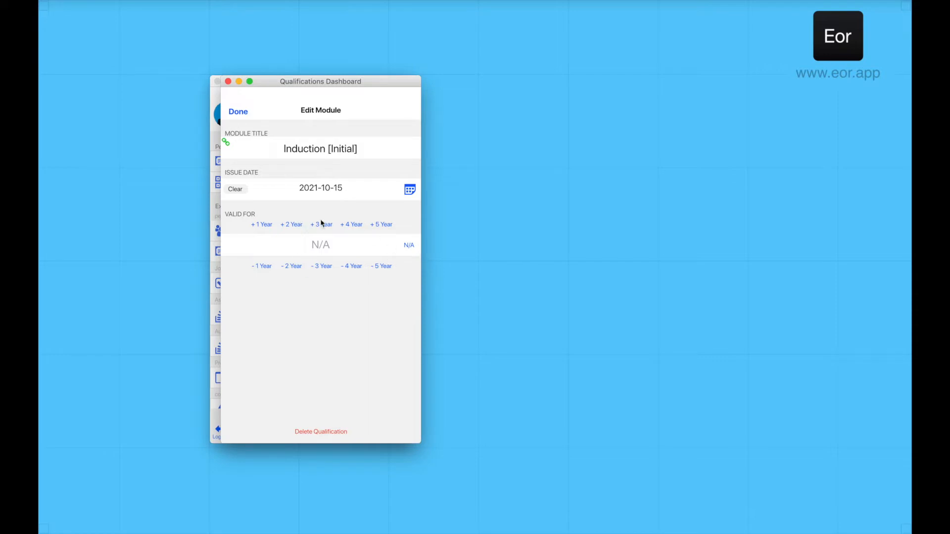
{"action": "left_click", "coordinate": [239, 112]}
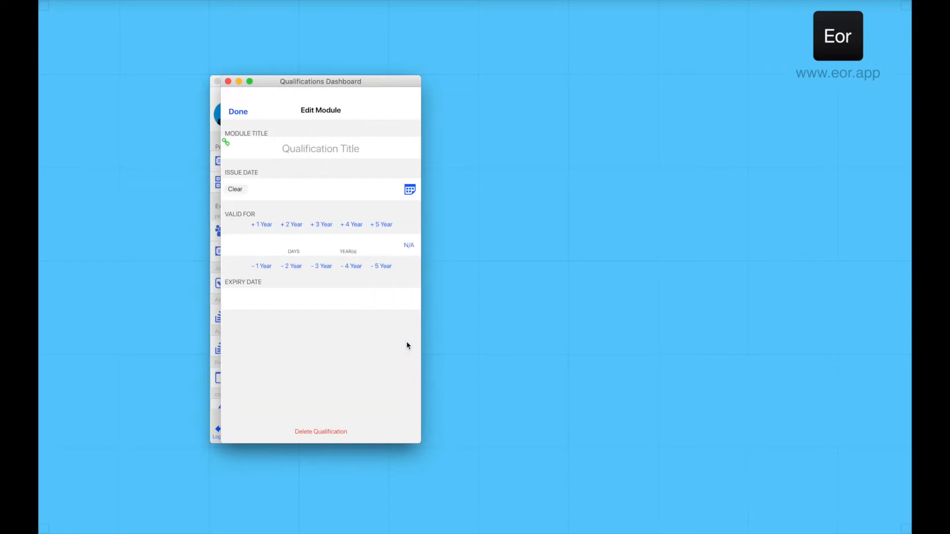
Add the sub qualification Induction [Refresher] with issue date 2021-10-15, and finish editing the Induction qualification.
{"action": "left_click", "coordinate": [334, 150]}
{"action": "left_click", "coordinate": [333, 182]}
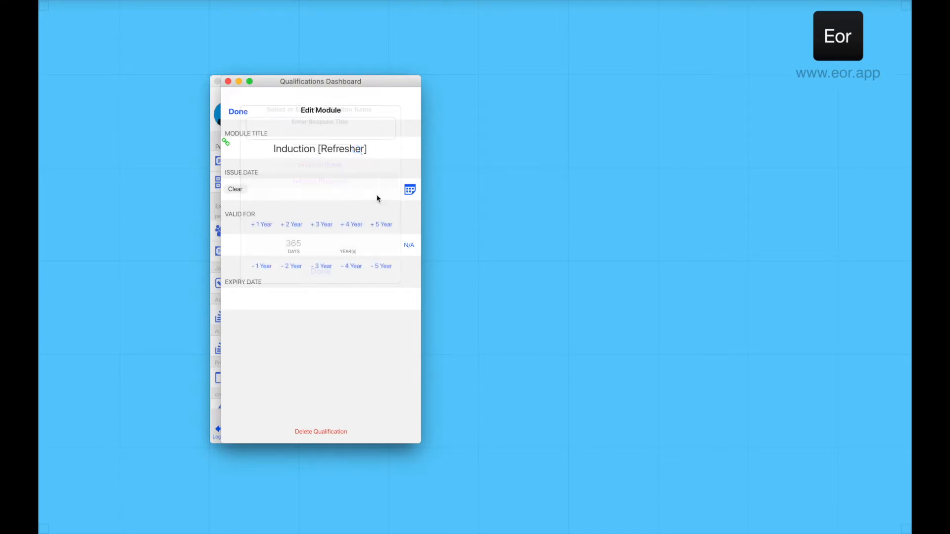
{"action": "left_click", "coordinate": [409, 191]}
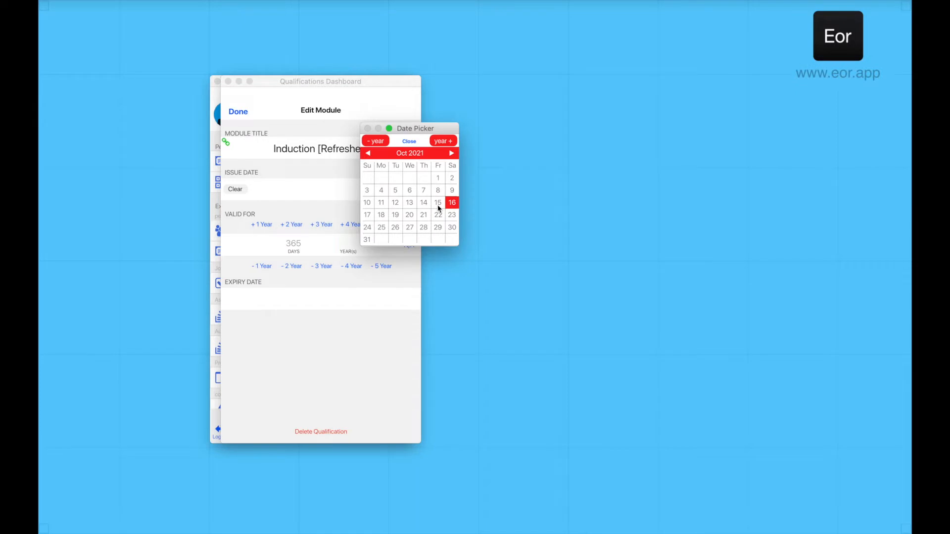
{"action": "left_click", "coordinate": [438, 206]}
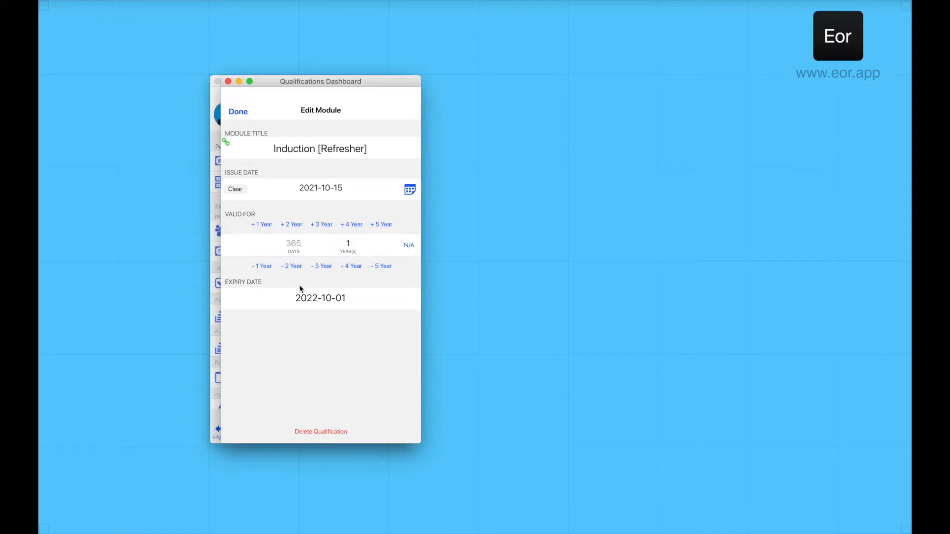
{"action": "left_click", "coordinate": [238, 111]}
{"action": "left_click", "coordinate": [237, 111]}
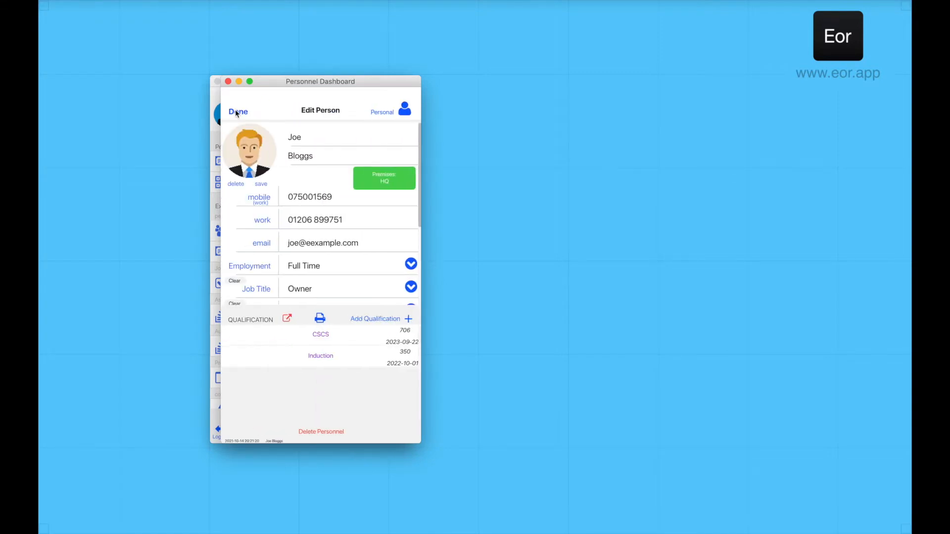
Leave the personnel records and run Purify Qualifications in the company's qualification names settings.
{"action": "left_click", "coordinate": [235, 109]}
{"action": "left_click", "coordinate": [235, 109]}
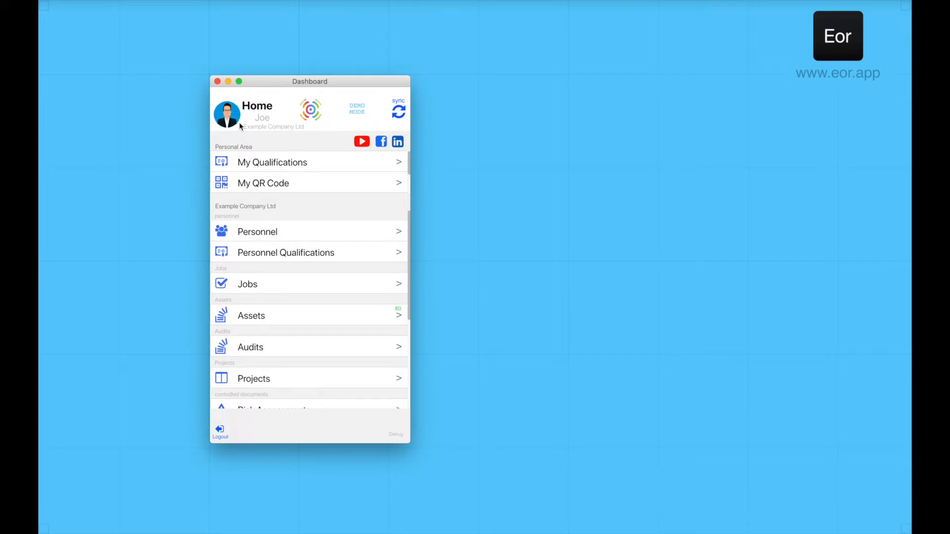
{"action": "left_click_drag", "start_coordinate": [289, 378], "coordinate": [295, 206]}
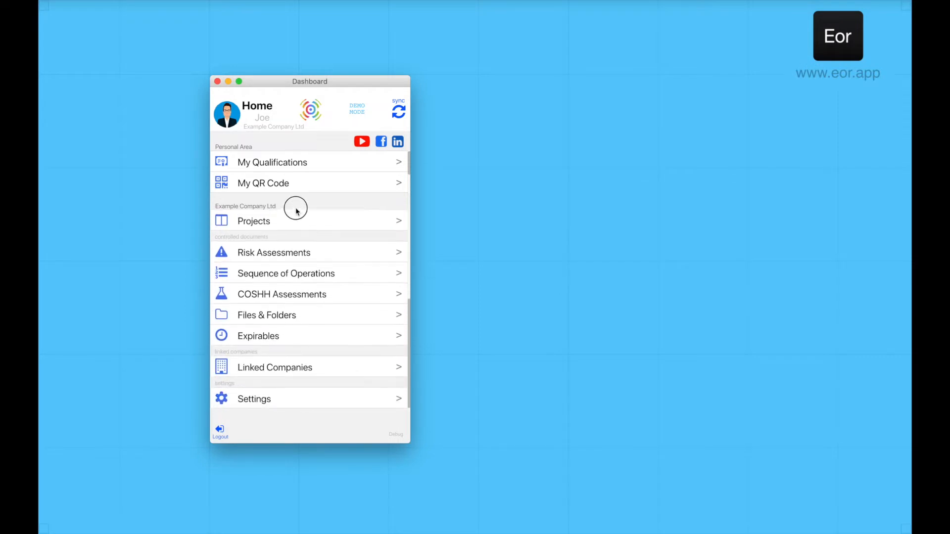
{"action": "left_click", "coordinate": [303, 407]}
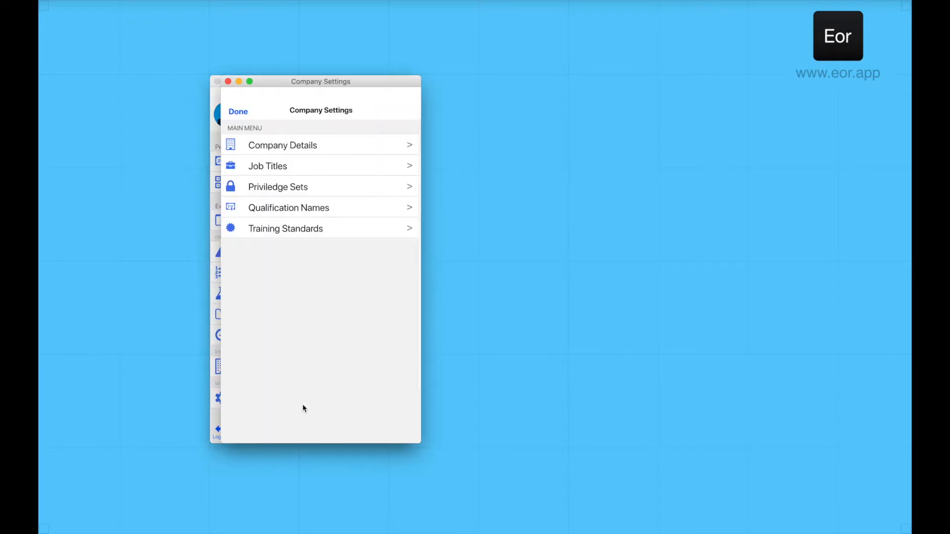
{"action": "left_click", "coordinate": [275, 212]}
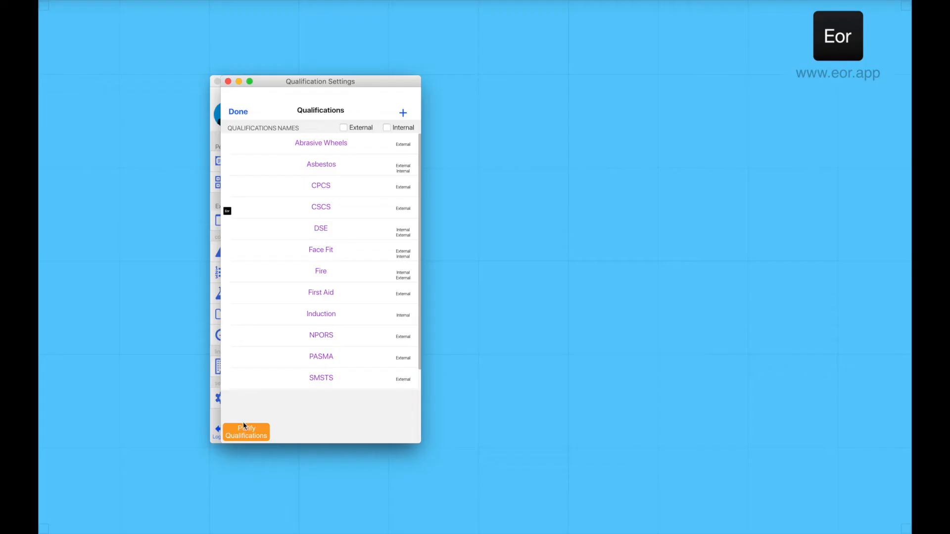
{"action": "left_click", "coordinate": [251, 435]}
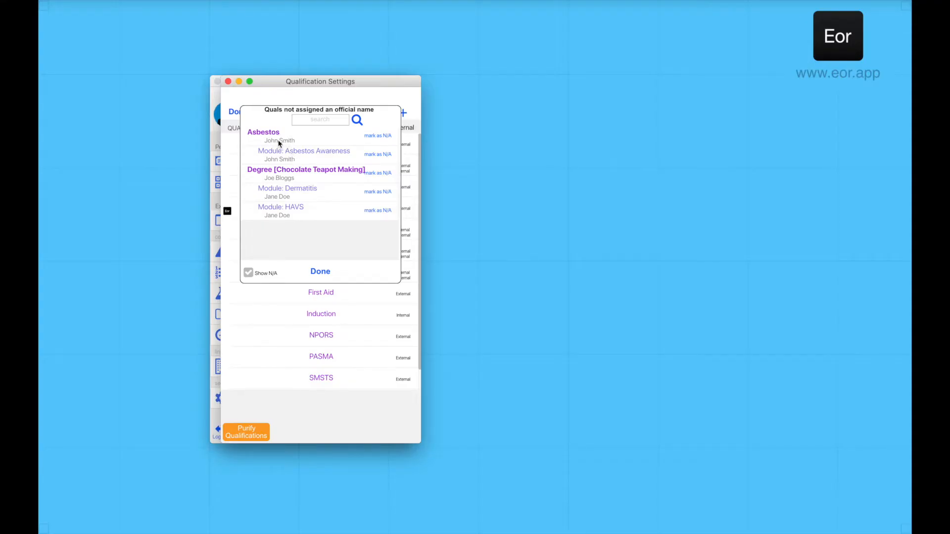
Link the unassigned Asbestos qualification to the official qualification name Asbestos.
{"action": "left_click", "coordinate": [279, 143]}
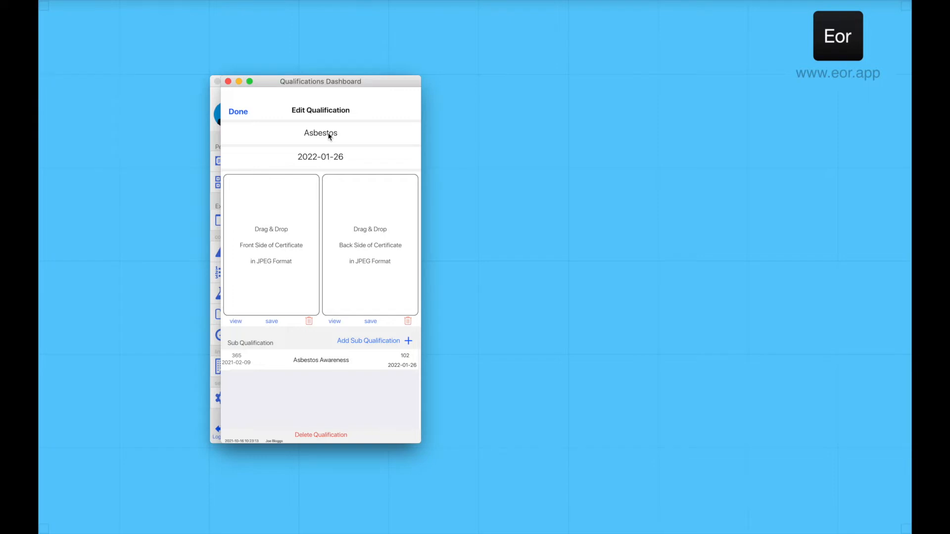
{"action": "left_click", "coordinate": [328, 135]}
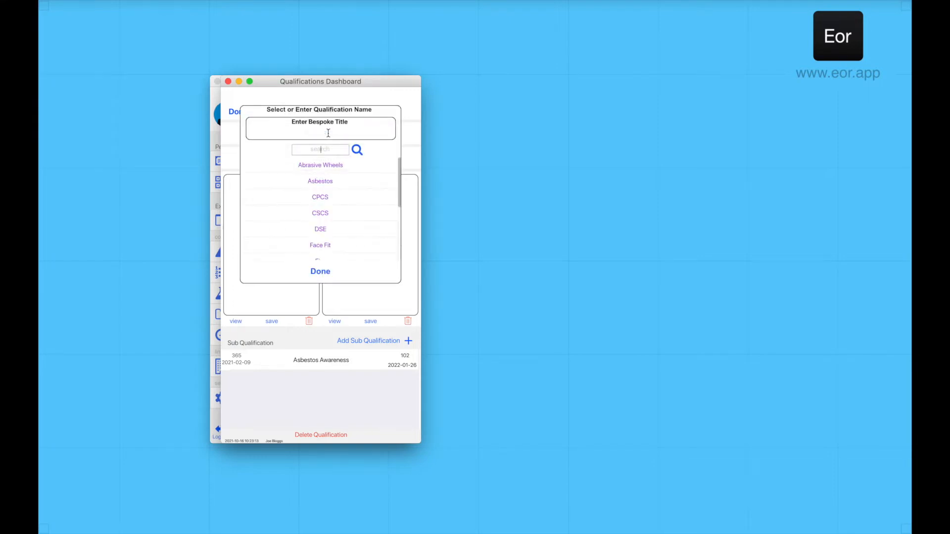
{"action": "left_click", "coordinate": [320, 182]}
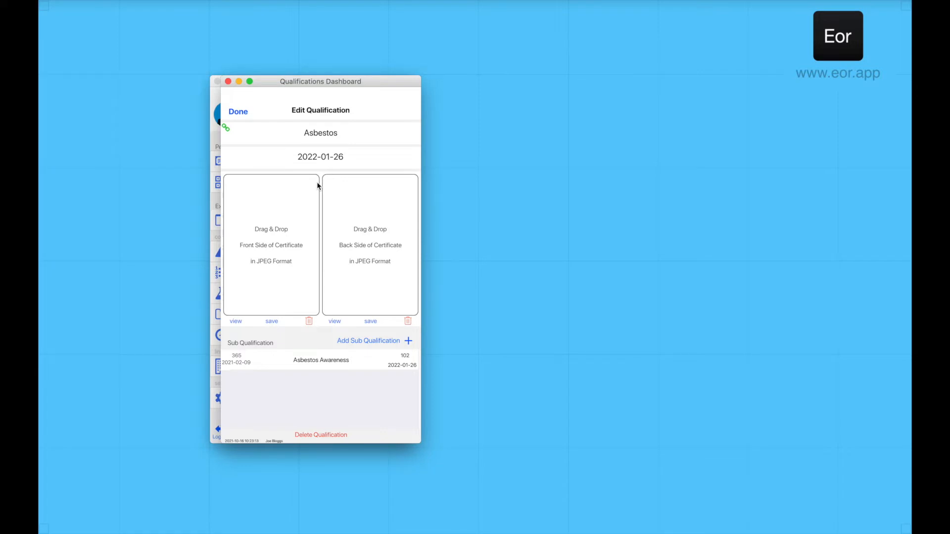
{"action": "left_click", "coordinate": [242, 116]}
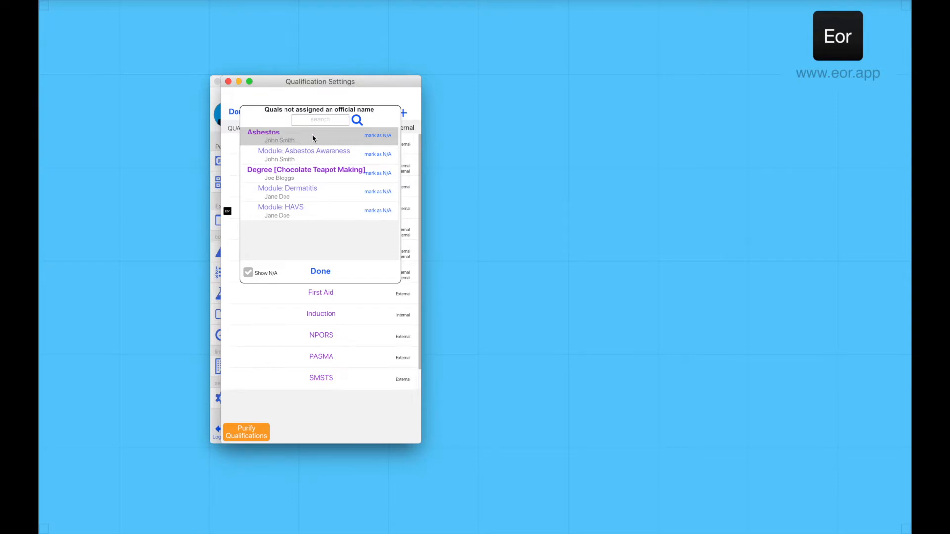
Refresh the list of unassigned qualifications and link the Asbestos Awareness module to an official sub qualification name.
{"action": "left_click", "coordinate": [256, 430]}
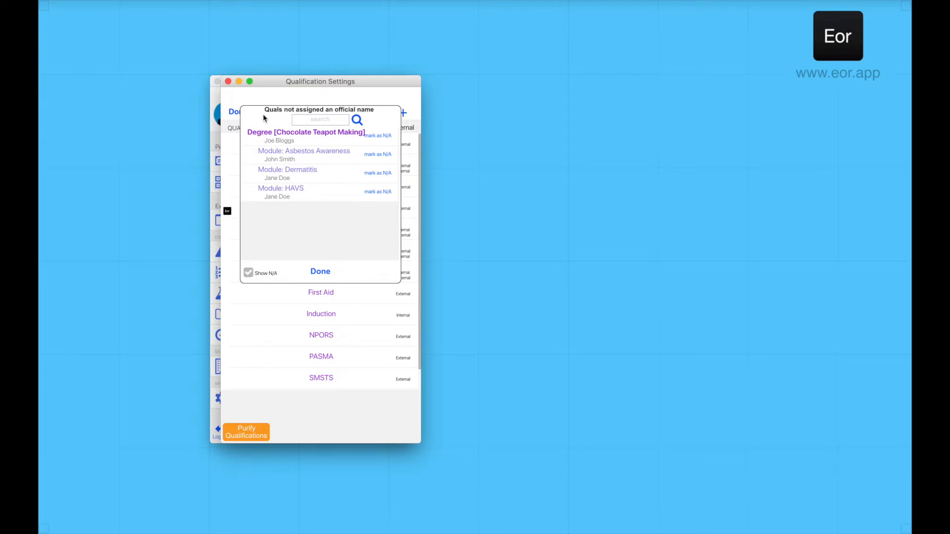
{"action": "left_click", "coordinate": [307, 159]}
{"action": "left_click", "coordinate": [332, 359]}
{"action": "left_click", "coordinate": [333, 154]}
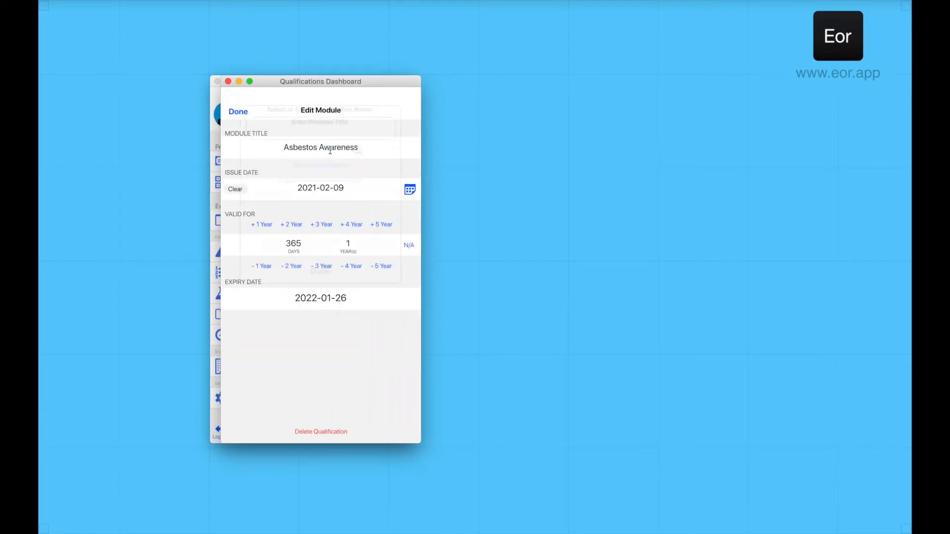
{"action": "left_click", "coordinate": [327, 168]}
{"action": "left_click", "coordinate": [238, 112]}
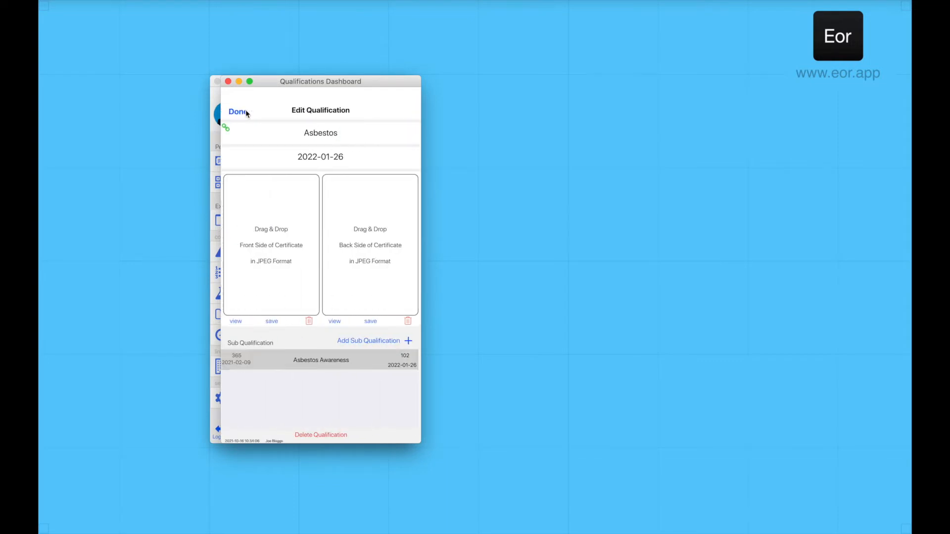
{"action": "left_click", "coordinate": [237, 112]}
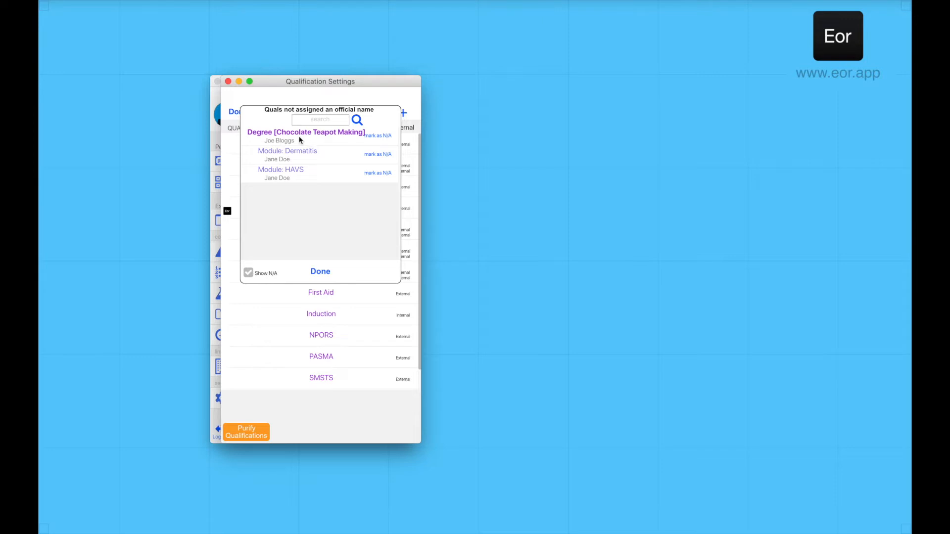
Mark the Degree [Chocolate Teapot Making] qualification as N/A so it needs no official name.
{"action": "left_click", "coordinate": [379, 138]}
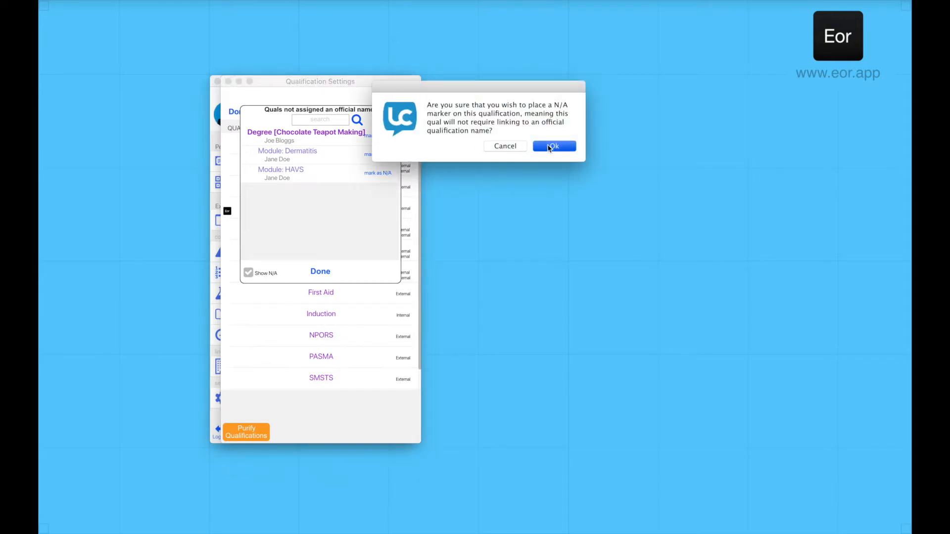
{"action": "left_click", "coordinate": [549, 146]}
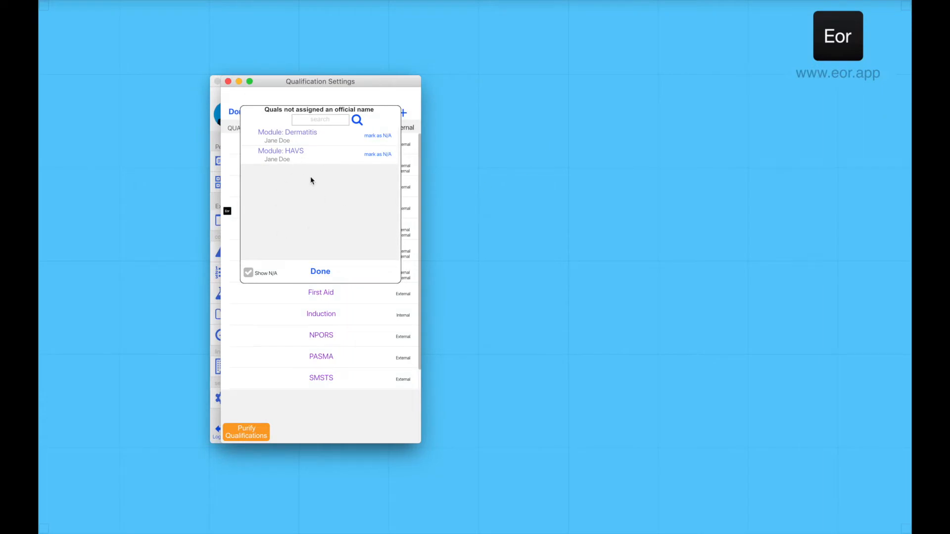
Link the unassigned Dermatitis module to the official sub qualification name Surveillance [Health] [Dermatitis].
{"action": "left_click", "coordinate": [298, 137]}
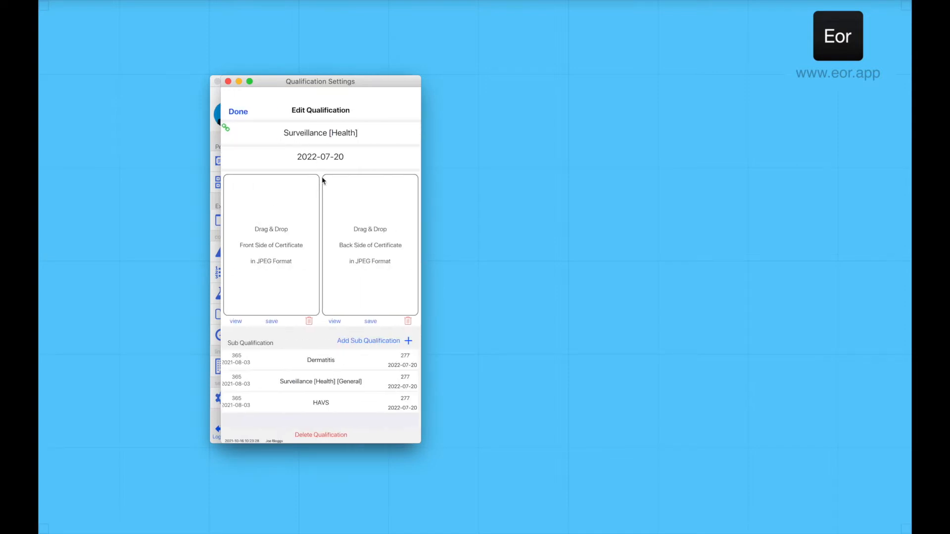
{"action": "left_click", "coordinate": [330, 361]}
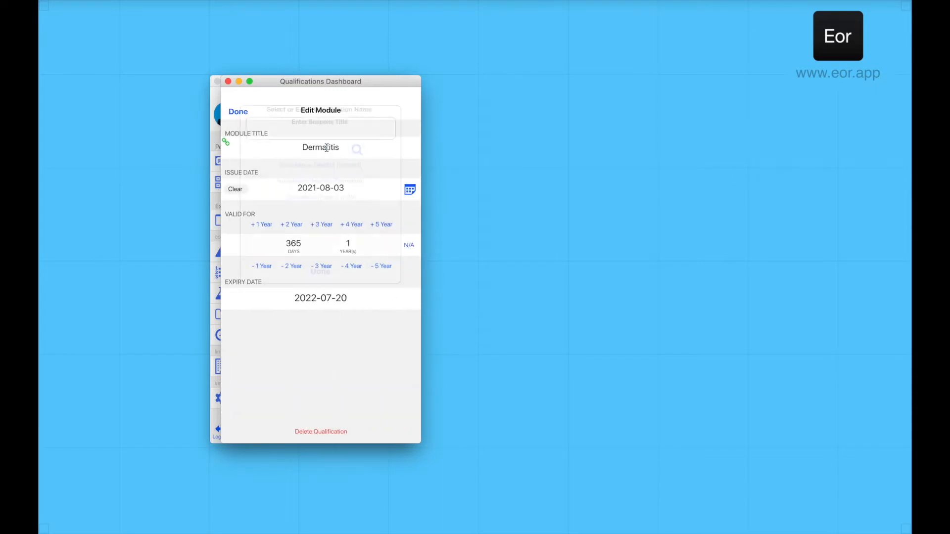
{"action": "left_click", "coordinate": [327, 147]}
{"action": "left_click", "coordinate": [330, 183]}
{"action": "left_click", "coordinate": [239, 112]}
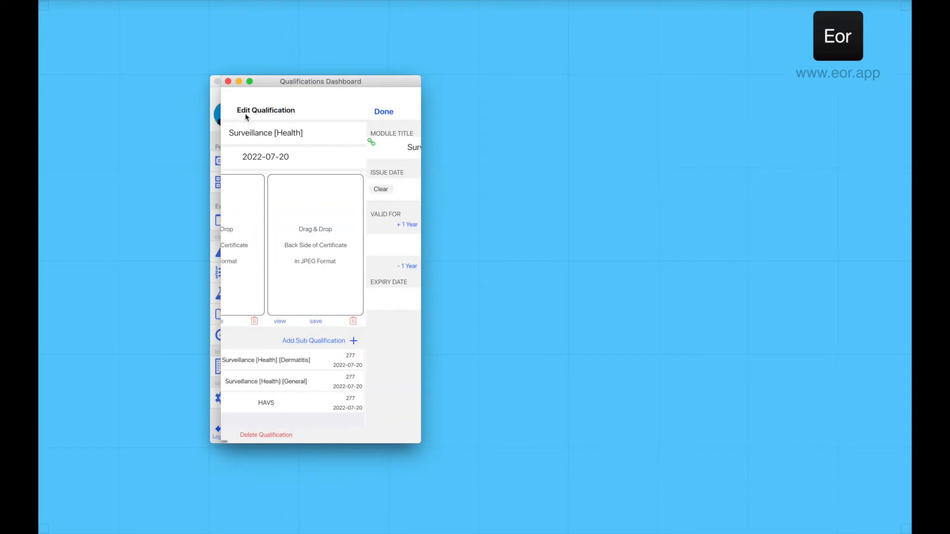
Link the HAVS module to the official name Surveillance [Health] [HAV] and return to the list of unassigned qualifications.
{"action": "left_click", "coordinate": [326, 404]}
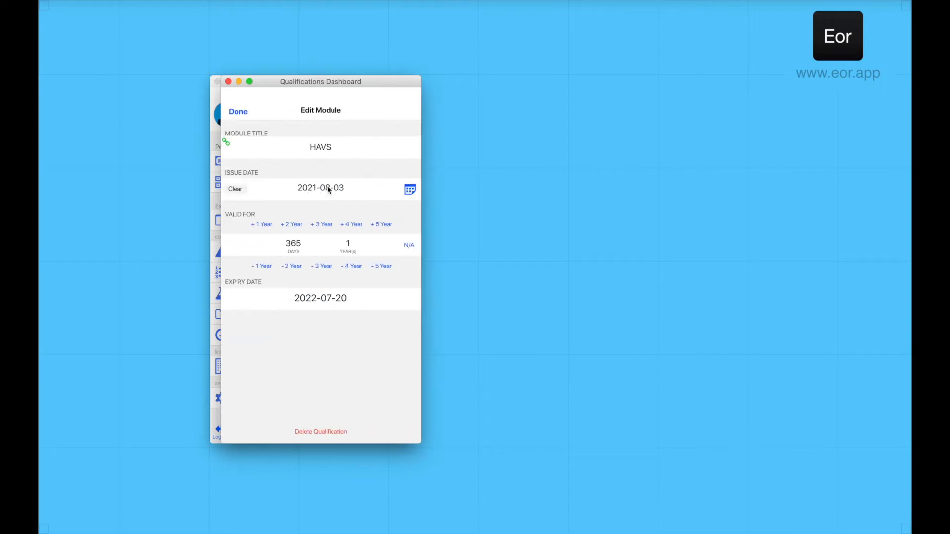
{"action": "left_click", "coordinate": [327, 148]}
{"action": "left_click", "coordinate": [327, 198]}
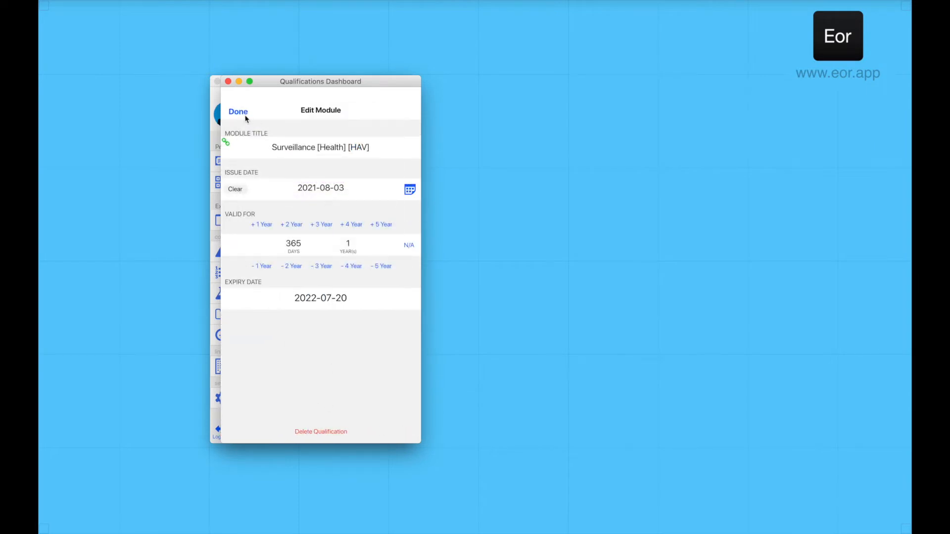
{"action": "left_click", "coordinate": [239, 112]}
{"action": "left_click", "coordinate": [239, 112]}
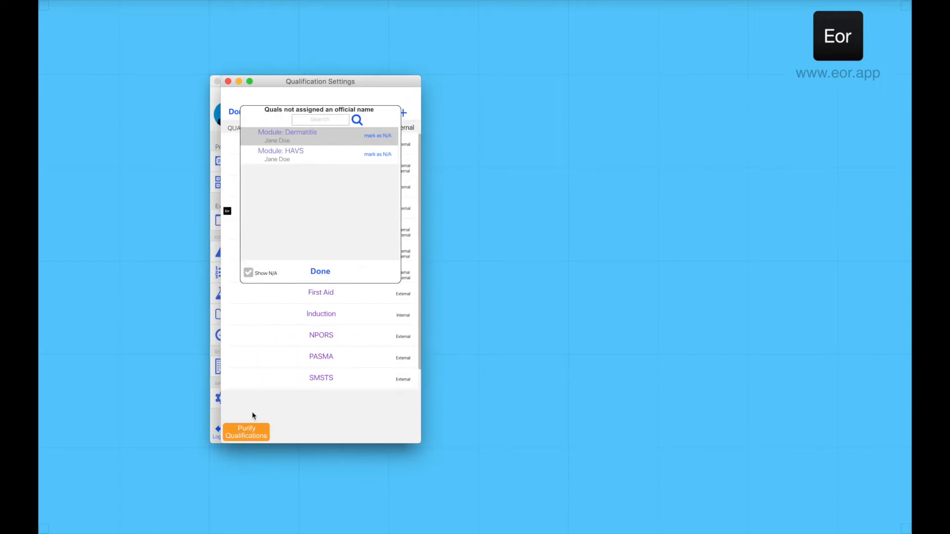
Rerun Purify Qualifications, check the entries marked N/A, hide them again and close the list of unassigned qualifications.
{"action": "left_click", "coordinate": [251, 432]}
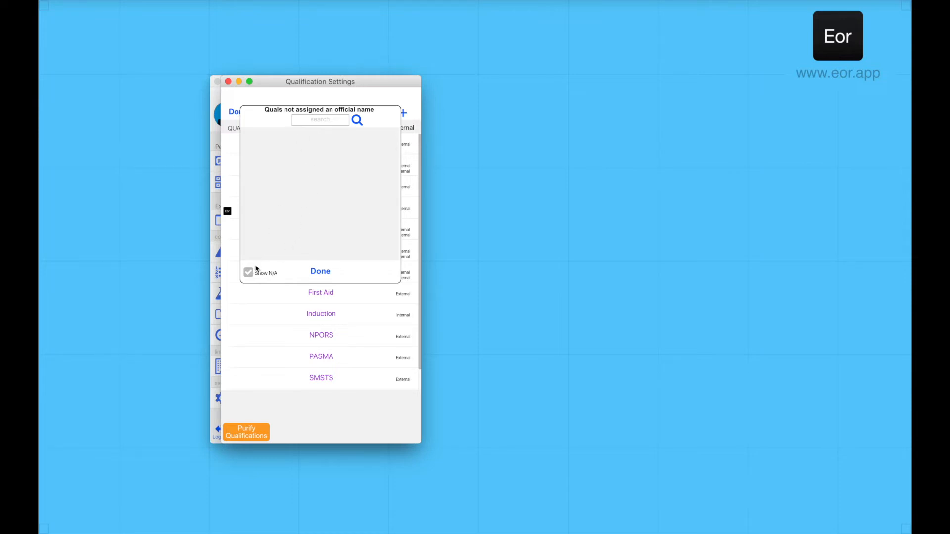
{"action": "left_click", "coordinate": [249, 275]}
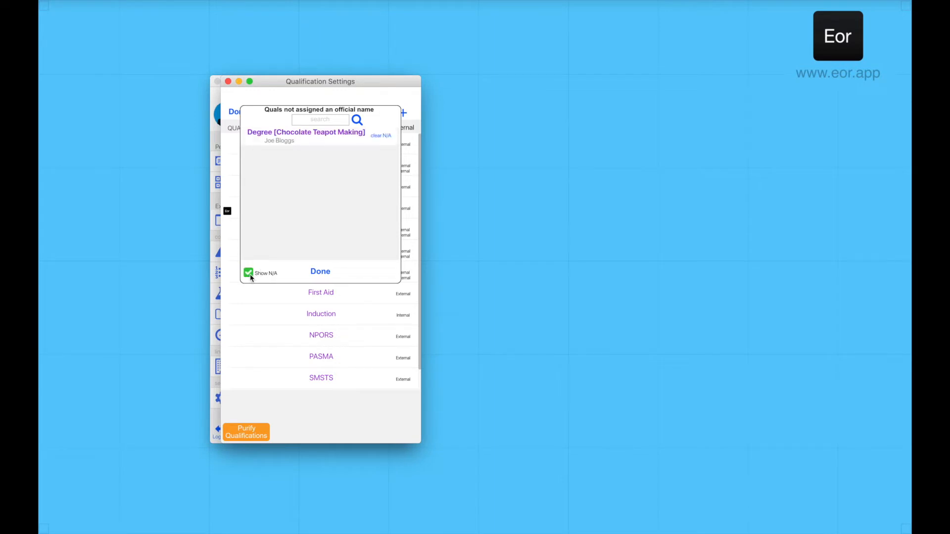
{"action": "left_click", "coordinate": [249, 274]}
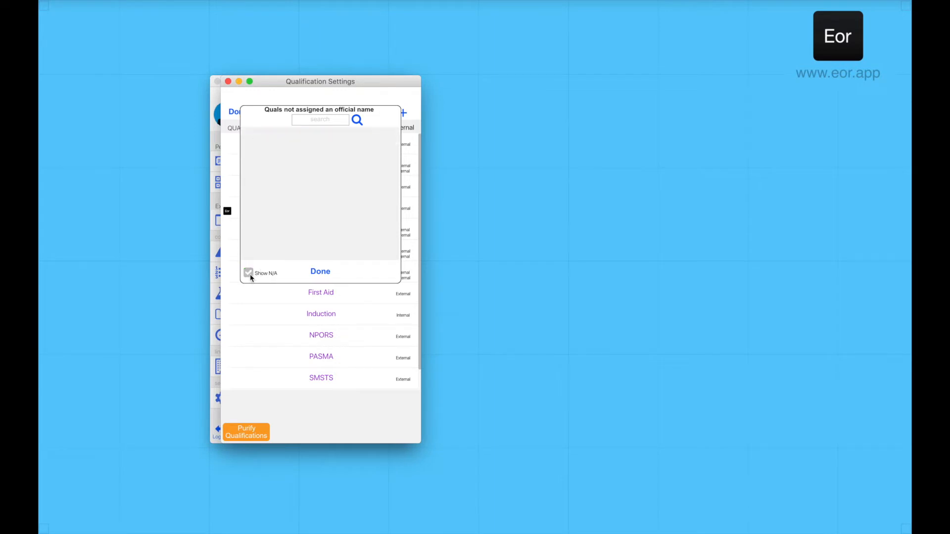
{"action": "left_click", "coordinate": [325, 273]}
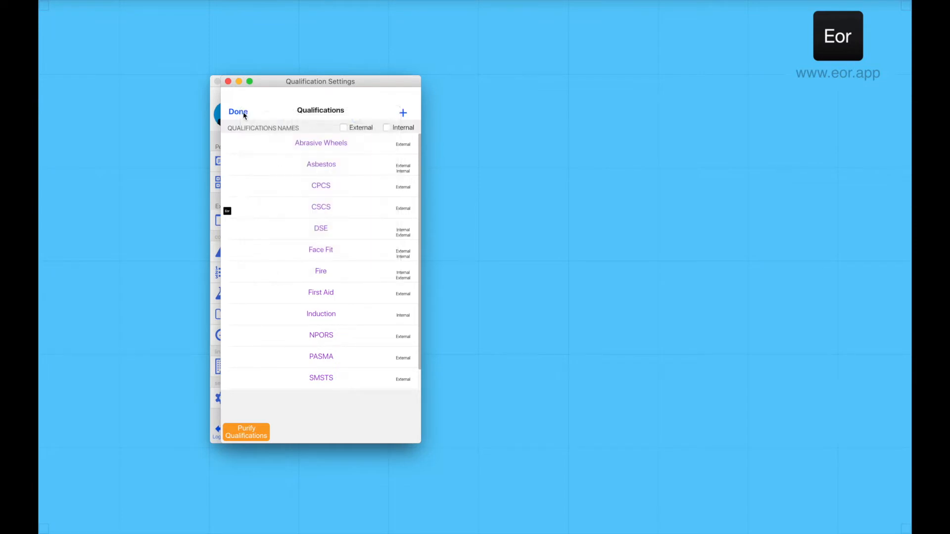
Leave the qualification names and open Training Standards in the company settings.
{"action": "left_click", "coordinate": [233, 112]}
{"action": "left_click", "coordinate": [234, 110]}
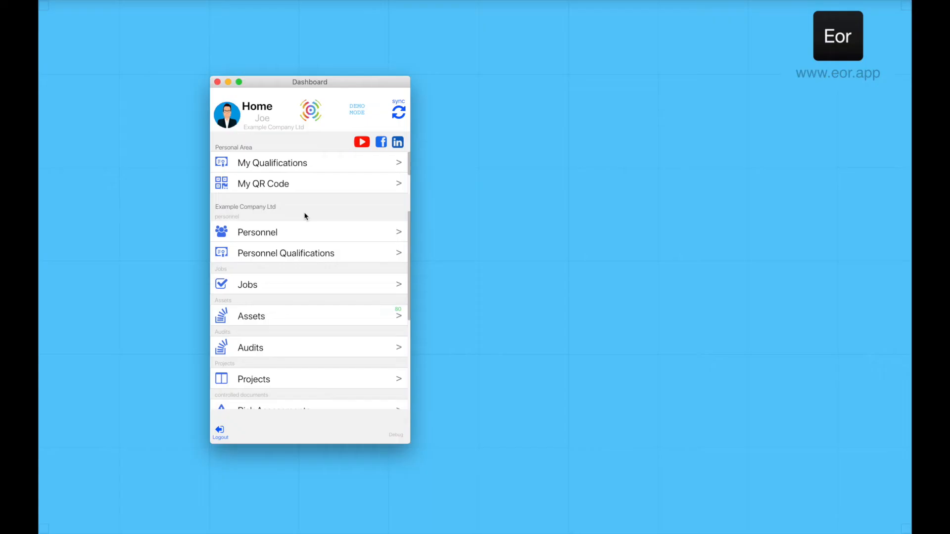
{"action": "left_click_drag", "start_coordinate": [309, 394], "coordinate": [307, 232]}
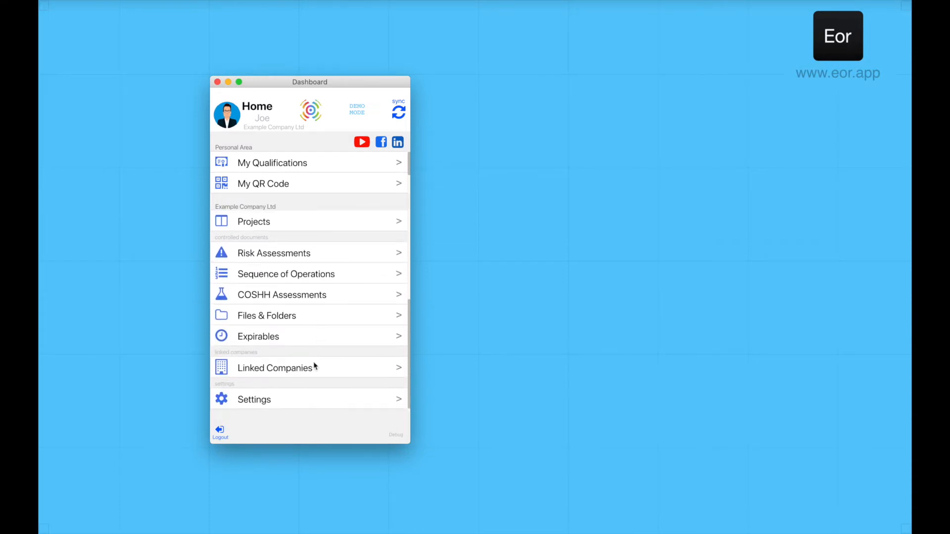
{"action": "left_click", "coordinate": [304, 396]}
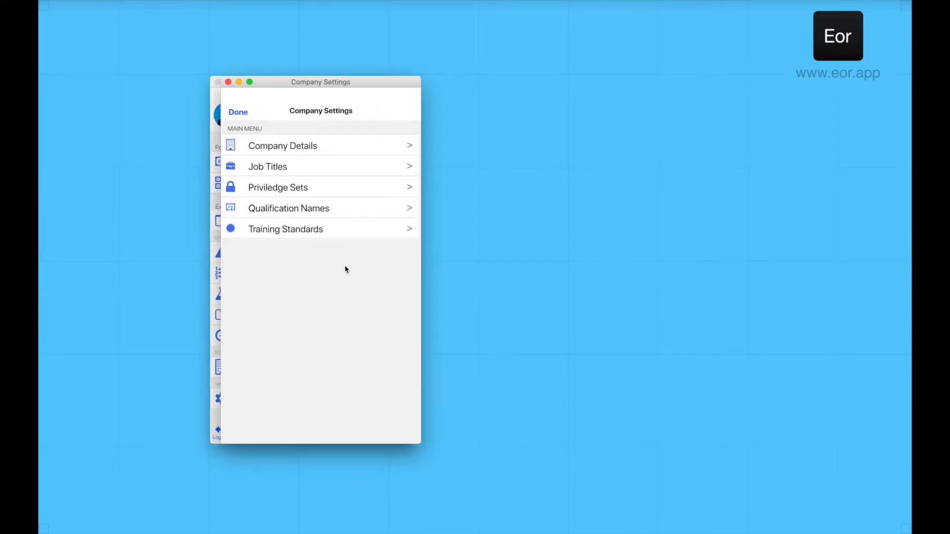
{"action": "left_click", "coordinate": [322, 231]}
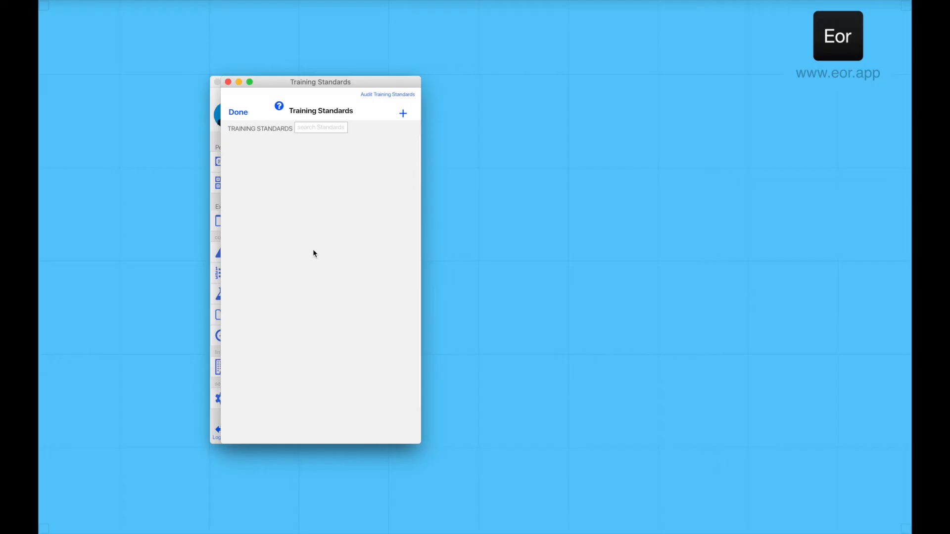
Create a training standard titled Labourer, reviewed on 16 October 2021 with a 365-day review period.
{"action": "left_click", "coordinate": [403, 114]}
{"action": "left_click", "coordinate": [307, 141]}
{"action": "type", "text": "Labourer"}
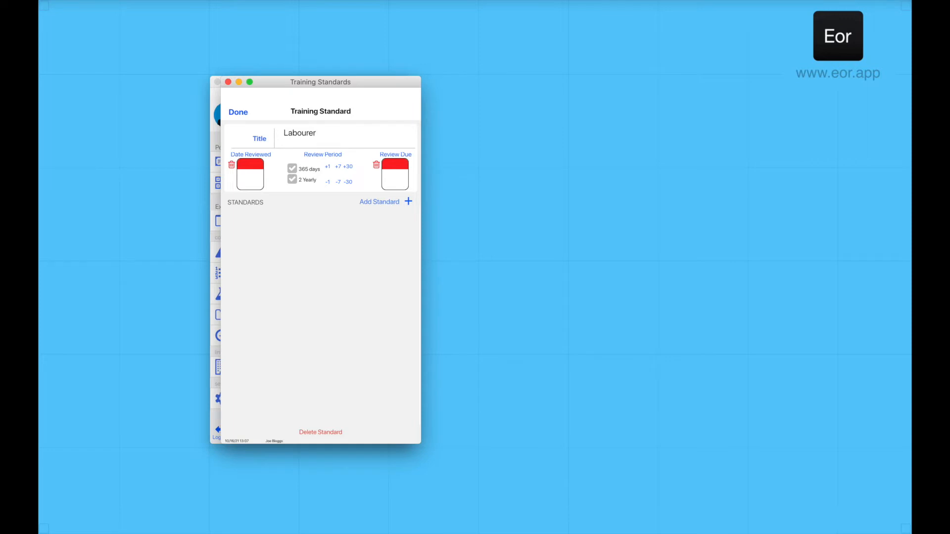
{"action": "left_click", "coordinate": [246, 179]}
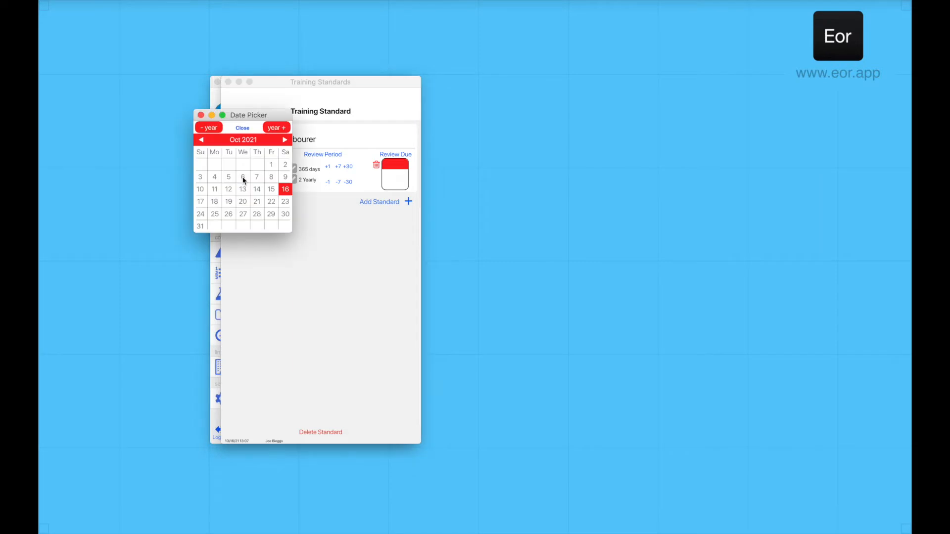
{"action": "left_click", "coordinate": [285, 190]}
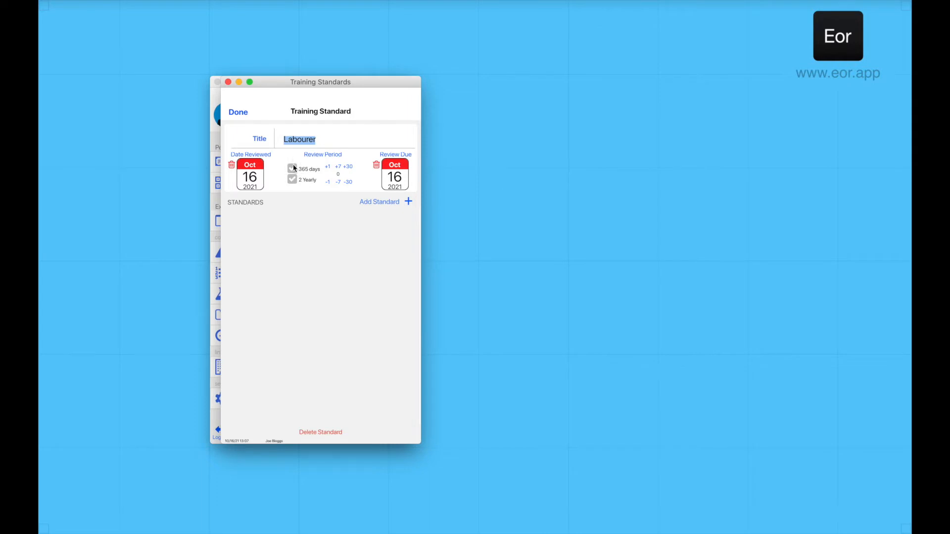
{"action": "left_click", "coordinate": [293, 169]}
Add the main Induction qualification as the first standard of the Labourer training standard and continue with another.
{"action": "left_click", "coordinate": [408, 205]}
{"action": "left_click", "coordinate": [408, 202]}
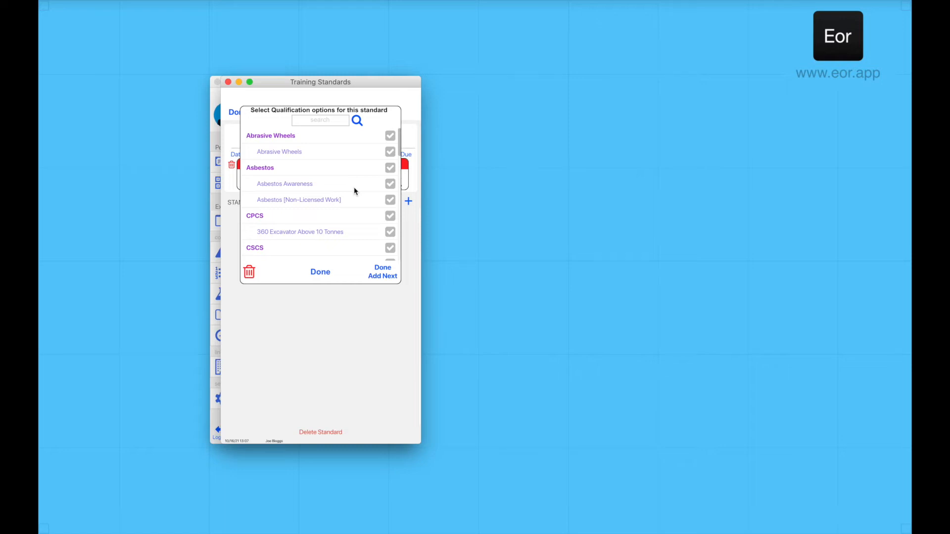
{"action": "scroll", "coordinate": [354, 191], "scroll_direction": "down", "scroll_amount": 10}
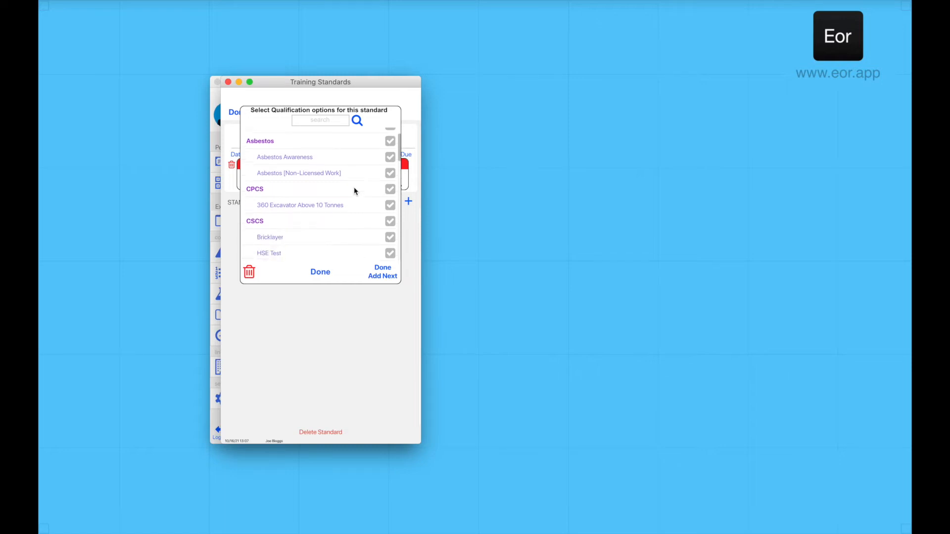
{"action": "scroll", "coordinate": [355, 191], "scroll_direction": "down", "scroll_amount": 3}
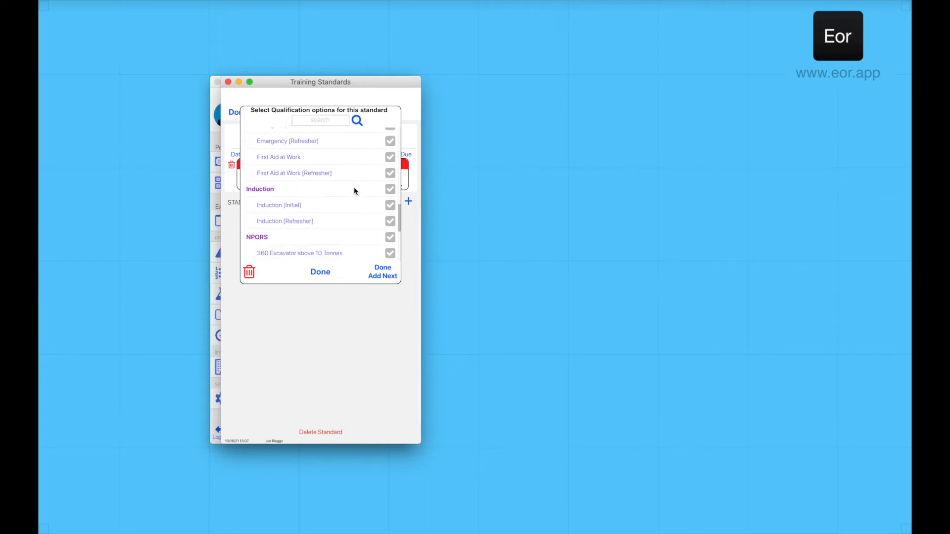
{"action": "left_click", "coordinate": [390, 189]}
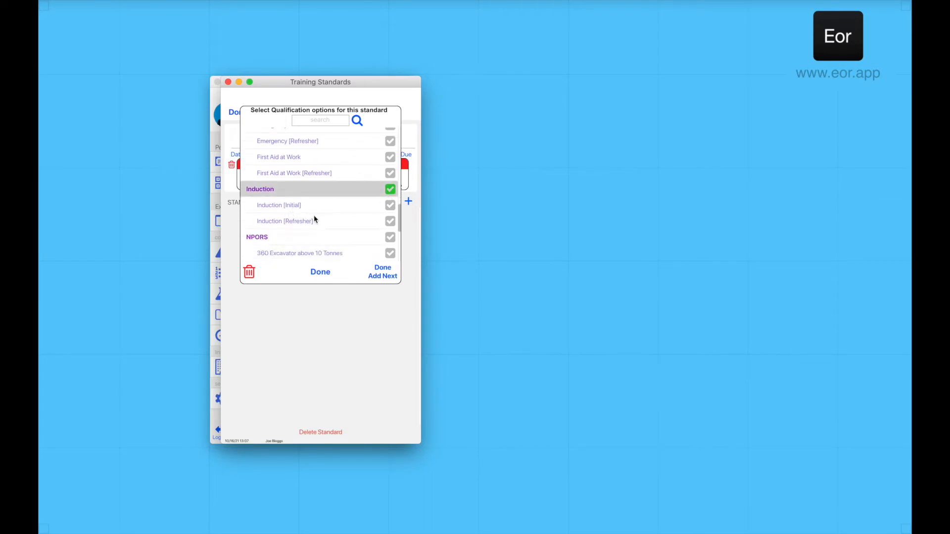
{"action": "left_click", "coordinate": [380, 272]}
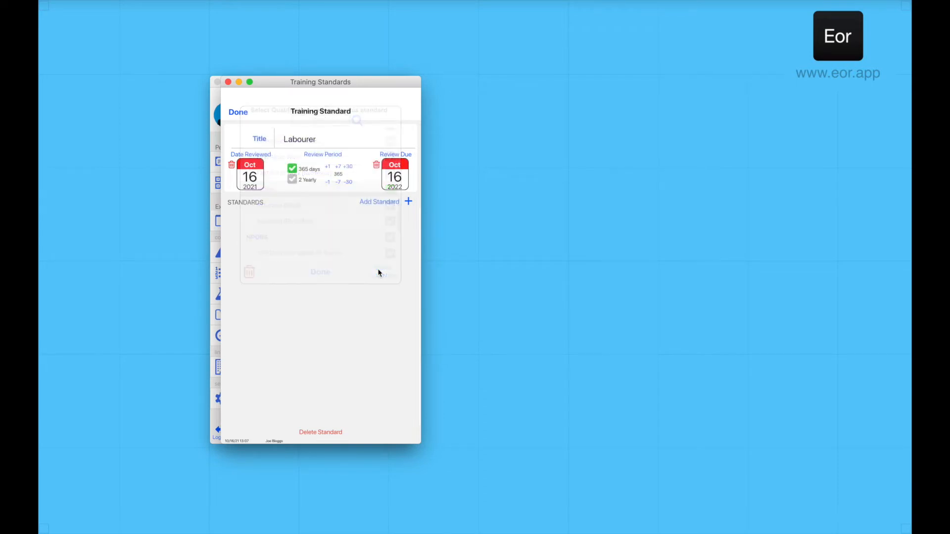
Add Induction [Initial] and Induction [Refresher] as two separate standards of the Labourer training standard.
{"action": "scroll", "coordinate": [362, 207], "scroll_direction": "down", "scroll_amount": 15}
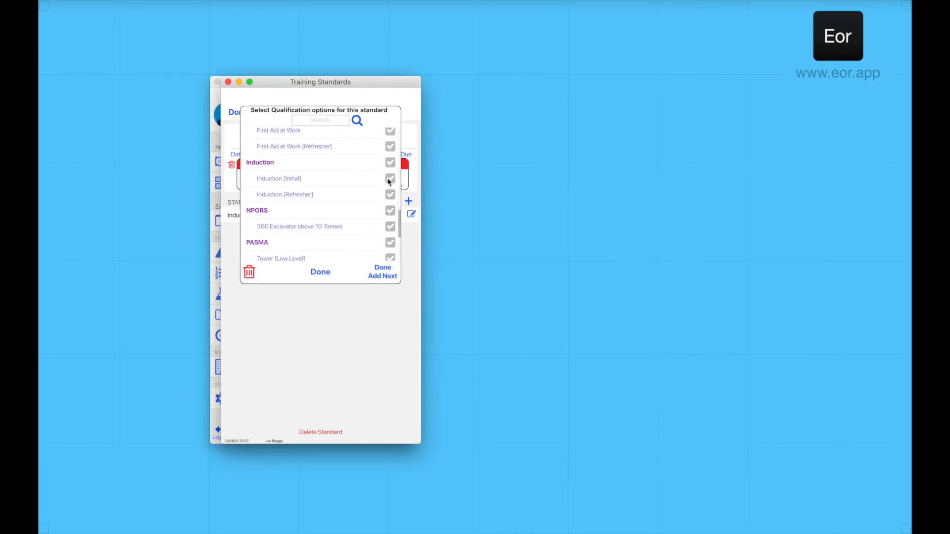
{"action": "left_click", "coordinate": [389, 179]}
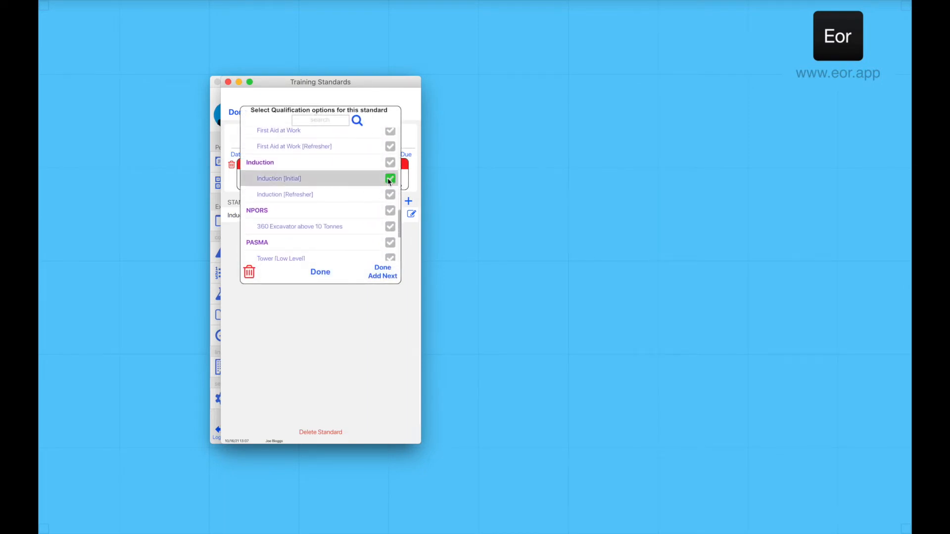
{"action": "left_click", "coordinate": [381, 273]}
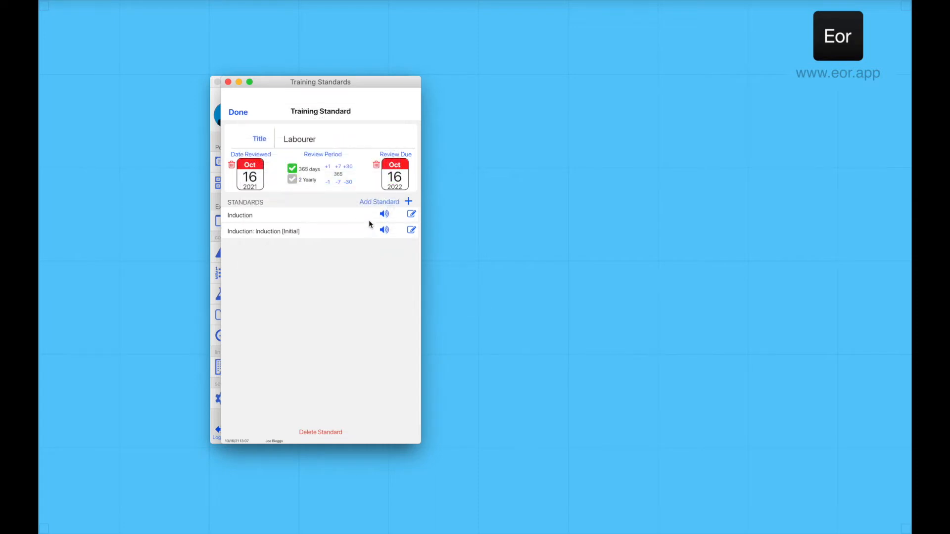
{"action": "scroll", "coordinate": [369, 223], "scroll_direction": "down", "scroll_amount": 10}
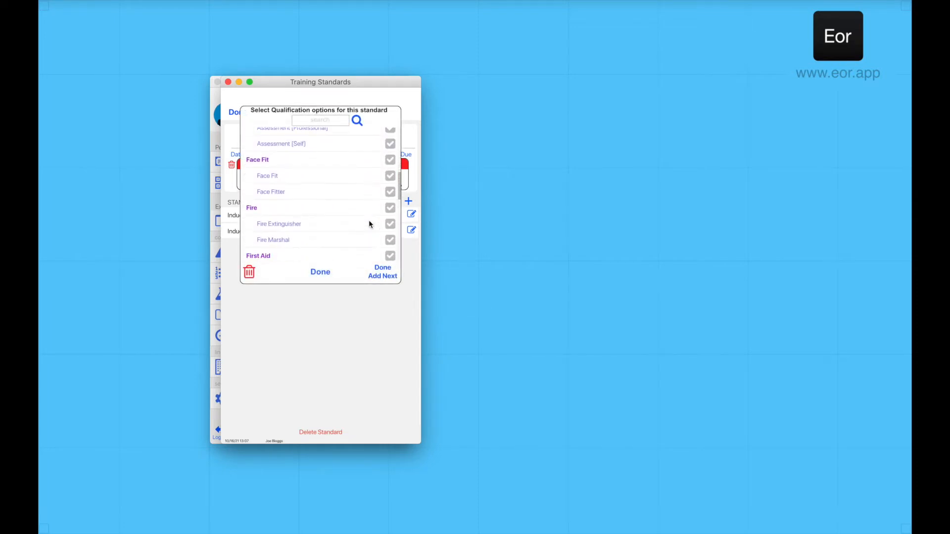
{"action": "scroll", "coordinate": [369, 221], "scroll_direction": "down", "scroll_amount": 3}
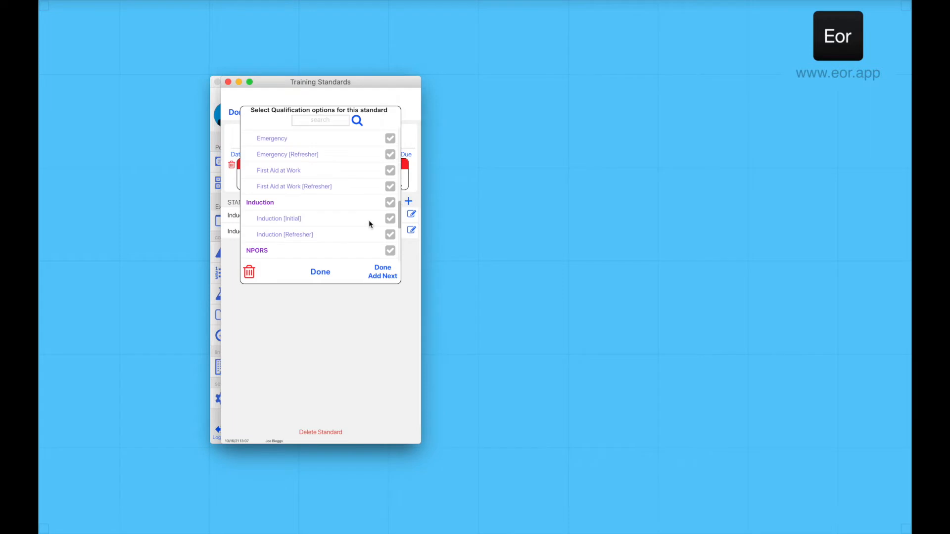
{"action": "left_click", "coordinate": [391, 235]}
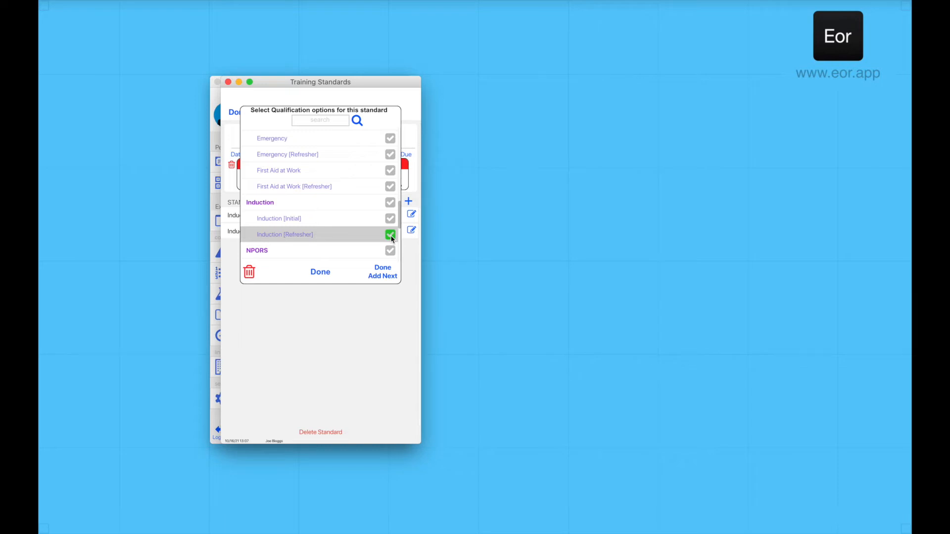
{"action": "left_click", "coordinate": [381, 275]}
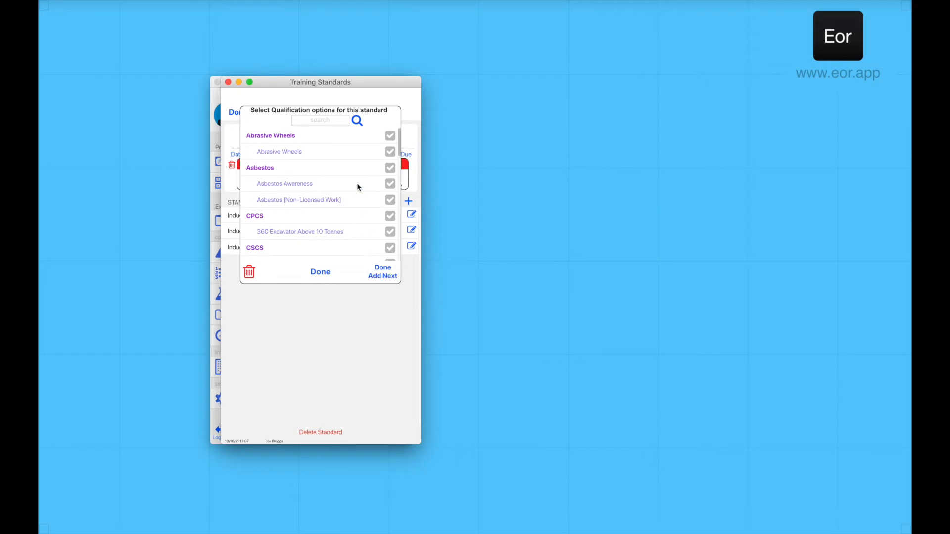
Add the main CSCS qualification and its HSE Test sub qualification as two separate standards.
{"action": "scroll", "coordinate": [358, 187], "scroll_direction": "down", "scroll_amount": 2}
{"action": "scroll", "coordinate": [359, 187], "scroll_direction": "down", "scroll_amount": 2}
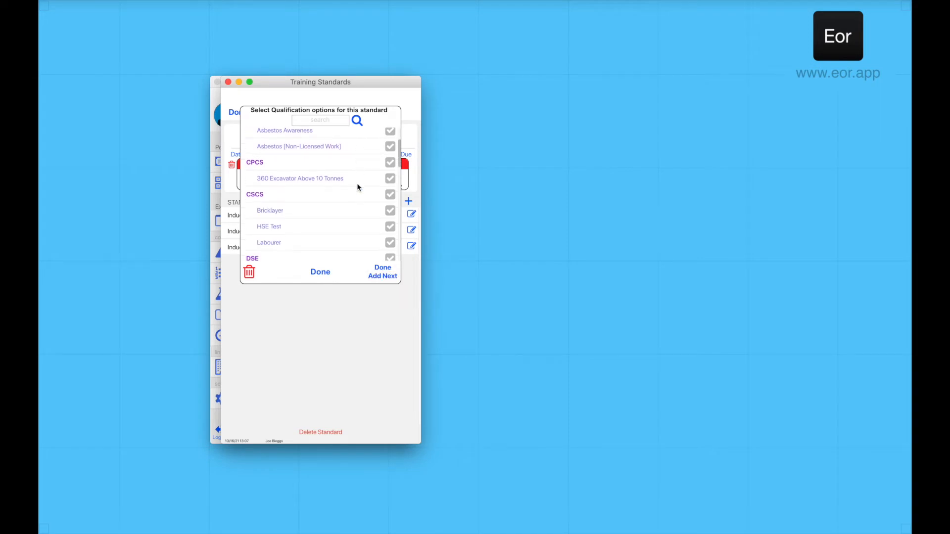
{"action": "left_click", "coordinate": [388, 195]}
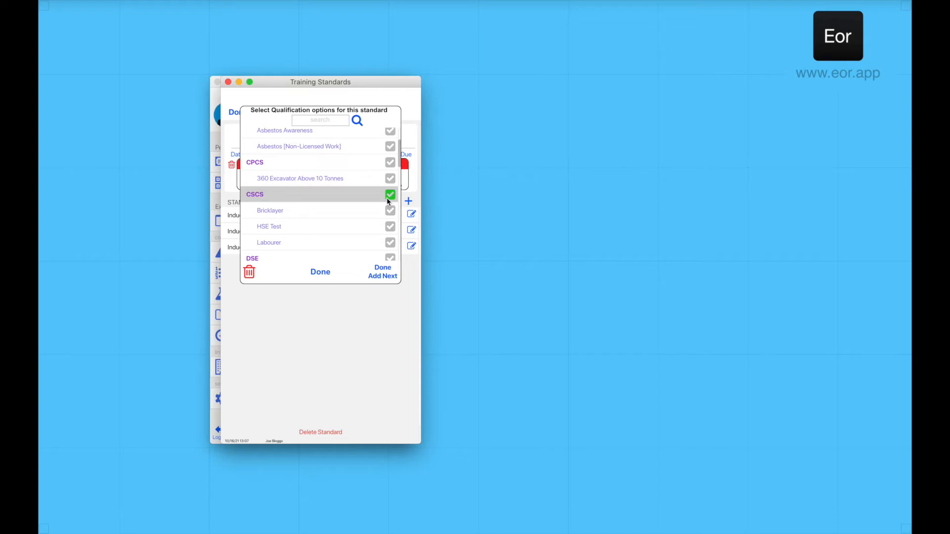
{"action": "left_click", "coordinate": [385, 271]}
{"action": "scroll", "coordinate": [373, 220], "scroll_direction": "down", "scroll_amount": 2}
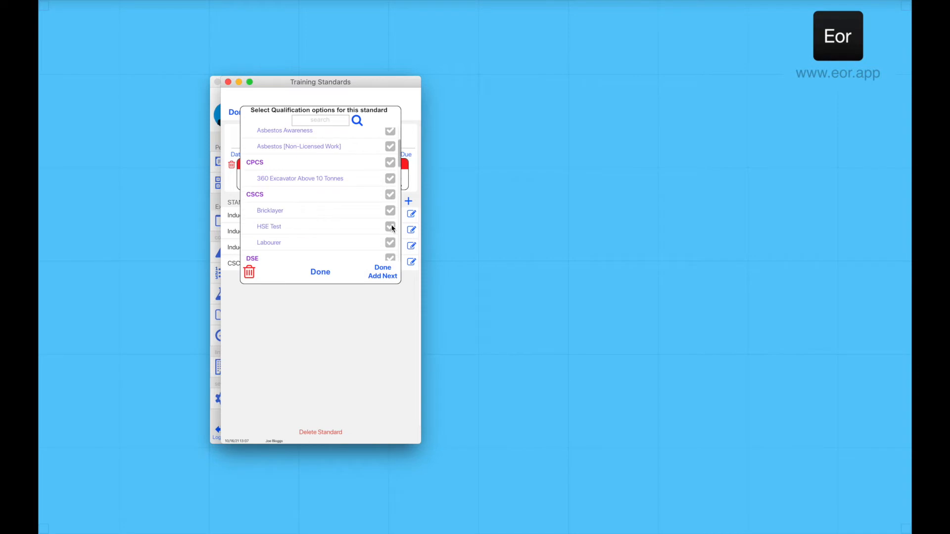
{"action": "left_click", "coordinate": [392, 227]}
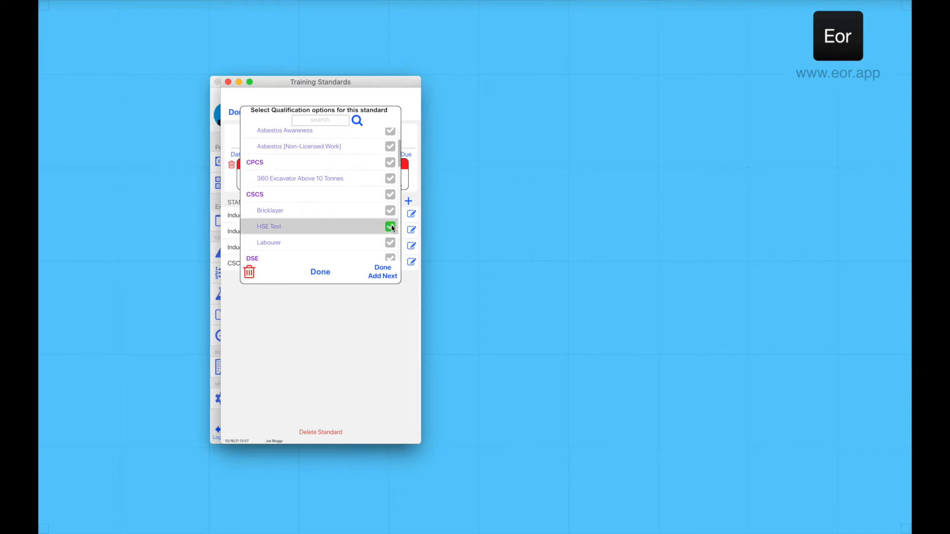
{"action": "left_click", "coordinate": [387, 274]}
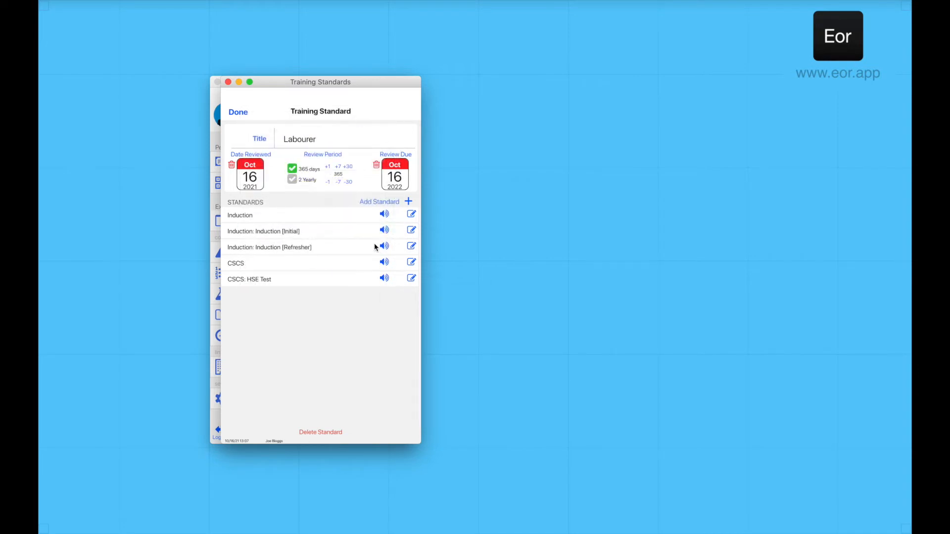
Add the CSCS Labourer sub qualification as a standard of the Labourer training standard and continue with another.
{"action": "scroll", "coordinate": [373, 233], "scroll_direction": "down", "scroll_amount": 5}
{"action": "scroll", "coordinate": [373, 233], "scroll_direction": "down", "scroll_amount": 2}
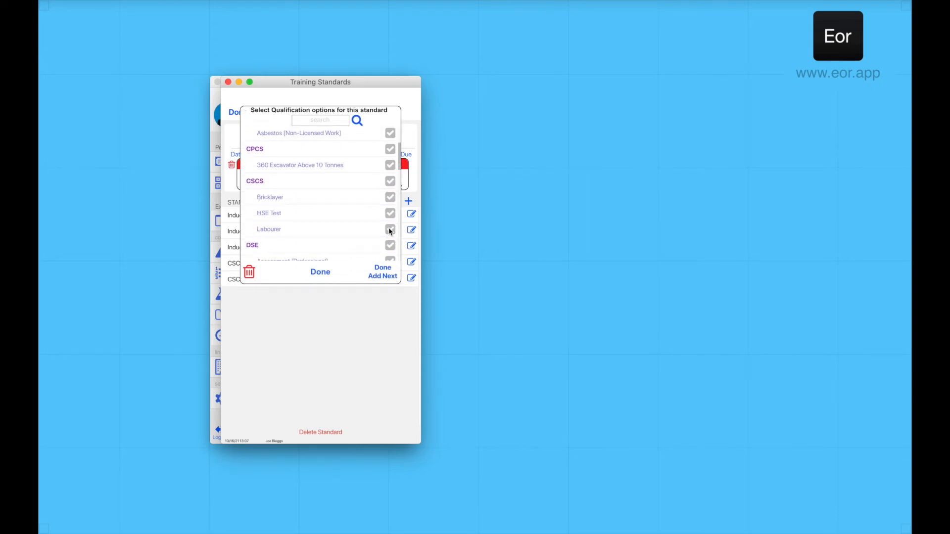
{"action": "left_click", "coordinate": [390, 229]}
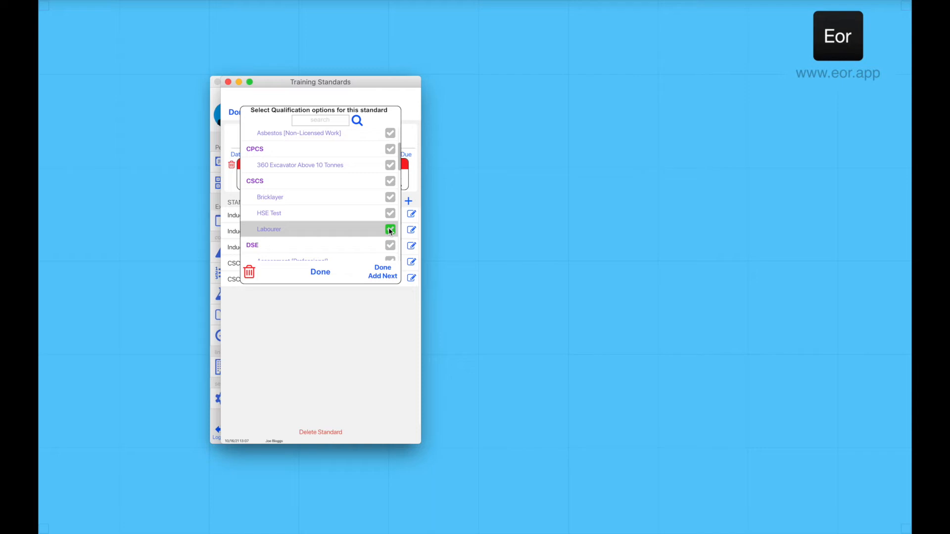
{"action": "left_click", "coordinate": [381, 270]}
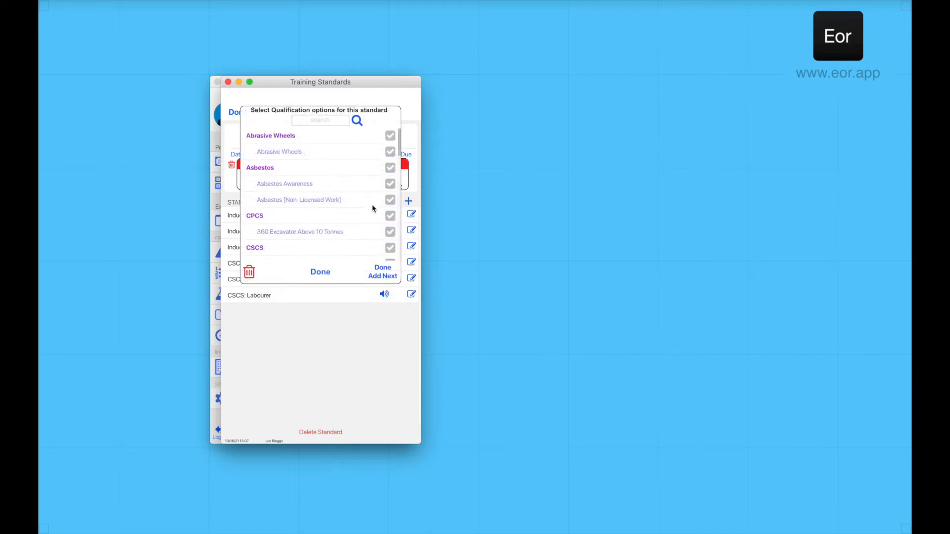
Add the main Asbestos qualification and its Asbestos Awareness sub qualification as two separate standards, and finish the Labourer training standard.
{"action": "left_click", "coordinate": [389, 168]}
{"action": "left_click", "coordinate": [385, 273]}
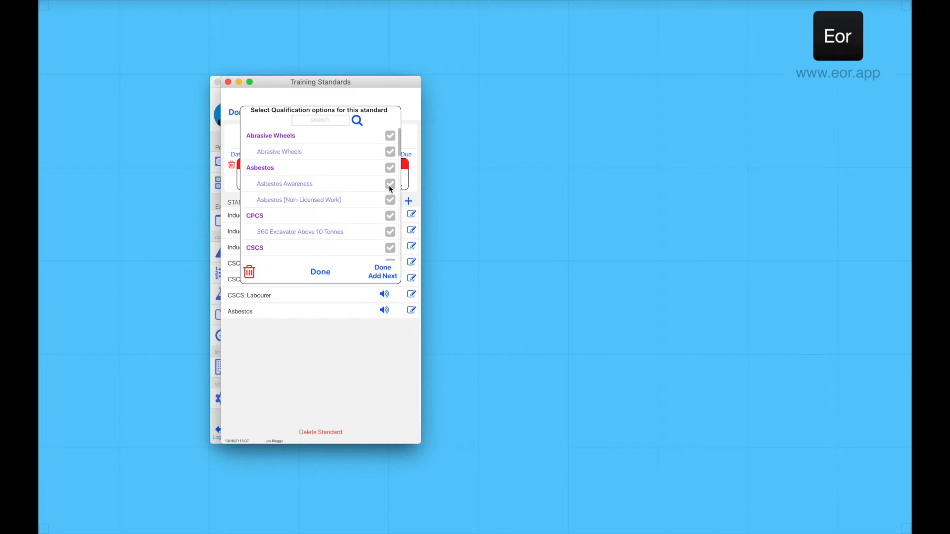
{"action": "left_click", "coordinate": [389, 186]}
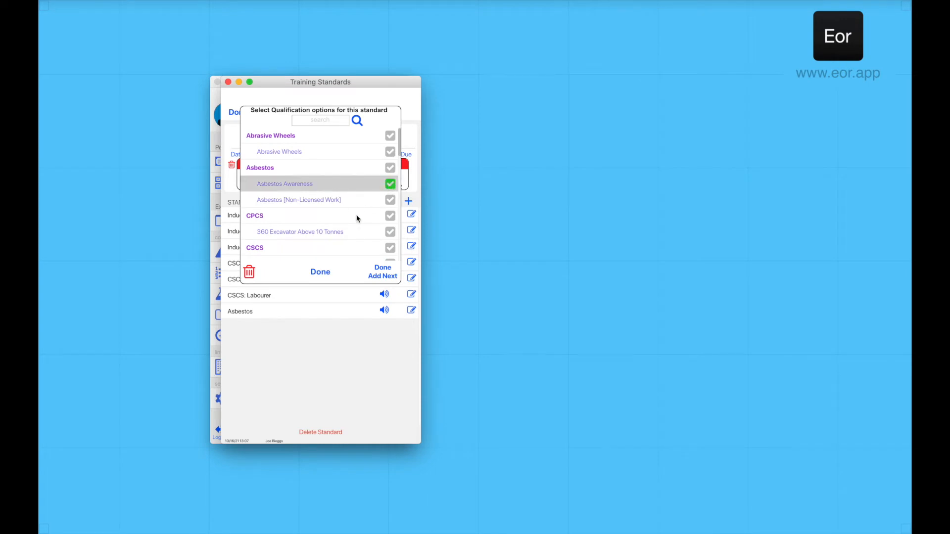
{"action": "left_click", "coordinate": [320, 272]}
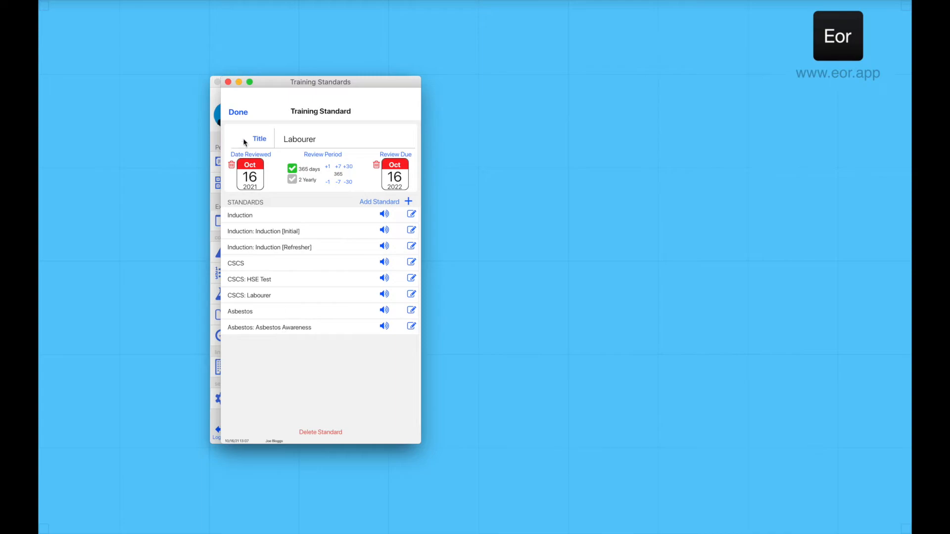
{"action": "left_click", "coordinate": [237, 113]}
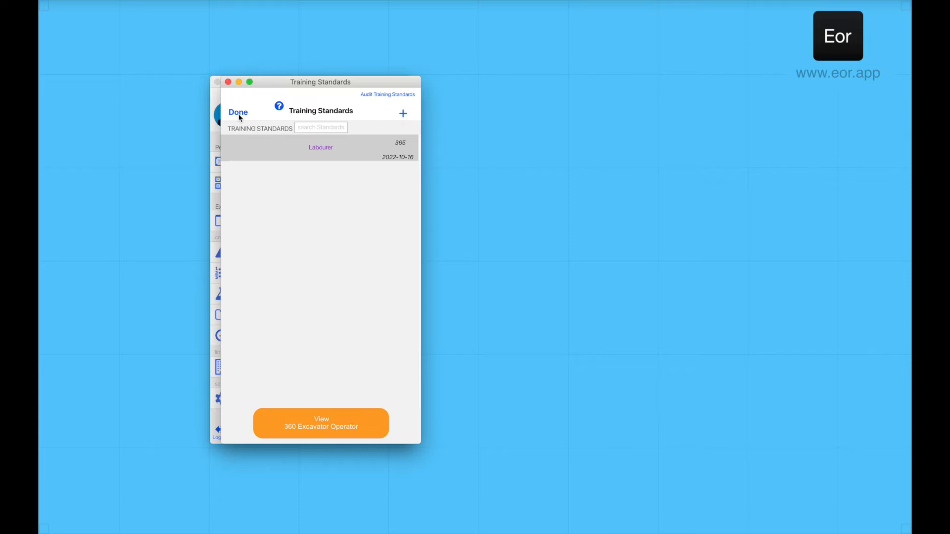
Create a training standard titled Operator [Exavator 360], reviewed on 16 October 2021 with a 365-day review period.
{"action": "left_click", "coordinate": [403, 114]}
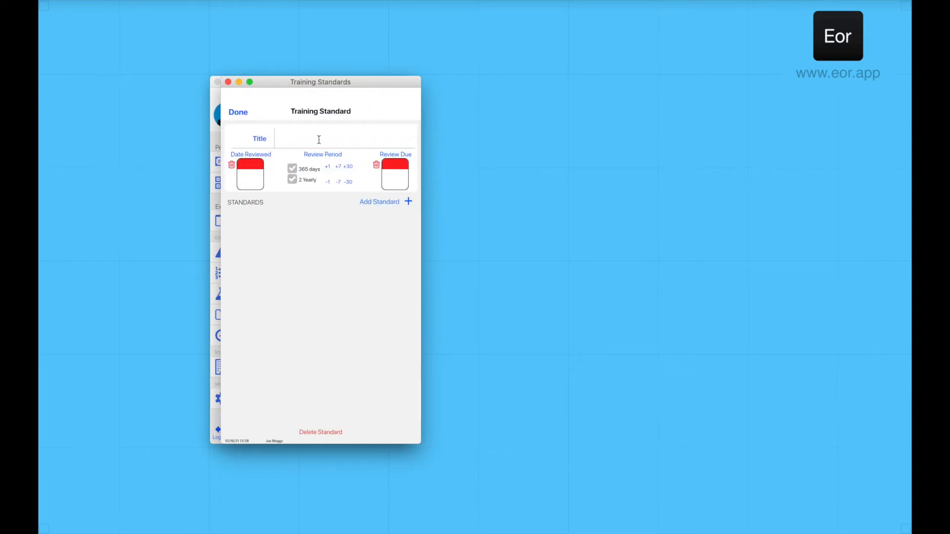
{"action": "type", "text": "Operator [Exavator 360]"}
{"action": "left_click", "coordinate": [251, 178]}
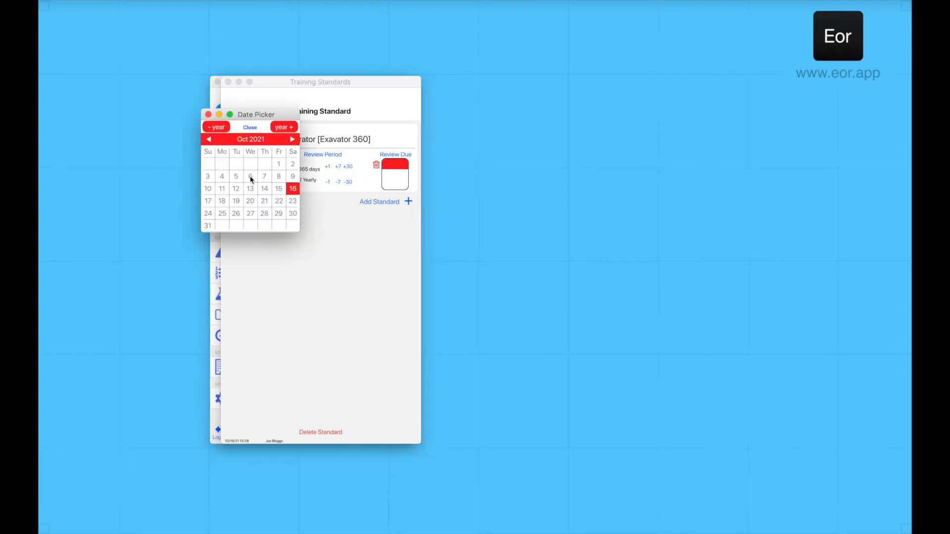
{"action": "left_click", "coordinate": [291, 189]}
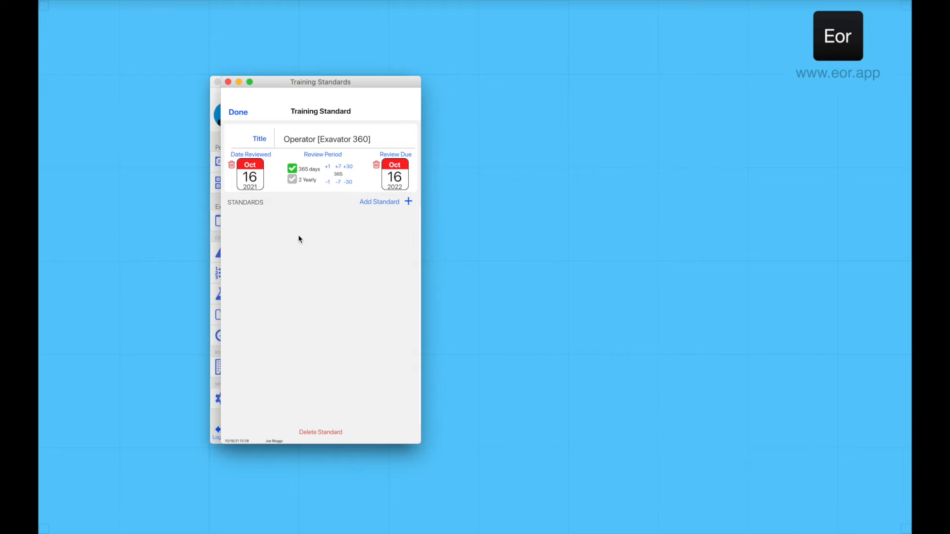
Add the main Induction qualification as the first standard of Operator [Exavator 360] and continue with another.
{"action": "left_click", "coordinate": [408, 202]}
{"action": "scroll", "coordinate": [335, 193], "scroll_direction": "down", "scroll_amount": 4}
{"action": "scroll", "coordinate": [335, 192], "scroll_direction": "down", "scroll_amount": 2}
{"action": "scroll", "coordinate": [335, 193], "scroll_direction": "down", "scroll_amount": 7}
{"action": "scroll", "coordinate": [335, 193], "scroll_direction": "down", "scroll_amount": 6}
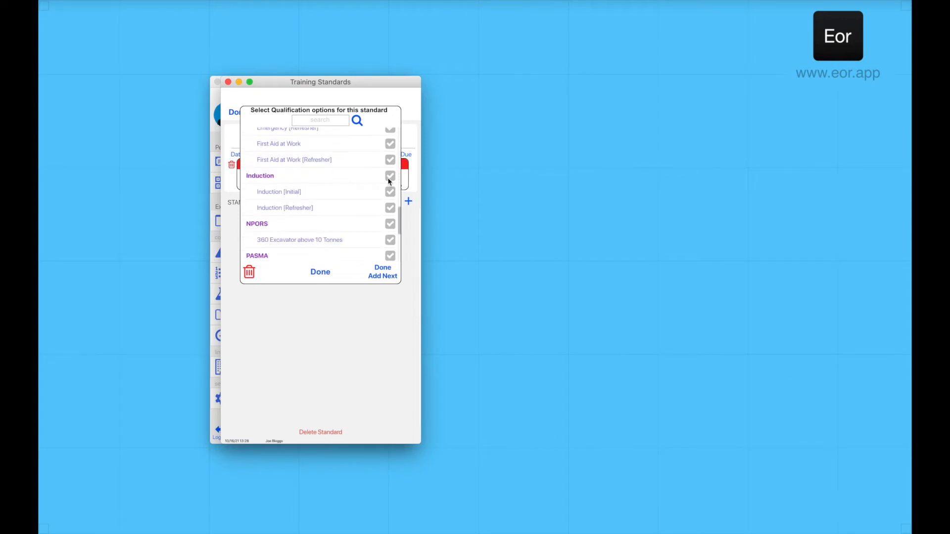
{"action": "left_click", "coordinate": [389, 177]}
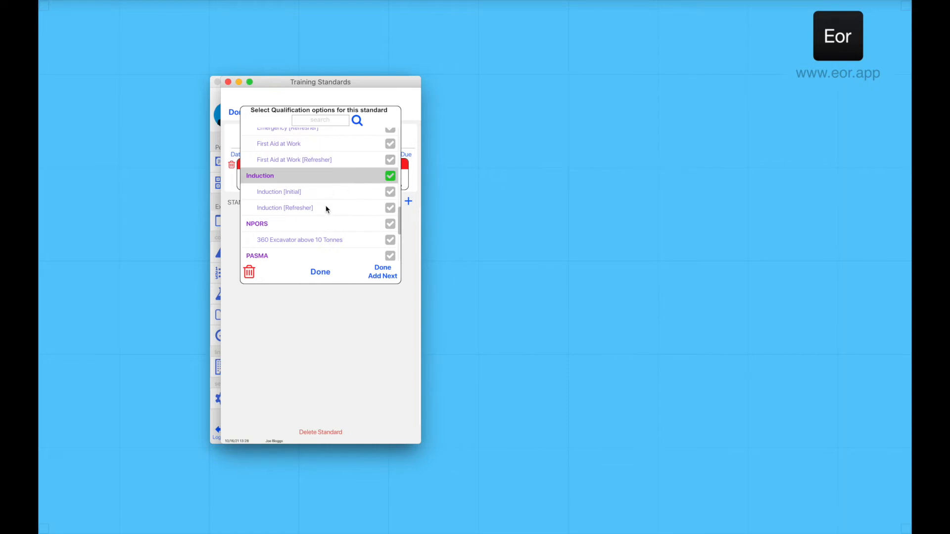
{"action": "left_click", "coordinate": [377, 271]}
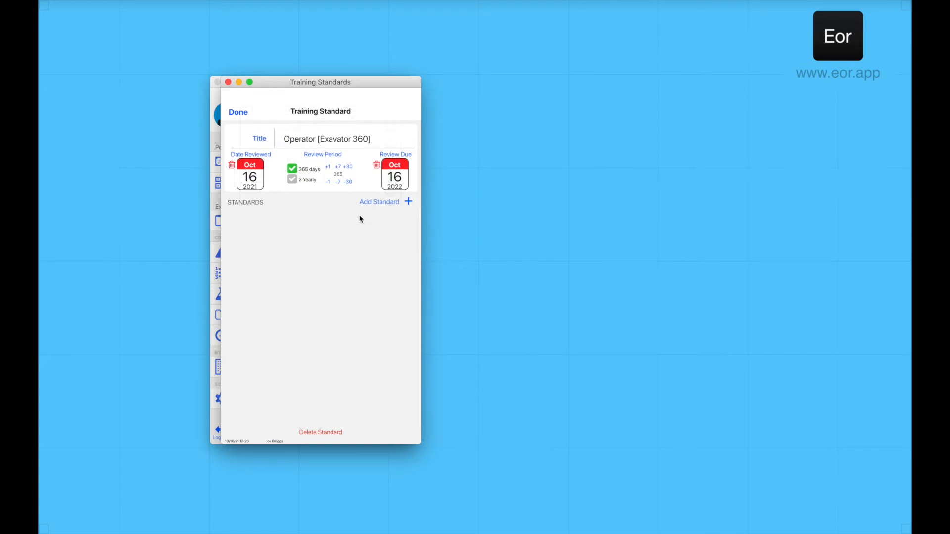
Add Induction [Initial] and Induction [Refresher] as two separate standards of Operator [Exavator 360].
{"action": "scroll", "coordinate": [355, 202], "scroll_direction": "down", "scroll_amount": 10}
{"action": "scroll", "coordinate": [354, 204], "scroll_direction": "down", "scroll_amount": 5}
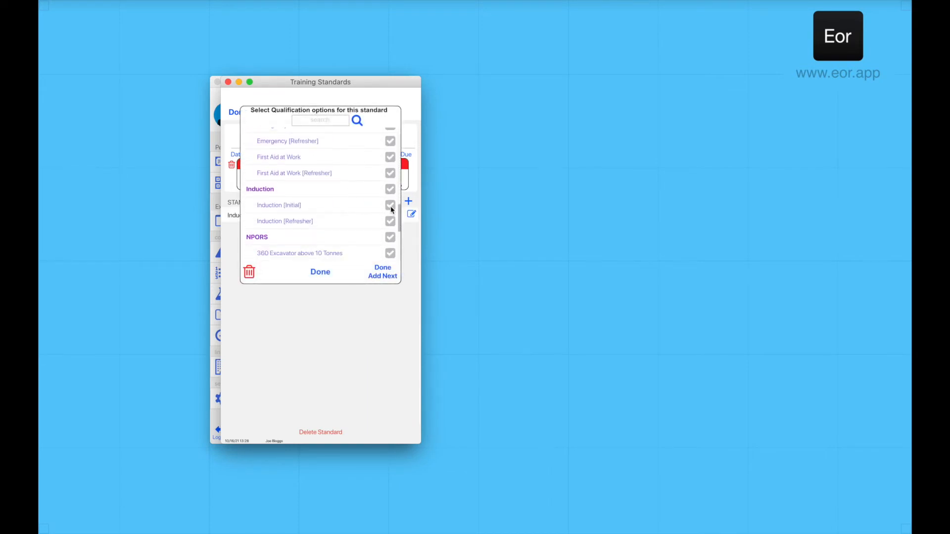
{"action": "left_click", "coordinate": [390, 206]}
{"action": "left_click", "coordinate": [378, 270]}
{"action": "scroll", "coordinate": [357, 207], "scroll_direction": "down", "scroll_amount": 10}
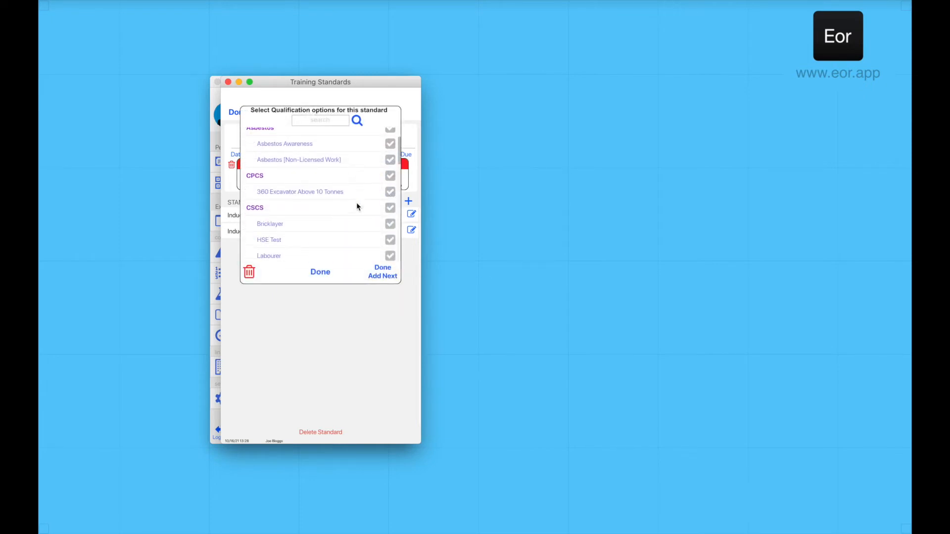
{"action": "scroll", "coordinate": [356, 202], "scroll_direction": "down", "scroll_amount": 3}
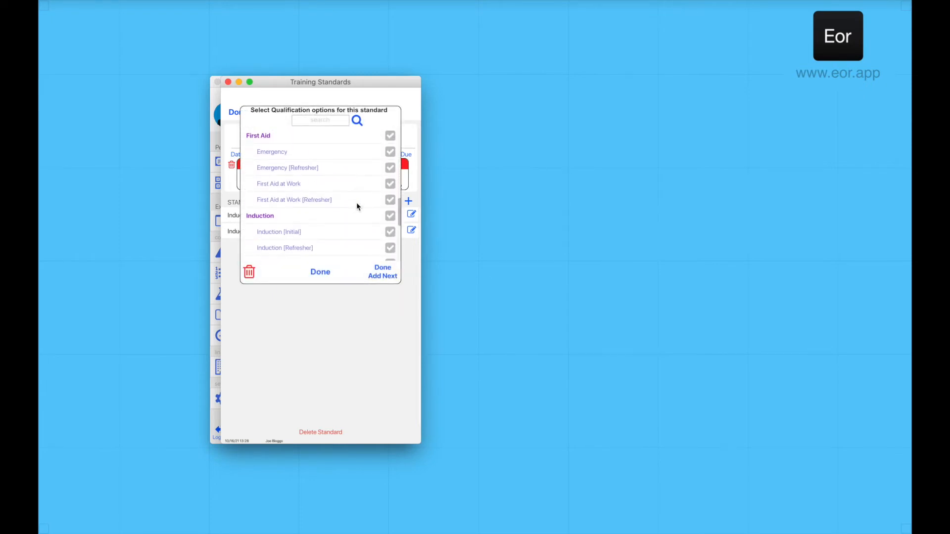
{"action": "left_click", "coordinate": [389, 235]}
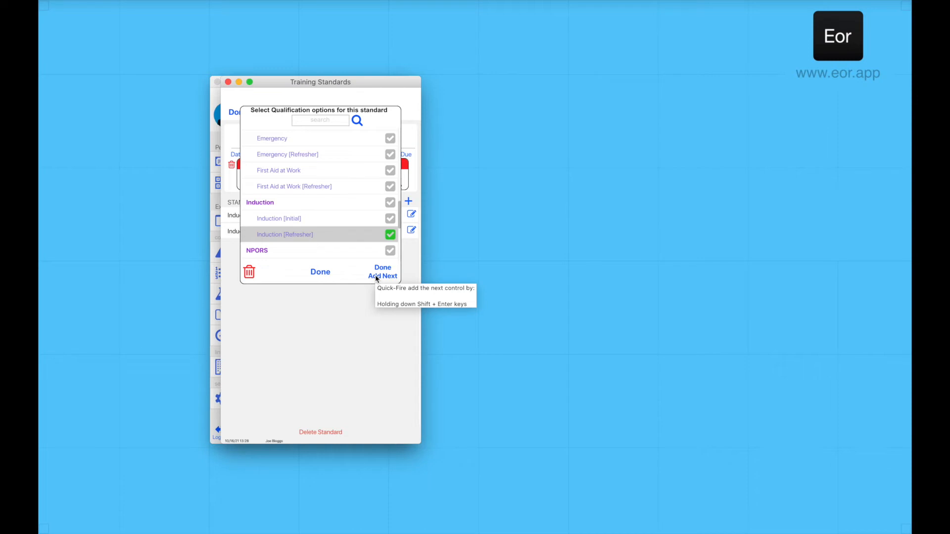
{"action": "left_click", "coordinate": [375, 277]}
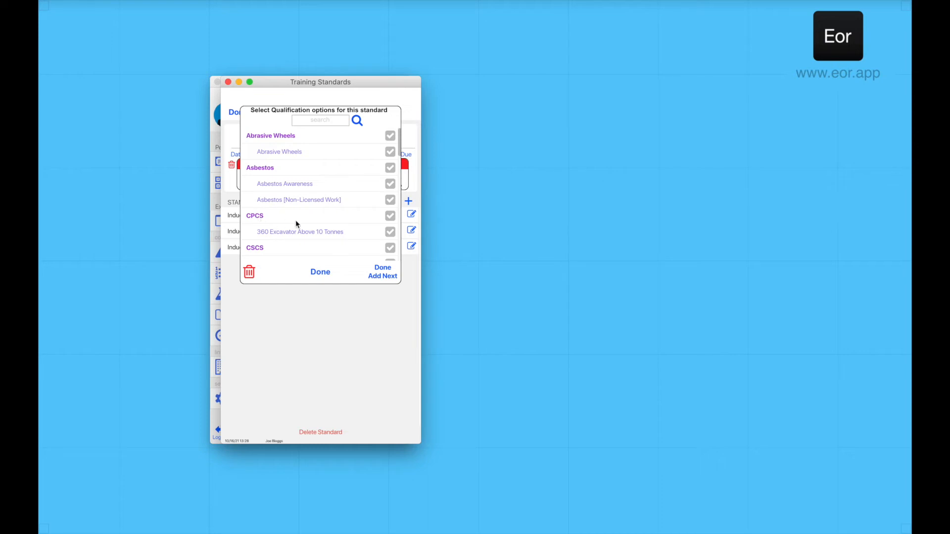
Add one standard that offers the main CPCS and main NPORS qualifications as alternative options, and continue with another.
{"action": "left_click", "coordinate": [389, 218]}
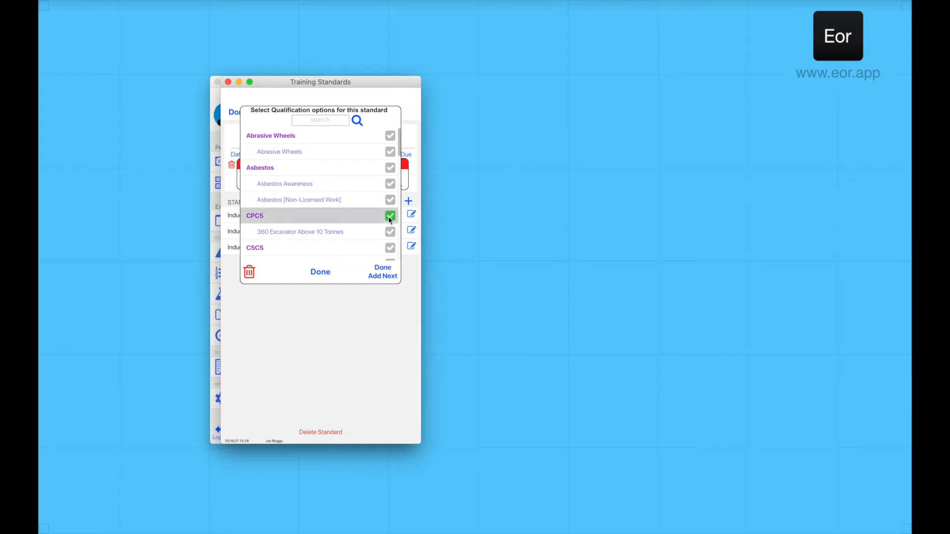
{"action": "scroll", "coordinate": [351, 193], "scroll_direction": "down", "scroll_amount": 8}
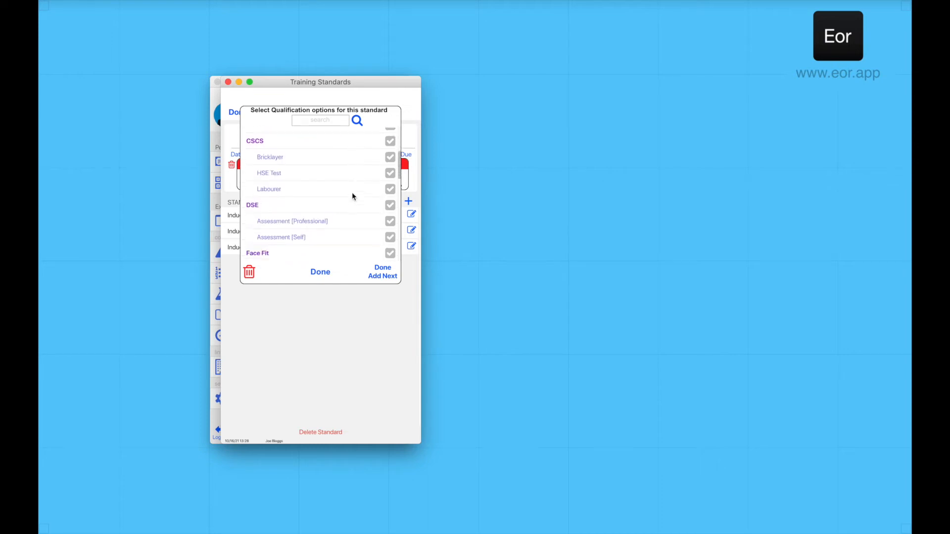
{"action": "scroll", "coordinate": [352, 196], "scroll_direction": "down", "scroll_amount": 8}
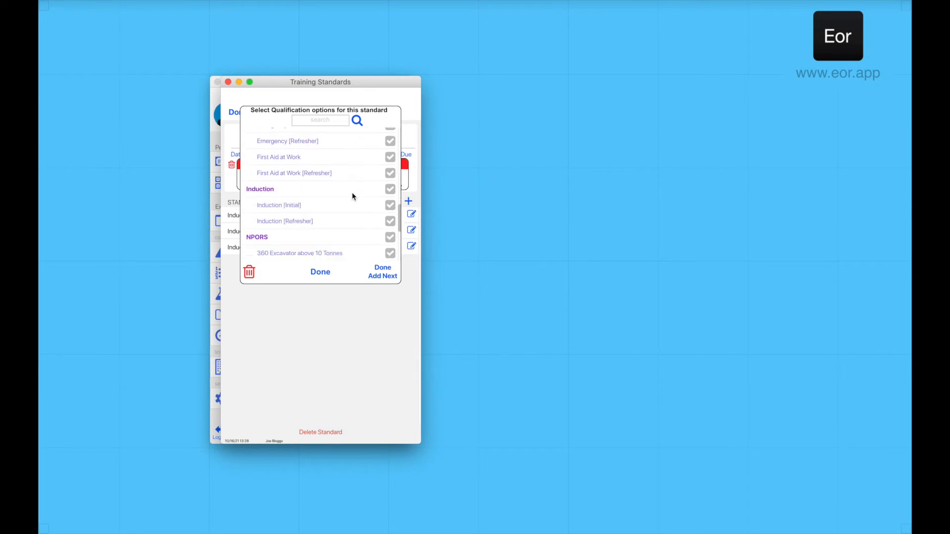
{"action": "left_click", "coordinate": [390, 225]}
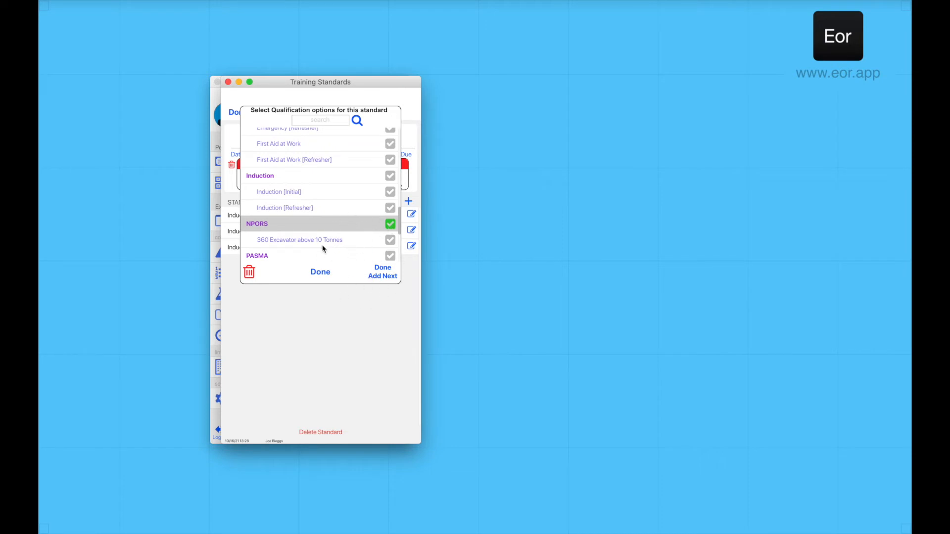
{"action": "left_click", "coordinate": [378, 271]}
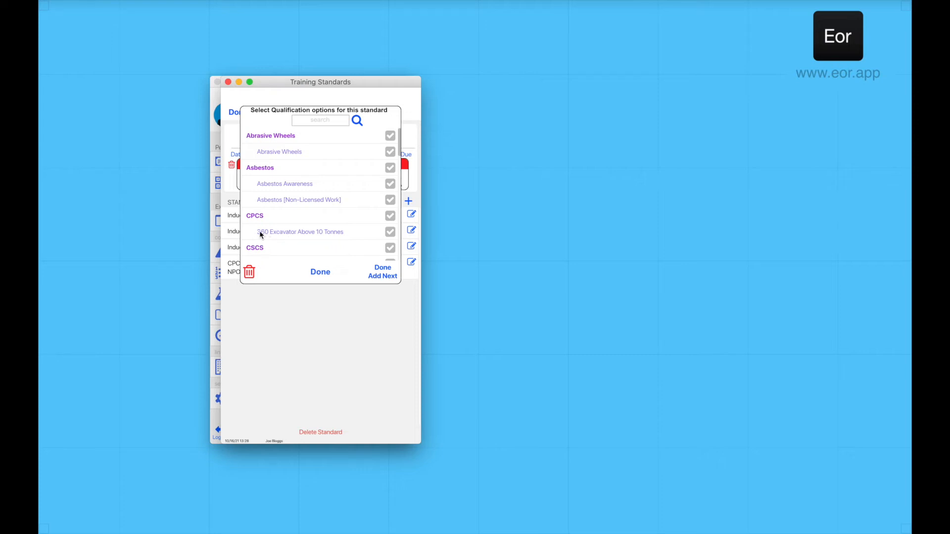
Add one standard combining the CPCS and NPORS 360 Excavator above 10 Tonnes sub qualifications as options, and finish the Operator training standard.
{"action": "left_click", "coordinate": [390, 234]}
{"action": "scroll", "coordinate": [358, 203], "scroll_direction": "down", "scroll_amount": 10}
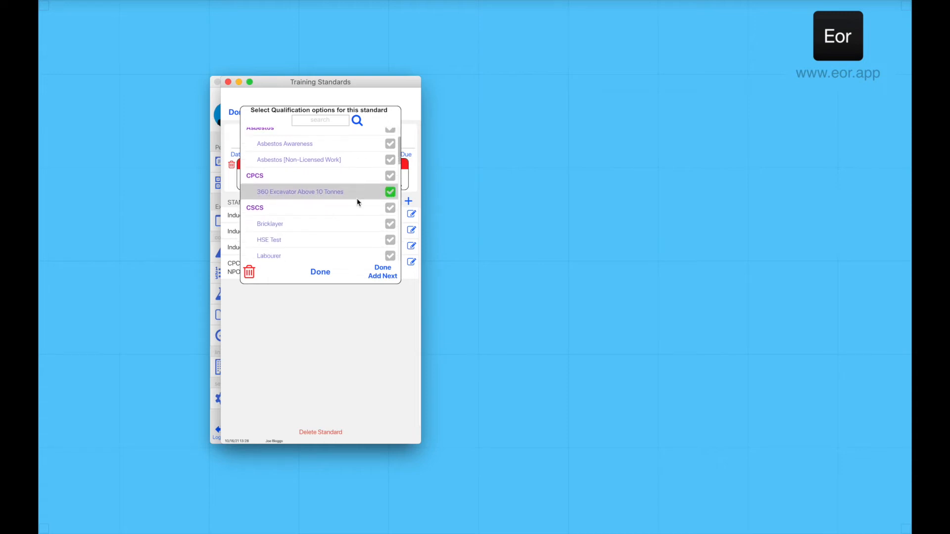
{"action": "scroll", "coordinate": [358, 203], "scroll_direction": "down", "scroll_amount": 8}
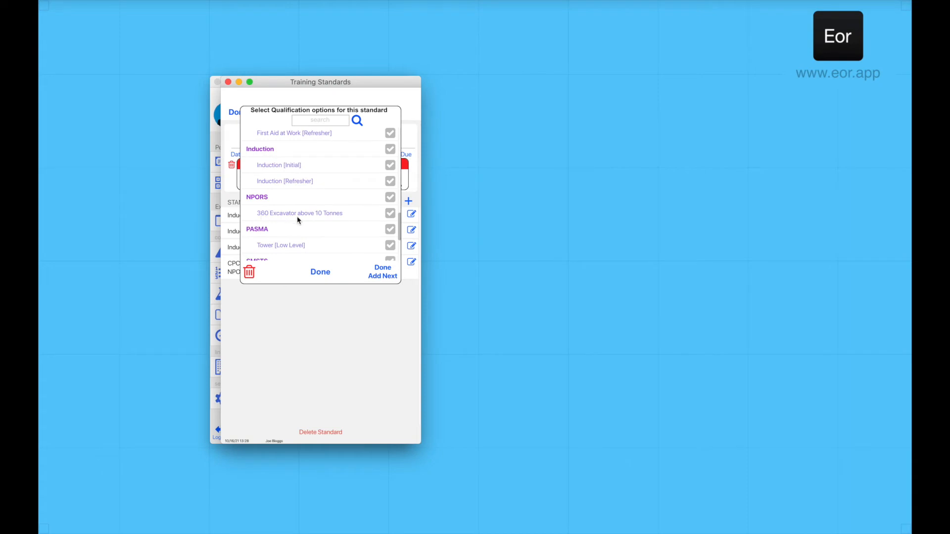
{"action": "left_click", "coordinate": [390, 215]}
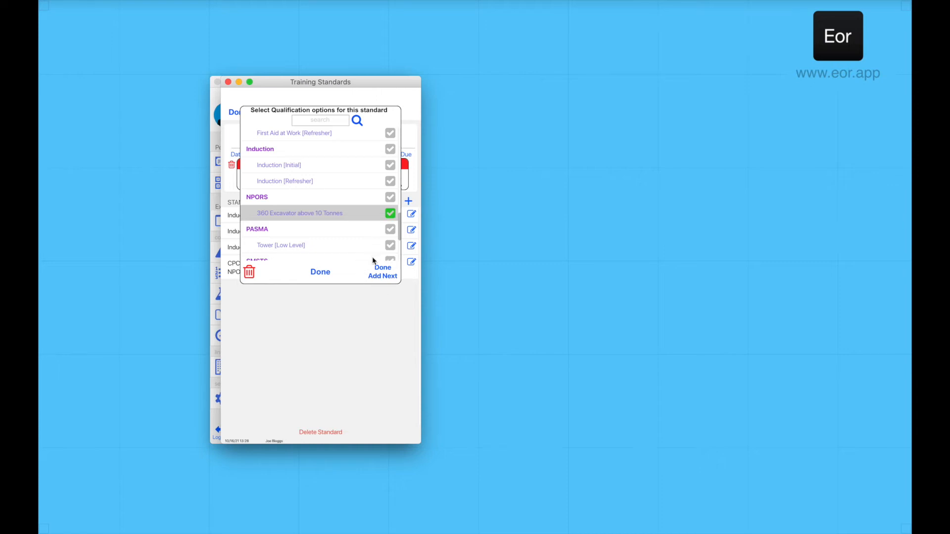
{"action": "left_click", "coordinate": [320, 273]}
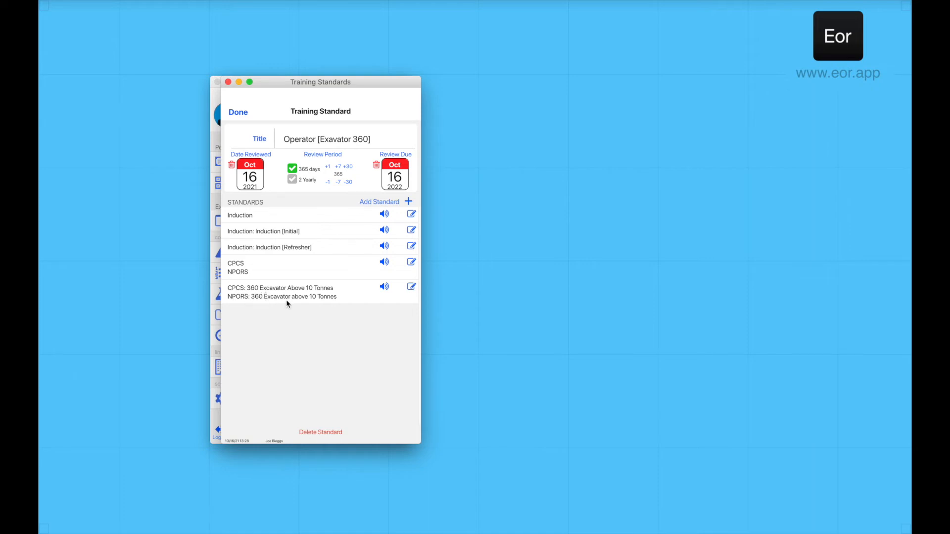
{"action": "left_click", "coordinate": [242, 113]}
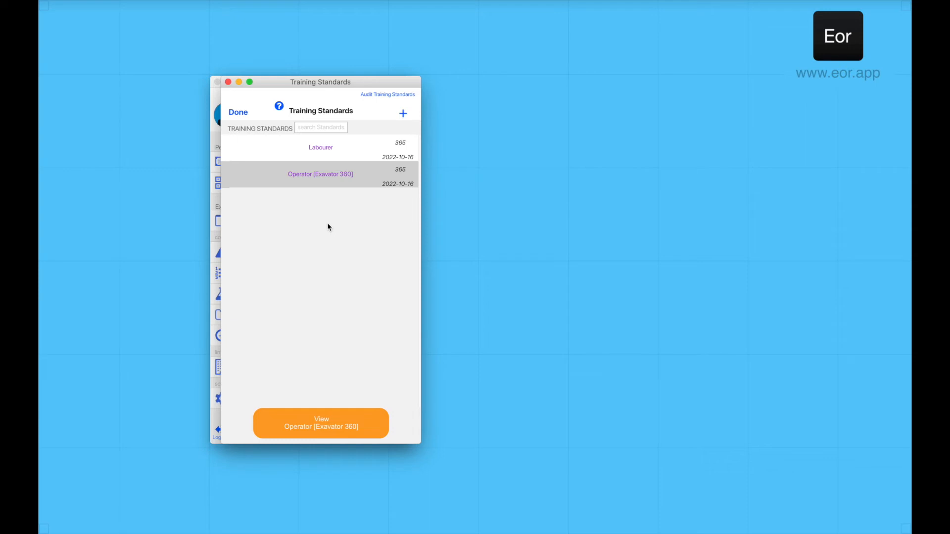
Create a training standard titled Equipment [Disc Cutter], reviewed on 16 October 2021 with a 365-day review period.
{"action": "left_click", "coordinate": [403, 114]}
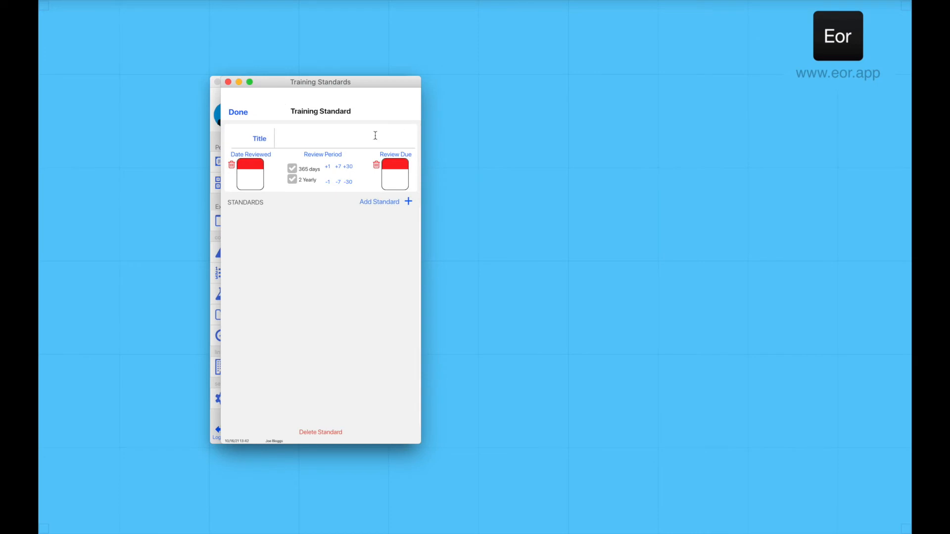
{"action": "left_click", "coordinate": [326, 142]}
{"action": "type", "text": "Equipment [Disc Cutter]"}
{"action": "left_click", "coordinate": [258, 184]}
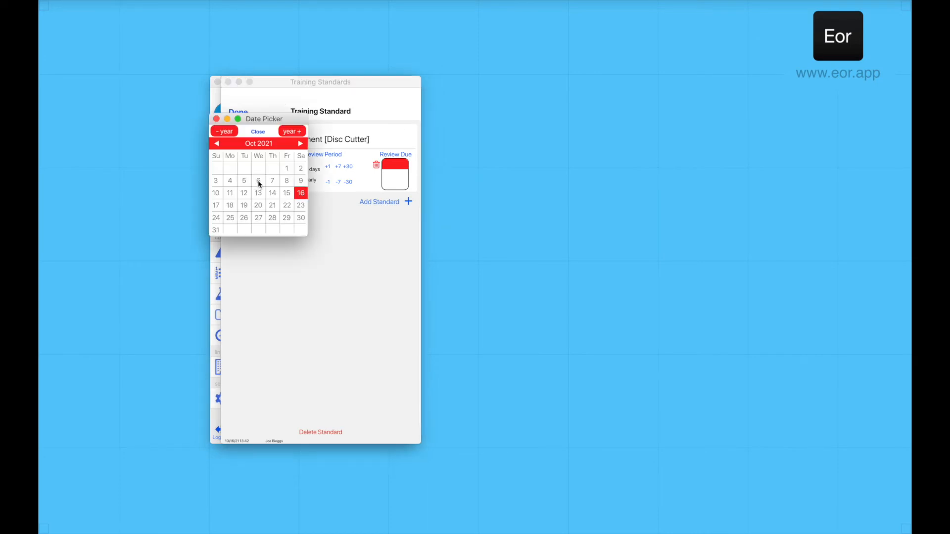
{"action": "left_click", "coordinate": [299, 193]}
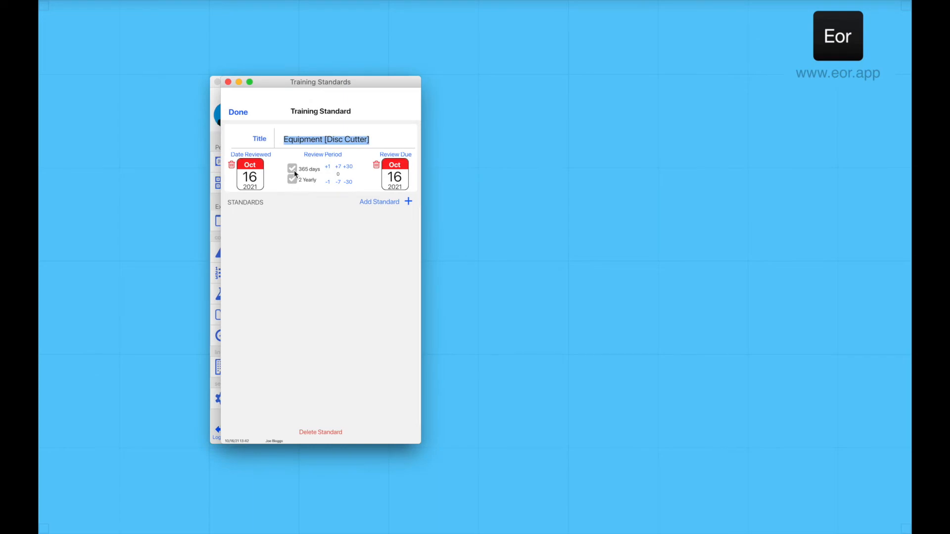
{"action": "left_click", "coordinate": [294, 171]}
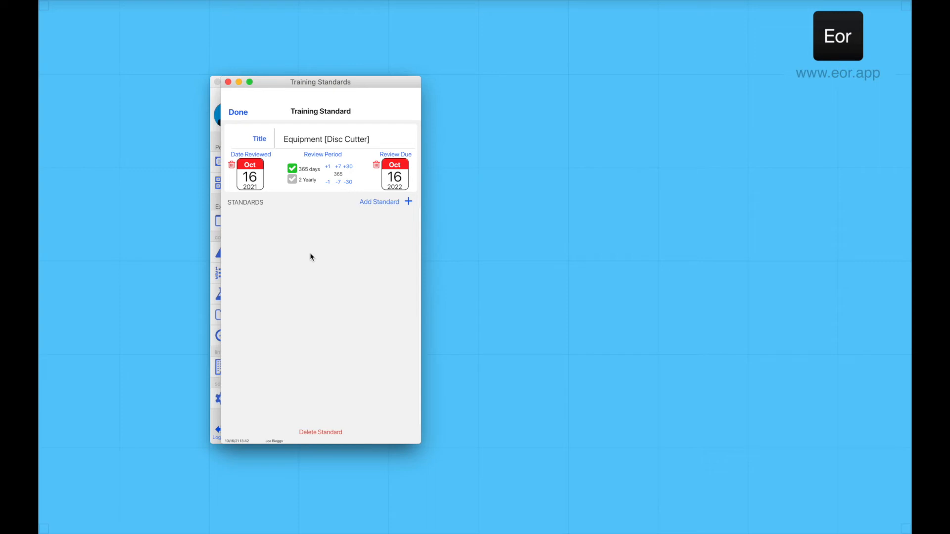
Add the main Abrasive Wheels qualification and its Abrasive Wheels sub qualification as two separate standards of Equipment [Disc Cutter].
{"action": "left_click", "coordinate": [408, 203]}
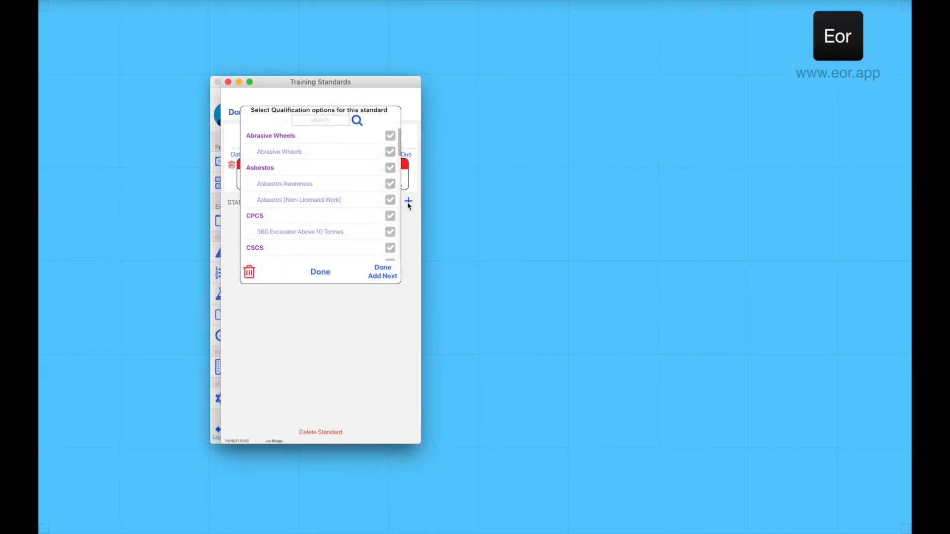
{"action": "left_click", "coordinate": [389, 139]}
{"action": "left_click", "coordinate": [382, 272]}
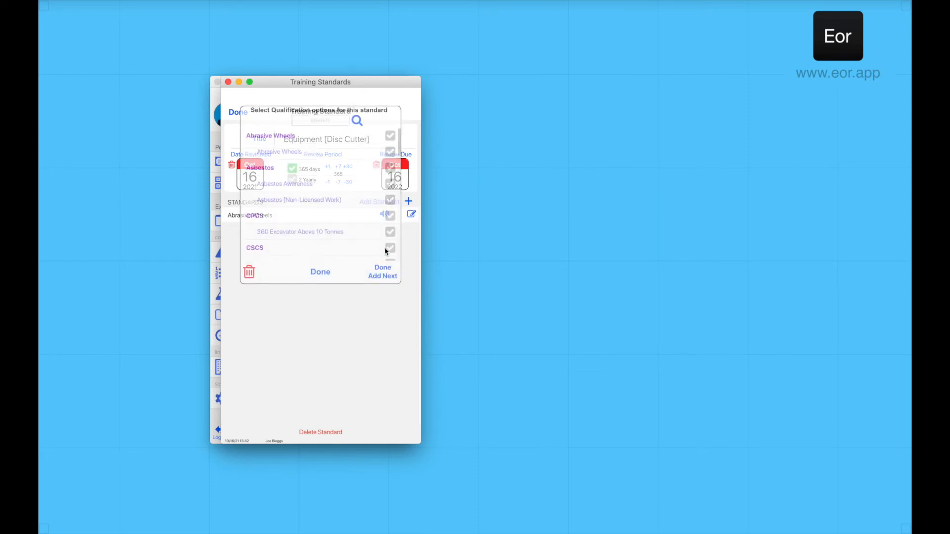
{"action": "left_click", "coordinate": [390, 151]}
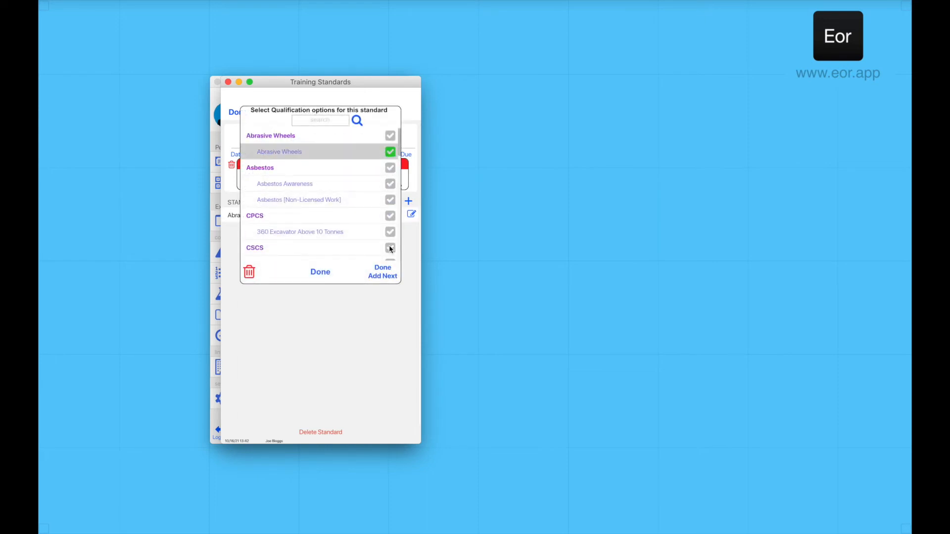
{"action": "left_click", "coordinate": [384, 272]}
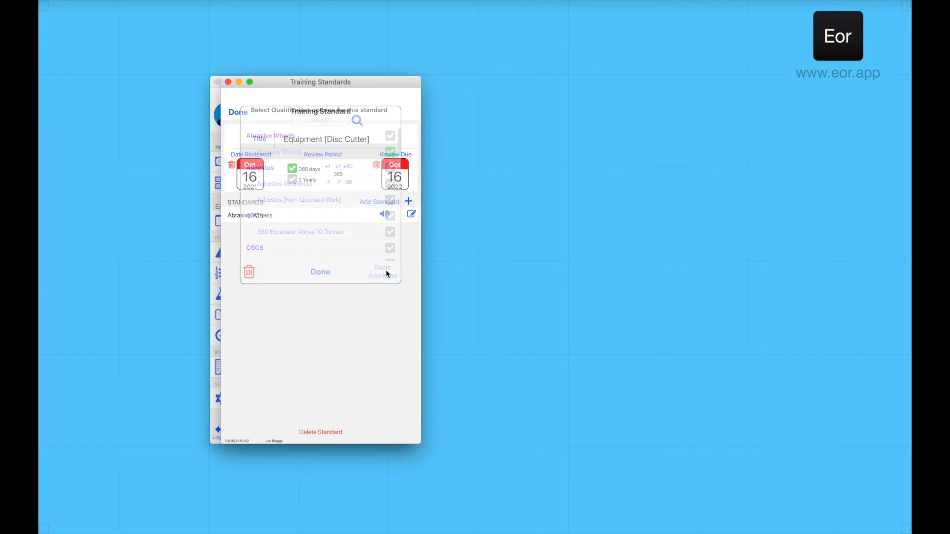
Add the main Face Fit qualification and its Face Fit sub qualification as two separate standards.
{"action": "scroll", "coordinate": [345, 199], "scroll_direction": "down", "scroll_amount": 10}
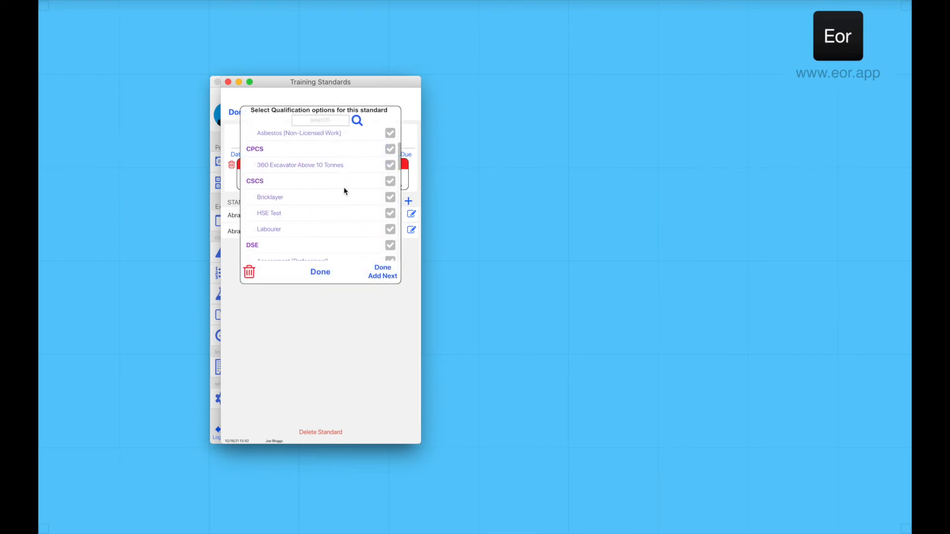
{"action": "left_click", "coordinate": [390, 200]}
{"action": "left_click", "coordinate": [382, 271]}
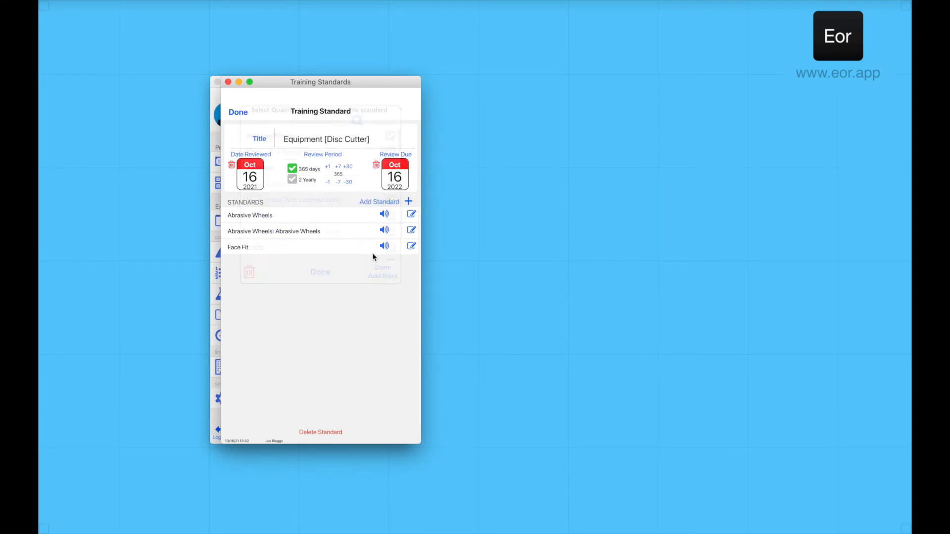
{"action": "scroll", "coordinate": [357, 223], "scroll_direction": "down", "scroll_amount": 10}
{"action": "left_click", "coordinate": [389, 216]}
{"action": "left_click", "coordinate": [384, 270]}
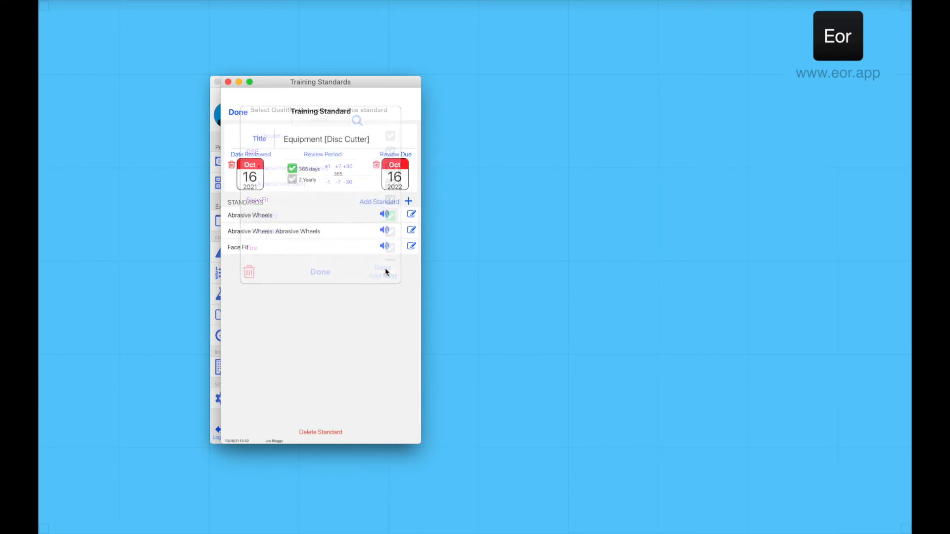
Add the main Surveillance [Health] qualification as a standard and continue with another.
{"action": "scroll", "coordinate": [348, 195], "scroll_direction": "down", "scroll_amount": 5}
{"action": "scroll", "coordinate": [347, 194], "scroll_direction": "down", "scroll_amount": 10}
{"action": "scroll", "coordinate": [348, 194], "scroll_direction": "down", "scroll_amount": 10}
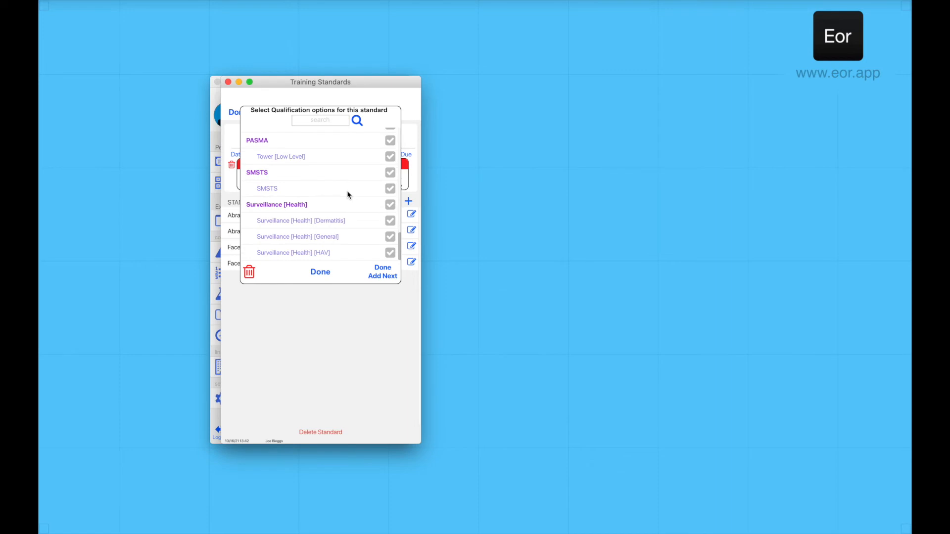
{"action": "left_click", "coordinate": [392, 206]}
{"action": "left_click", "coordinate": [381, 271]}
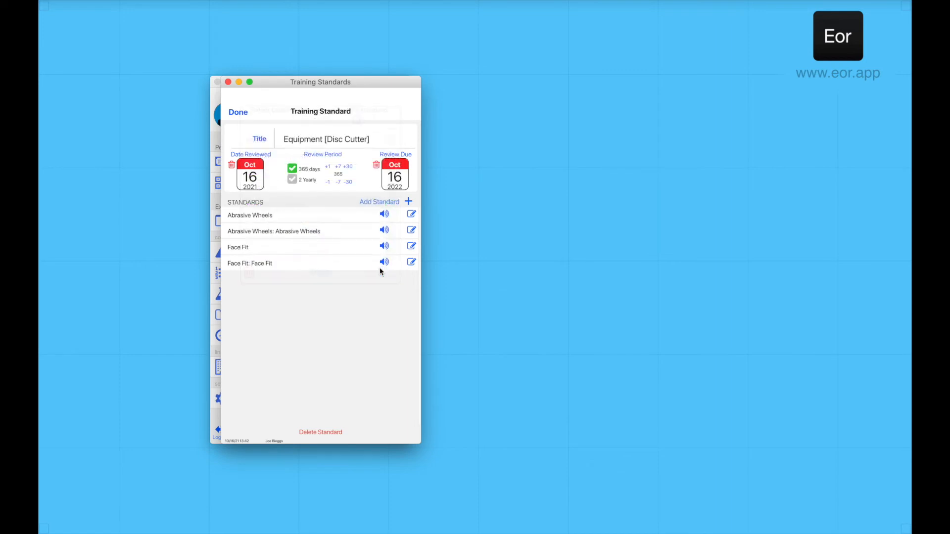
Add the Surveillance [Health] [HAV] sub qualification as the last standard, then finish Equipment [Disc Cutter] and return to the dashboard.
{"action": "scroll", "coordinate": [347, 208], "scroll_direction": "down", "scroll_amount": 6}
{"action": "scroll", "coordinate": [347, 213], "scroll_direction": "down", "scroll_amount": 10}
{"action": "scroll", "coordinate": [348, 213], "scroll_direction": "down", "scroll_amount": 2}
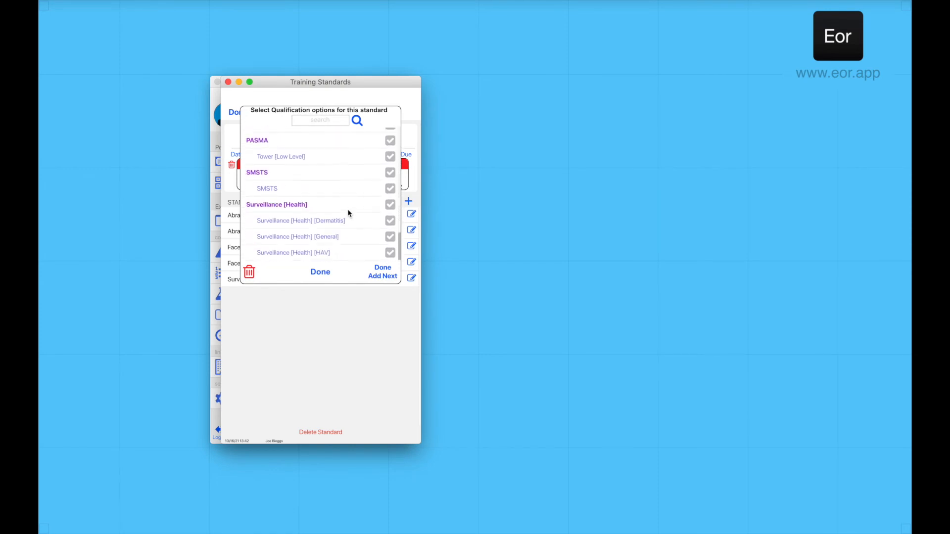
{"action": "left_click", "coordinate": [391, 253]}
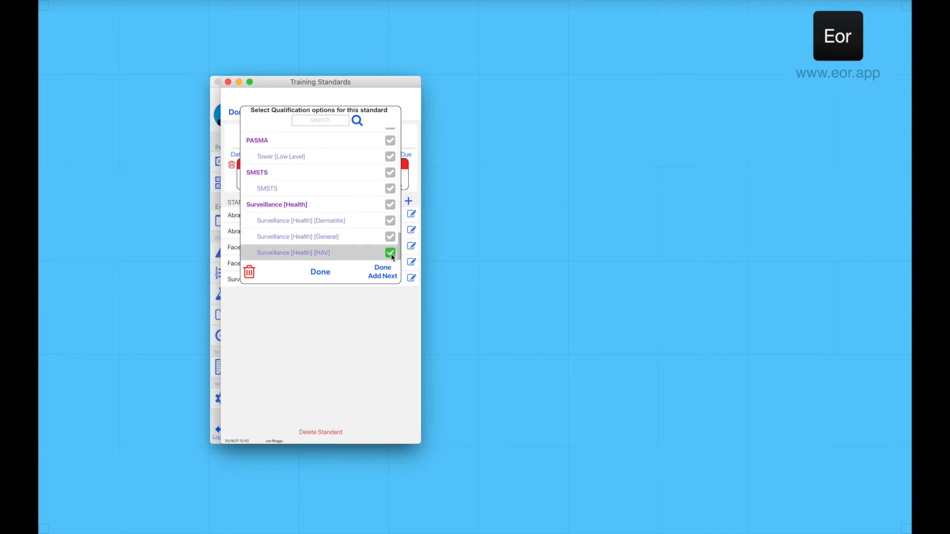
{"action": "left_click", "coordinate": [328, 273]}
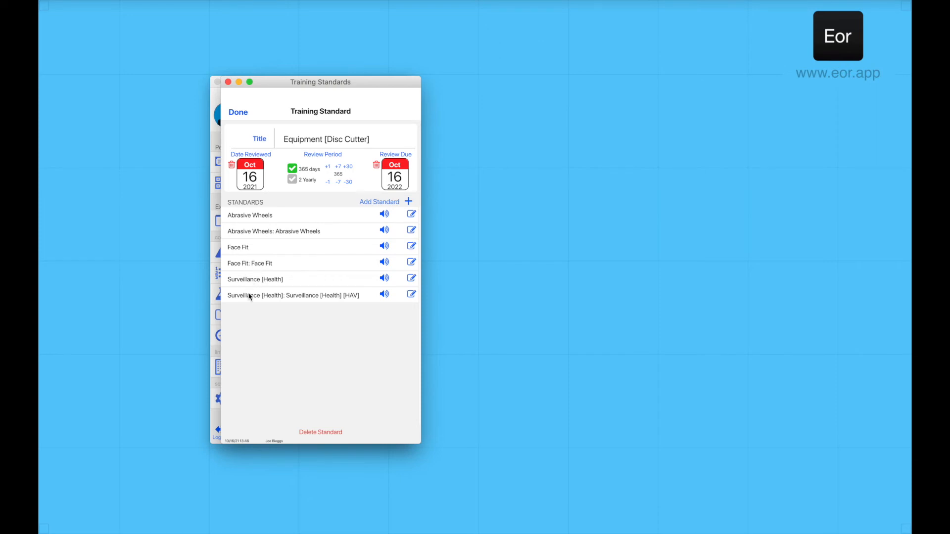
{"action": "left_click", "coordinate": [238, 112]}
{"action": "left_click", "coordinate": [238, 114]}
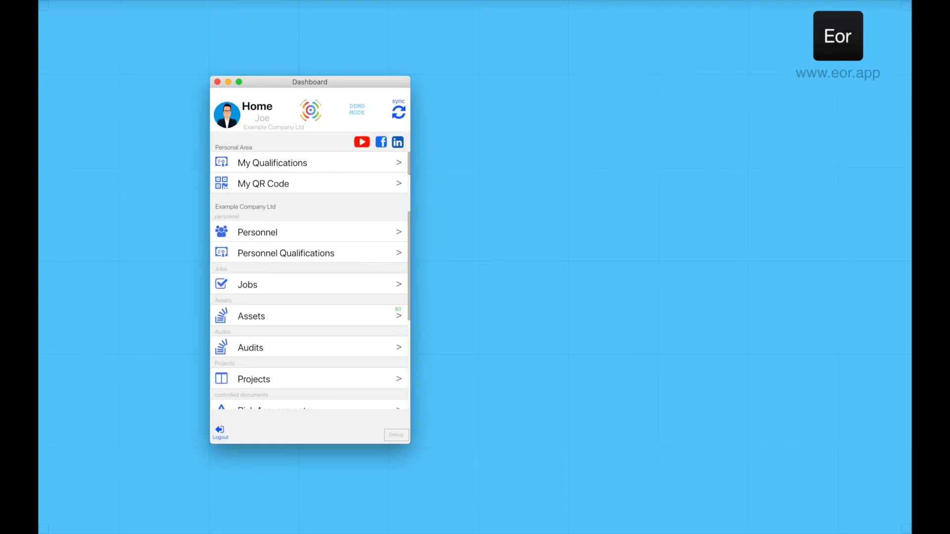
Assign the Operator [Exavator 360] training standard to the Operator [Excavator 360] job title in the company settings.
{"action": "left_click_drag", "start_coordinate": [313, 365], "coordinate": [319, 214]}
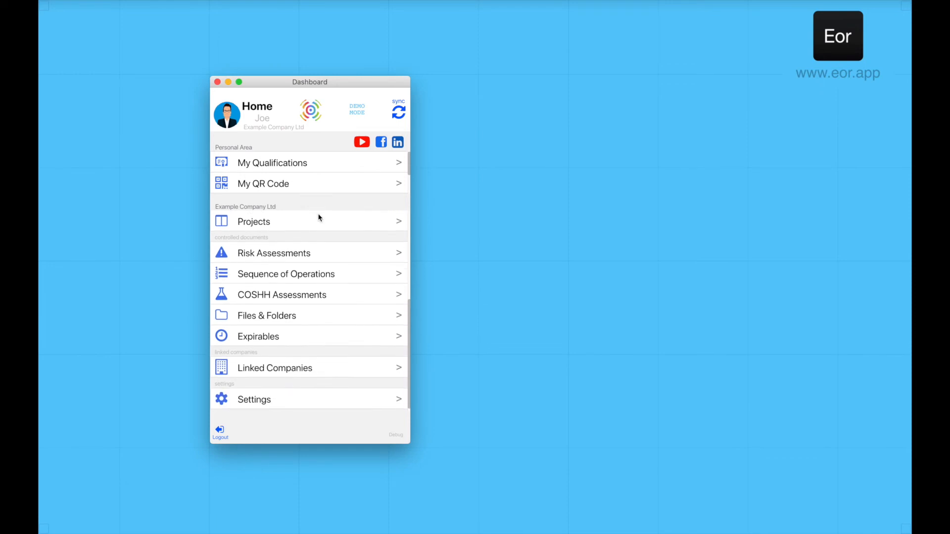
{"action": "left_click", "coordinate": [316, 398]}
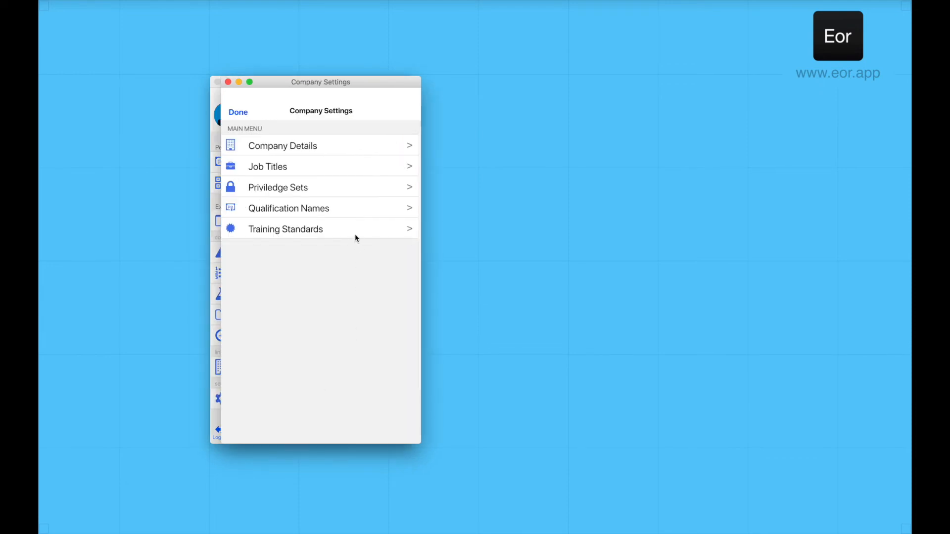
{"action": "left_click", "coordinate": [345, 170]}
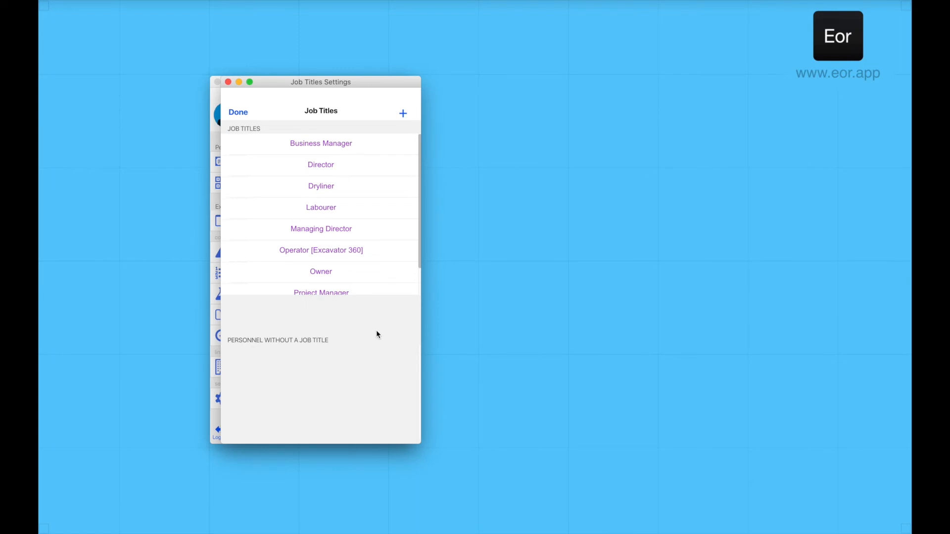
{"action": "left_click", "coordinate": [373, 248]}
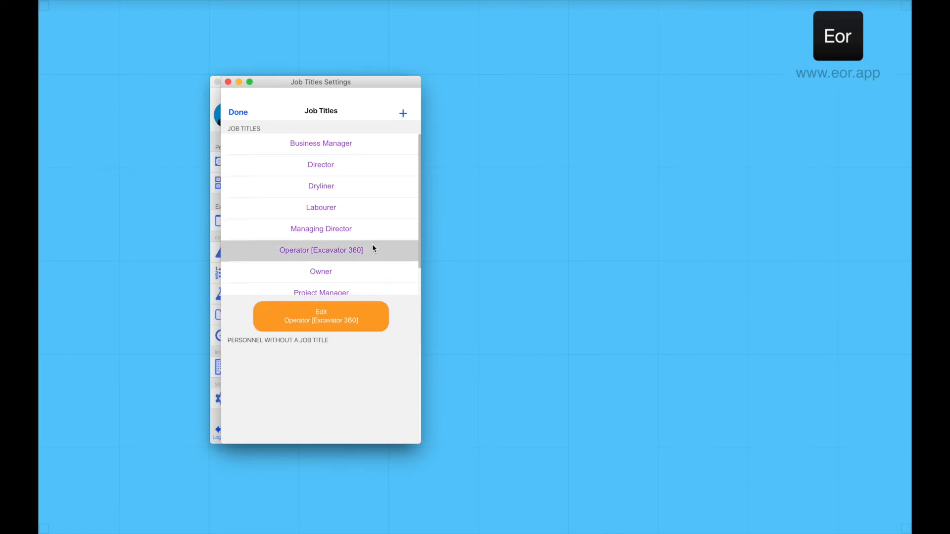
{"action": "left_click", "coordinate": [355, 322]}
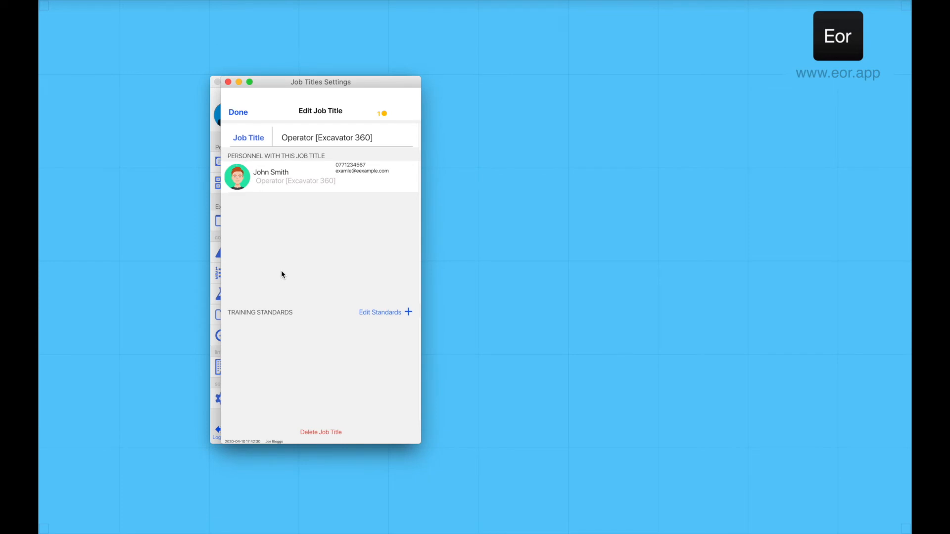
{"action": "left_click", "coordinate": [407, 312]}
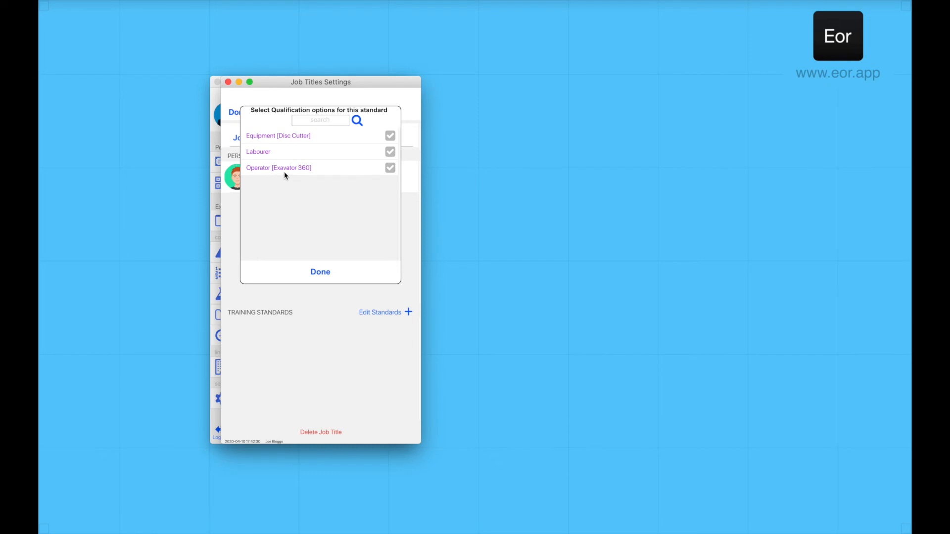
{"action": "left_click", "coordinate": [389, 168]}
{"action": "left_click", "coordinate": [324, 272]}
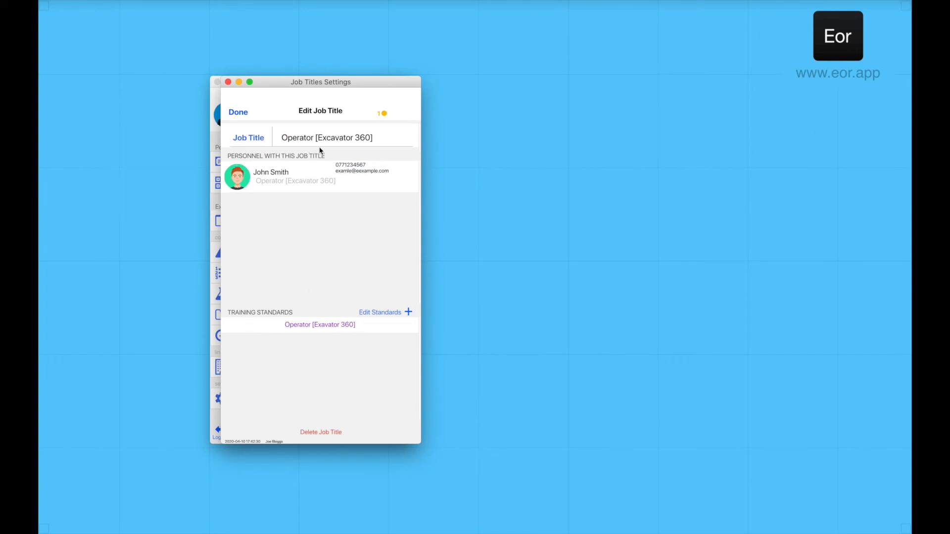
{"action": "left_click", "coordinate": [242, 117]}
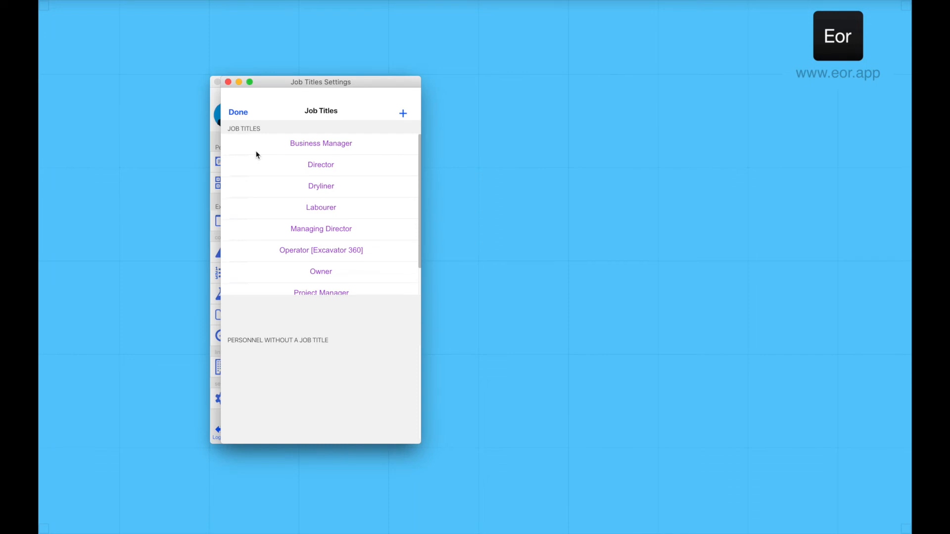
Assign only the Labourer training standard to the Labourer job title and return to the dashboard.
{"action": "left_click", "coordinate": [272, 212]}
{"action": "left_click", "coordinate": [313, 308]}
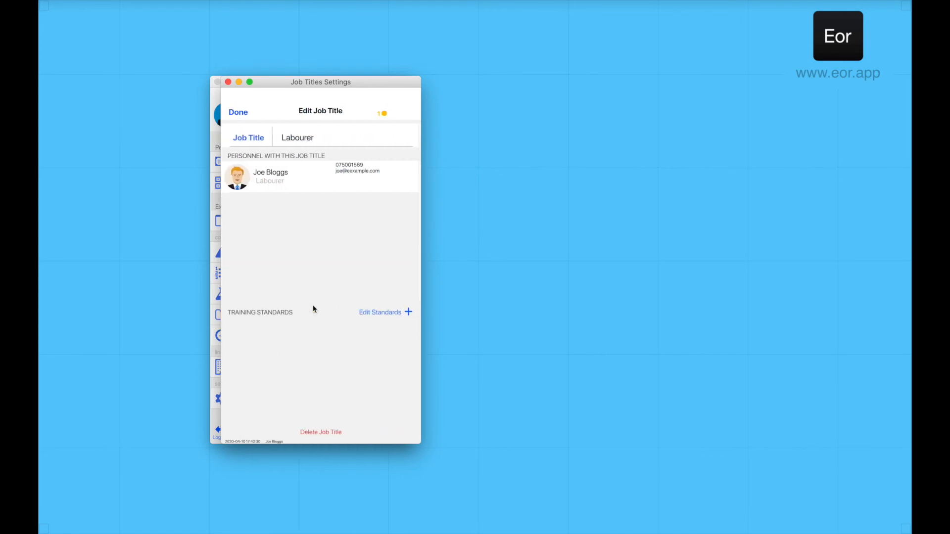
{"action": "left_click", "coordinate": [407, 312]}
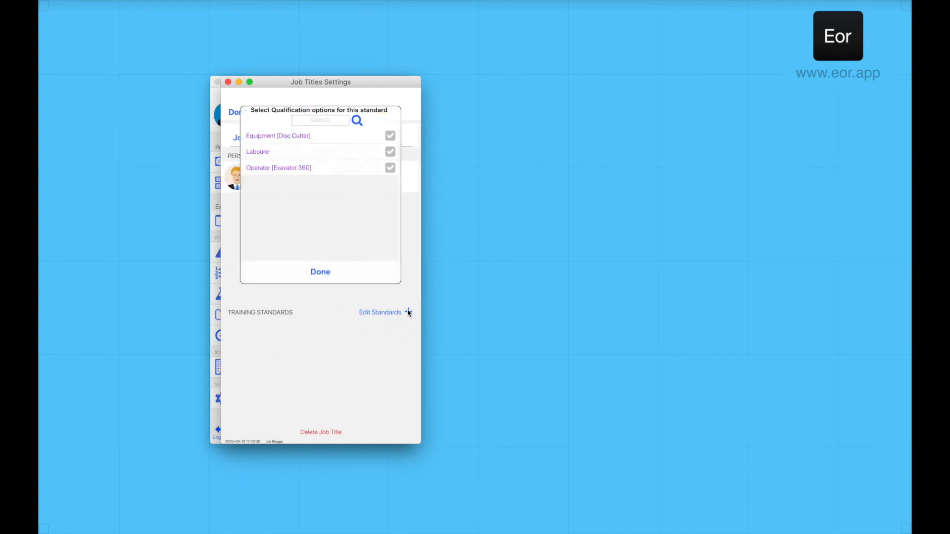
{"action": "left_click", "coordinate": [390, 152]}
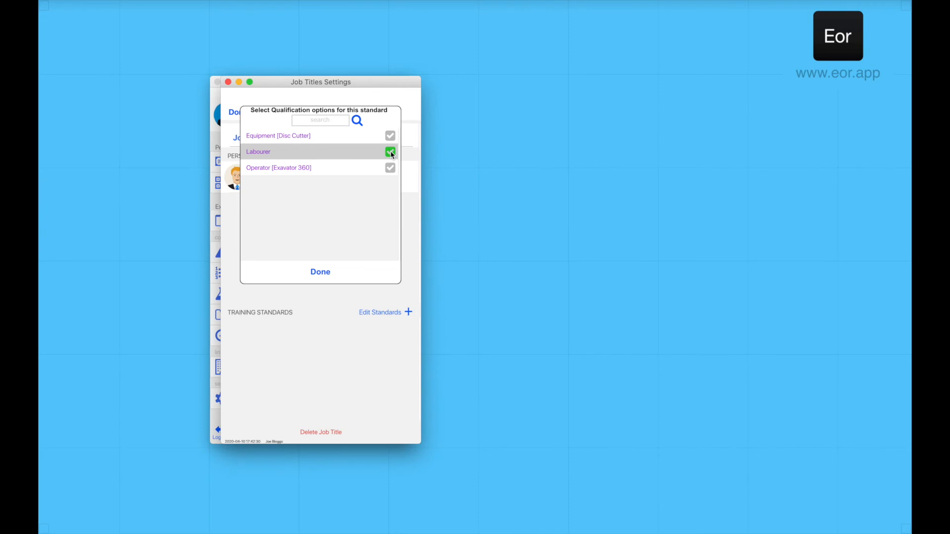
{"action": "left_click", "coordinate": [390, 135]}
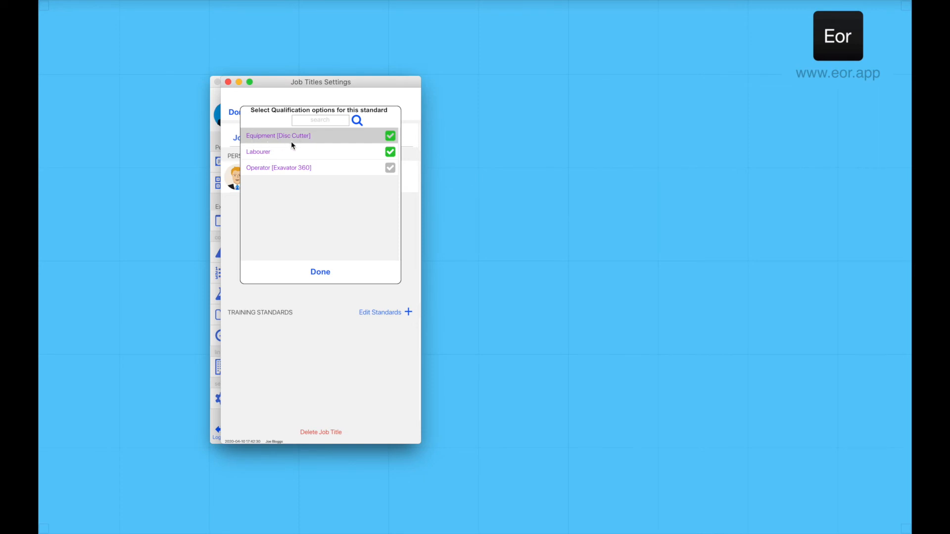
{"action": "left_click", "coordinate": [390, 139]}
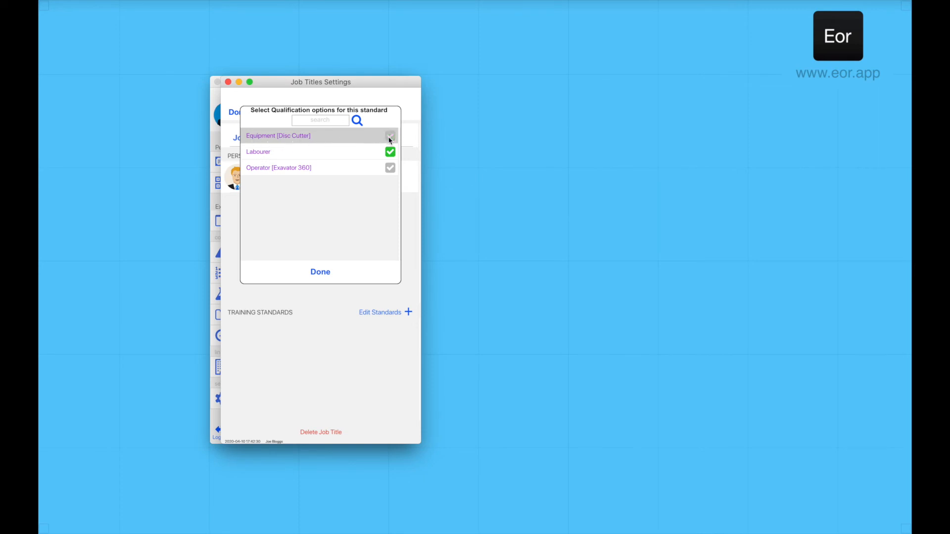
{"action": "left_click", "coordinate": [321, 273]}
{"action": "left_click", "coordinate": [246, 116]}
{"action": "left_click", "coordinate": [246, 117]}
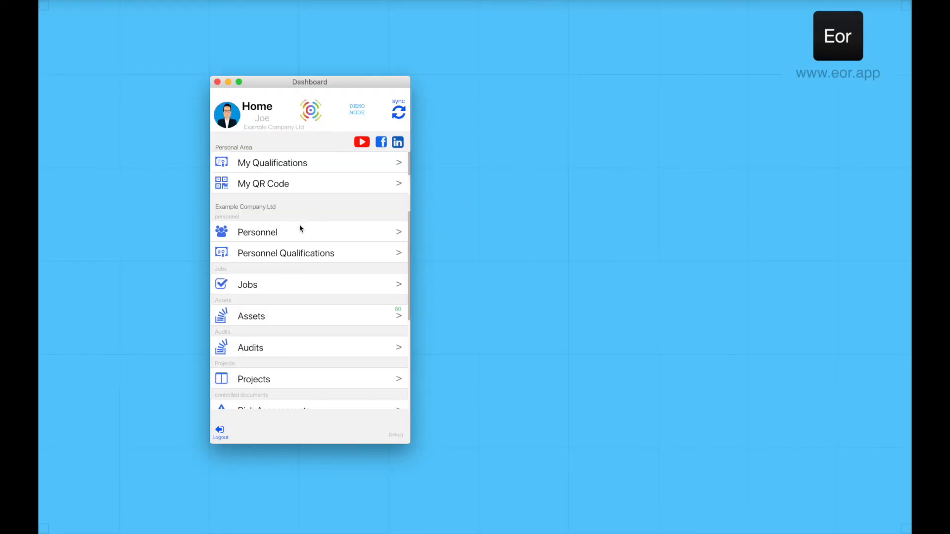
Add Equipment [Disc Cutter] as an individual training standard to the Labourer's personnel record and return to the dashboard.
{"action": "left_click", "coordinate": [286, 232]}
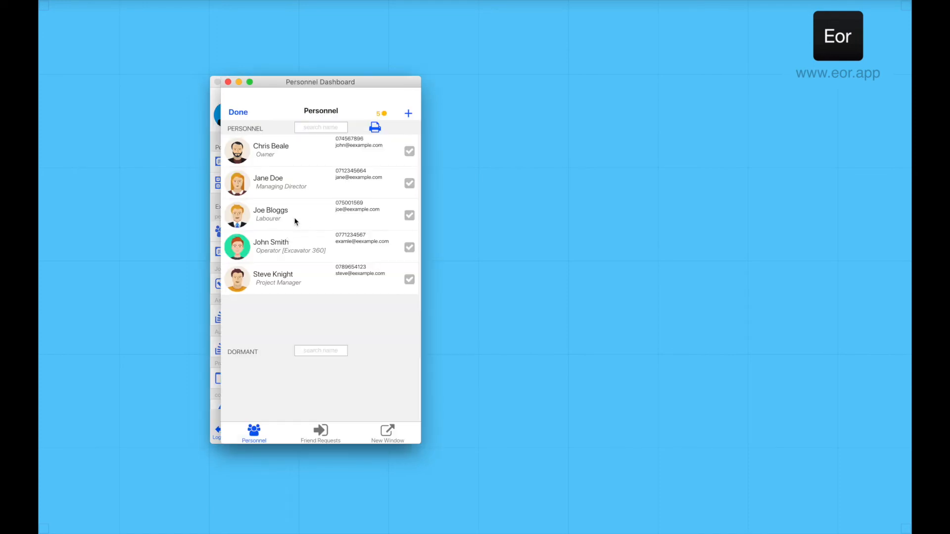
{"action": "left_click", "coordinate": [295, 221]}
{"action": "left_click", "coordinate": [314, 327]}
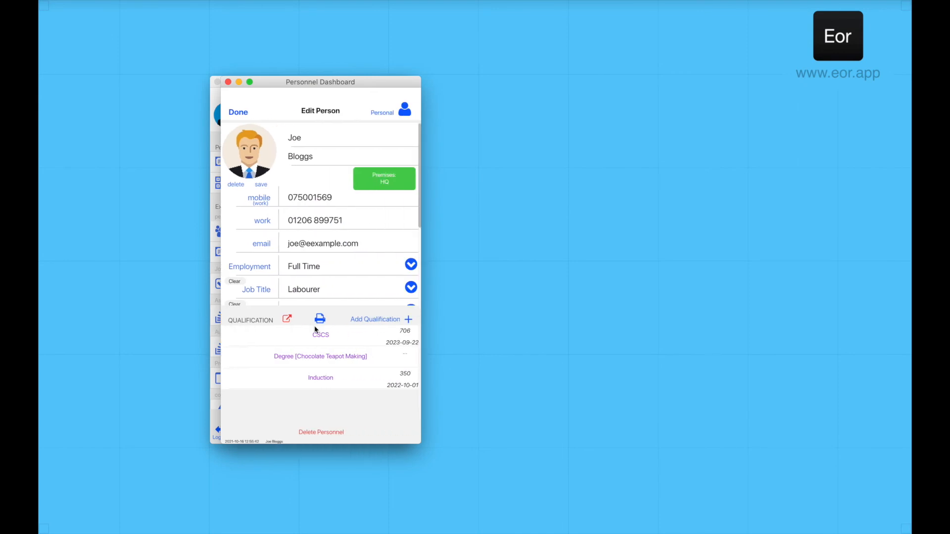
{"action": "left_click_drag", "start_coordinate": [267, 291], "coordinate": [259, 165]}
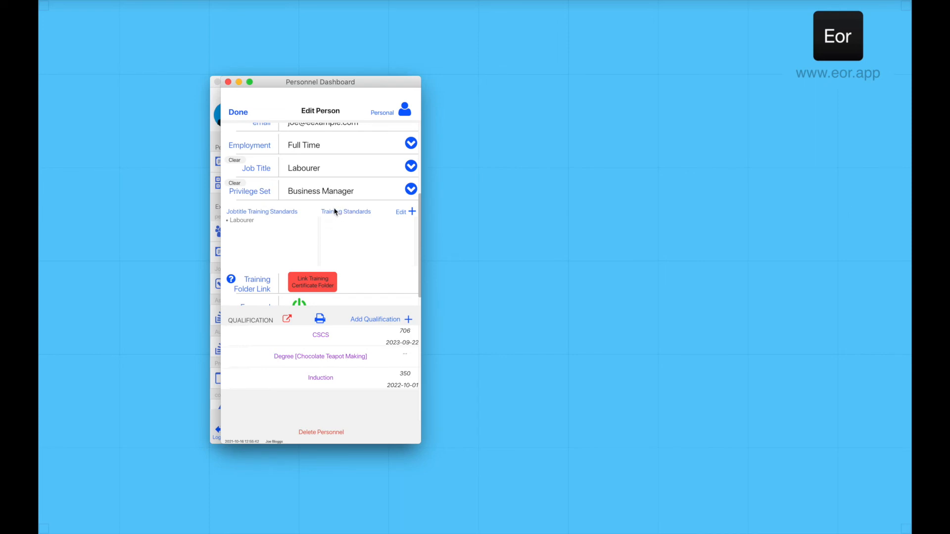
{"action": "left_click", "coordinate": [412, 212]}
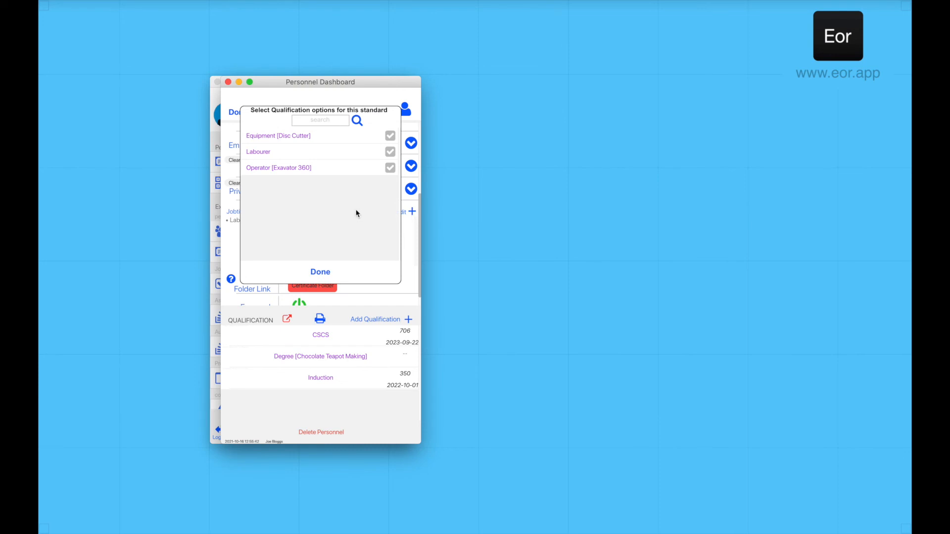
{"action": "left_click", "coordinate": [389, 137]}
{"action": "left_click", "coordinate": [320, 273]}
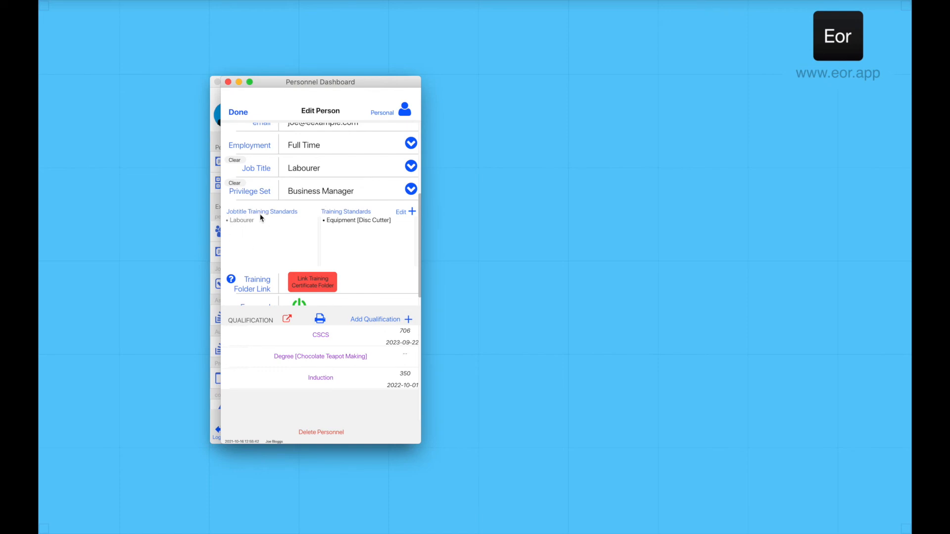
{"action": "mouse_move", "coordinate": [290, 226]}
{"action": "left_click", "coordinate": [240, 116]}
{"action": "left_click", "coordinate": [241, 117]}
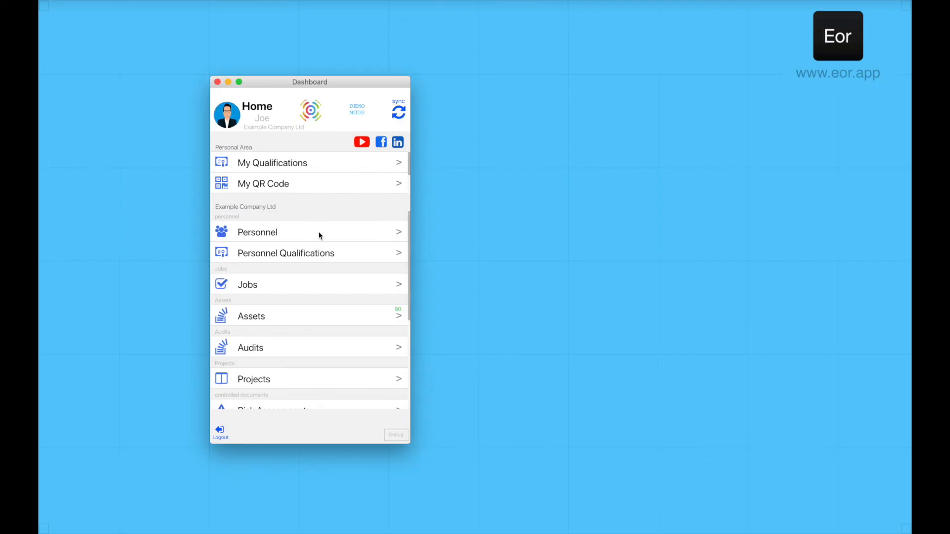
Open the Operator [Excavator 360] employee's personnel record beside the dashboard and review the Induction qualification and its sub qualifications.
{"action": "left_click", "coordinate": [319, 236]}
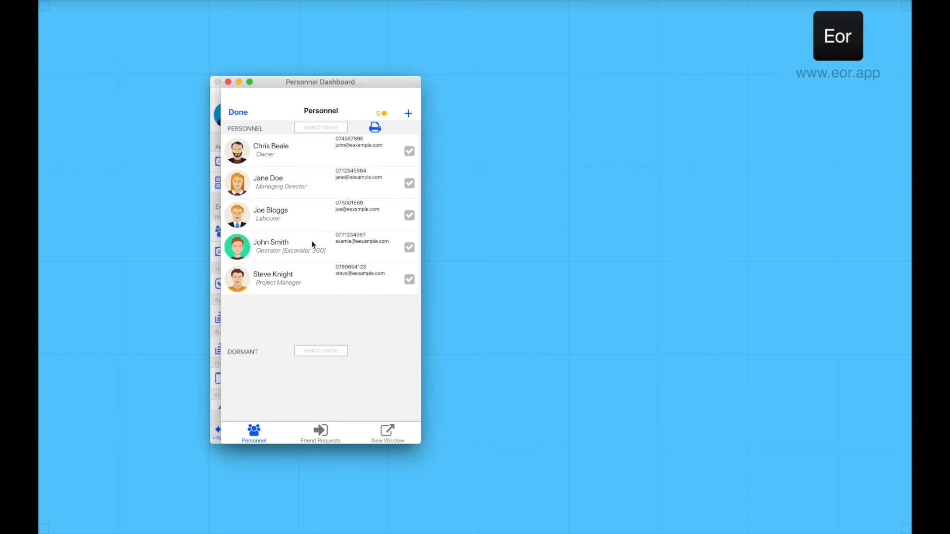
{"action": "left_click", "coordinate": [312, 245]}
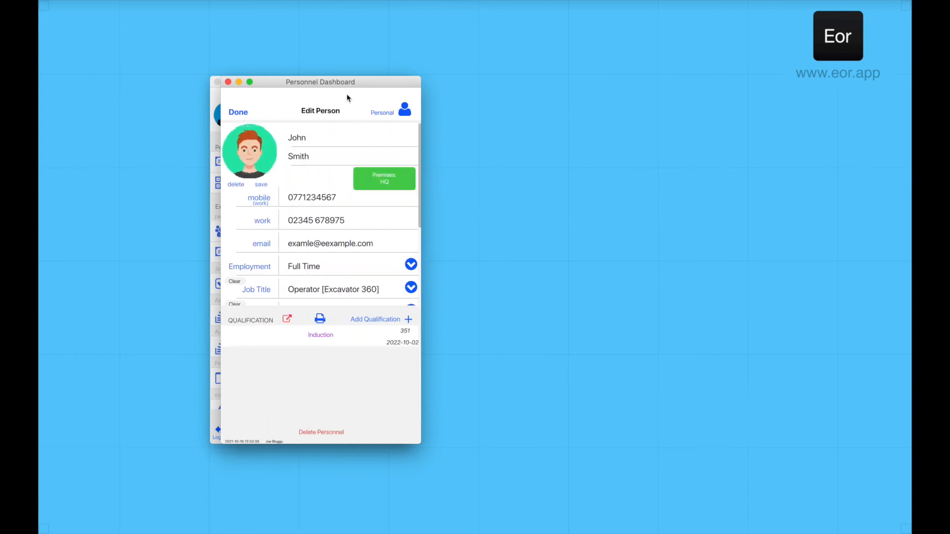
{"action": "left_click_drag", "start_coordinate": [340, 85], "coordinate": [530, 86]}
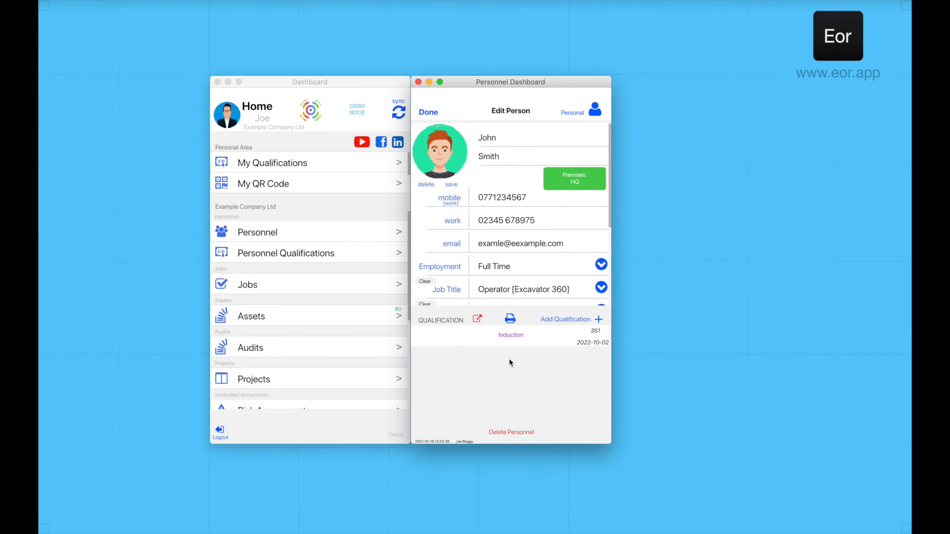
{"action": "left_click", "coordinate": [521, 338]}
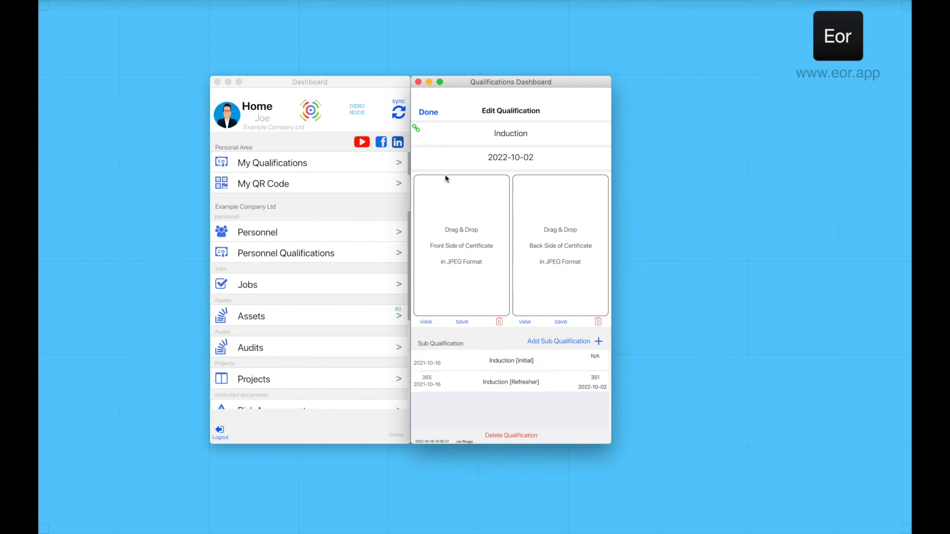
{"action": "left_click", "coordinate": [430, 113]}
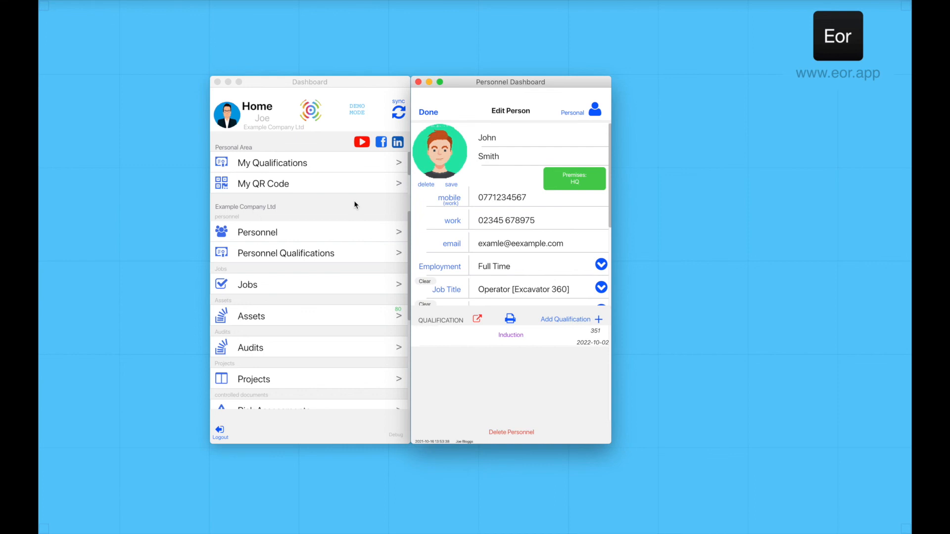
View the Operator [Exavator 360] training standard from the company settings, placed alongside the open personnel record for comparison.
{"action": "left_click_drag", "start_coordinate": [327, 384], "coordinate": [313, 197]}
{"action": "left_click", "coordinate": [309, 394]}
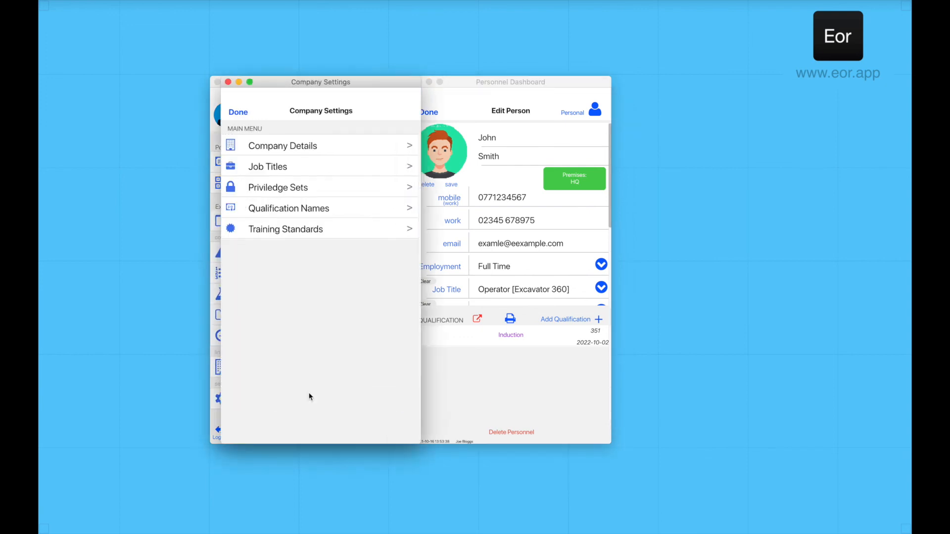
{"action": "left_click_drag", "start_coordinate": [359, 83], "coordinate": [750, 86]}
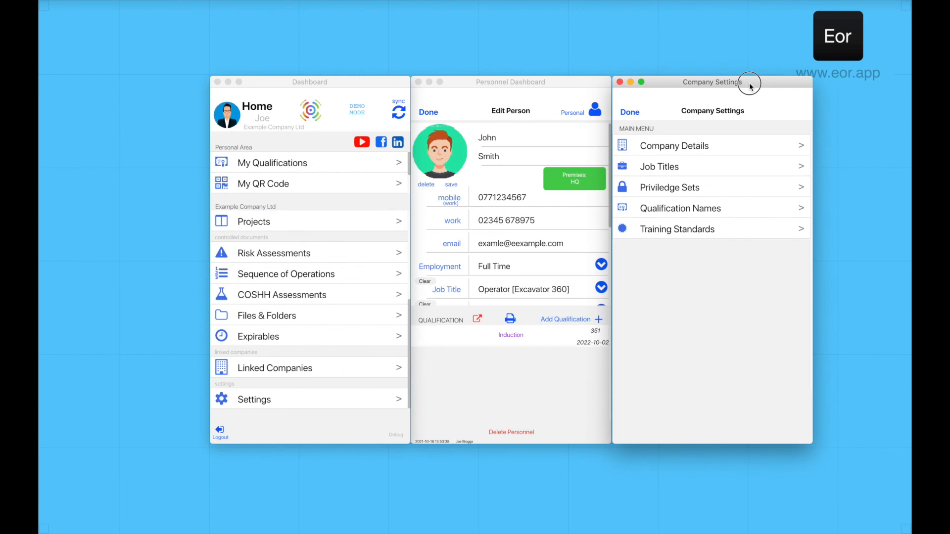
{"action": "left_click", "coordinate": [696, 229]}
{"action": "left_click", "coordinate": [711, 207]}
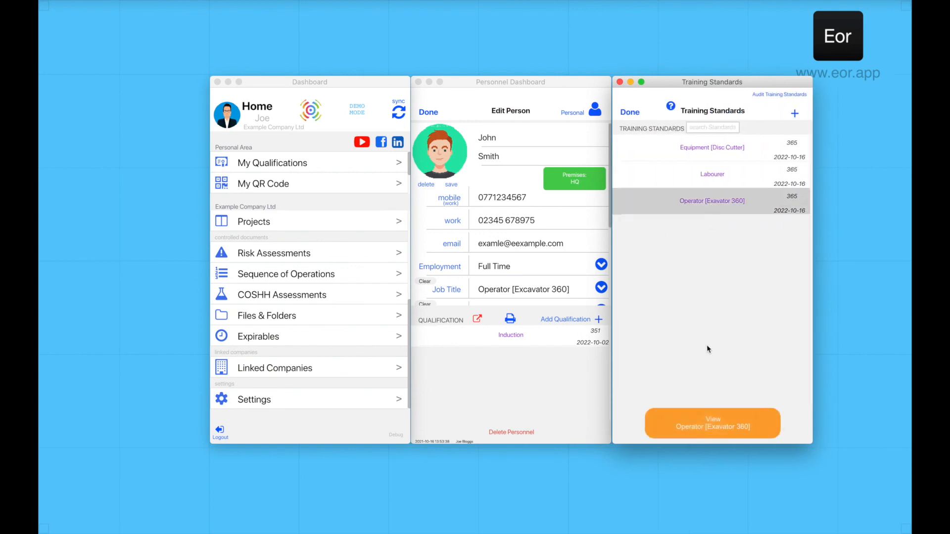
{"action": "left_click", "coordinate": [702, 418]}
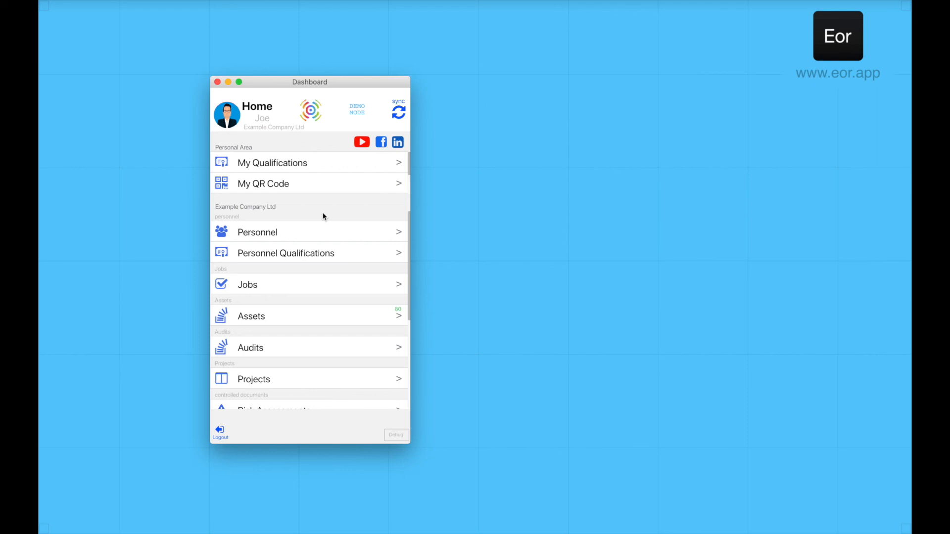
Run an audit of the training standards from the company settings to list the qualifications personnel still require.
{"action": "left_click_drag", "start_coordinate": [314, 384], "coordinate": [312, 227]}
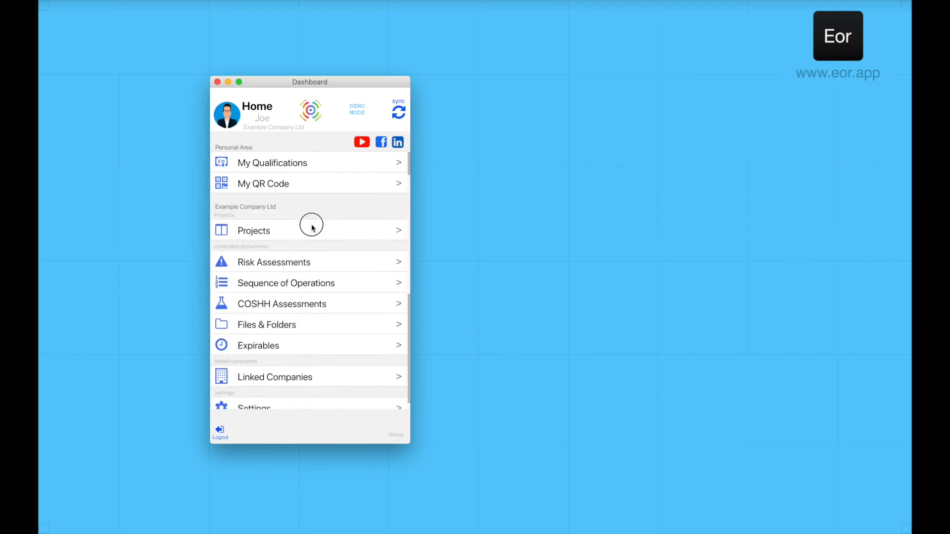
{"action": "left_click", "coordinate": [306, 396]}
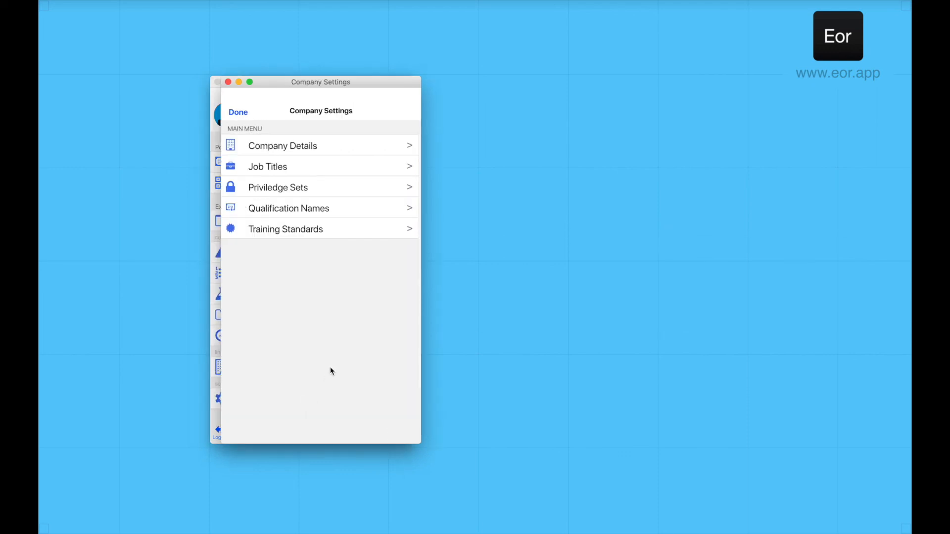
{"action": "left_click", "coordinate": [332, 233]}
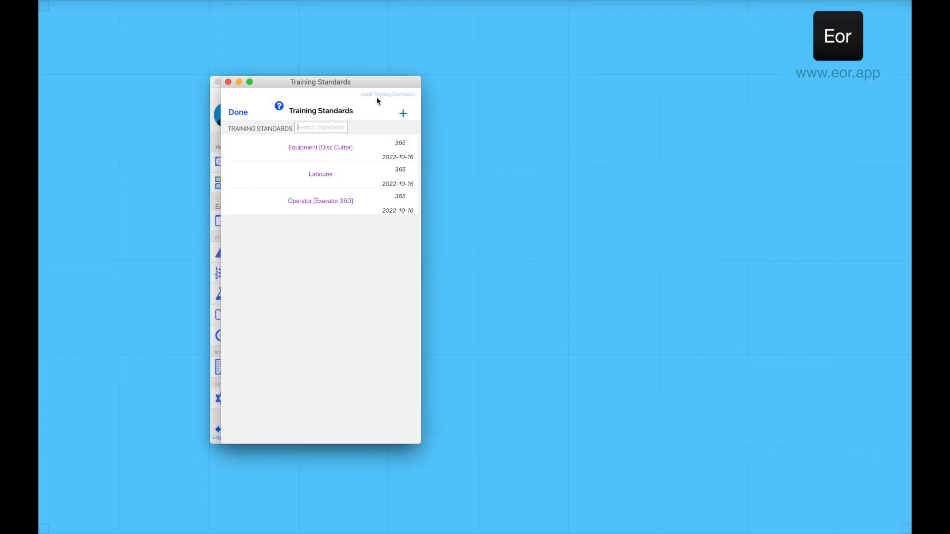
{"action": "left_click", "coordinate": [376, 98]}
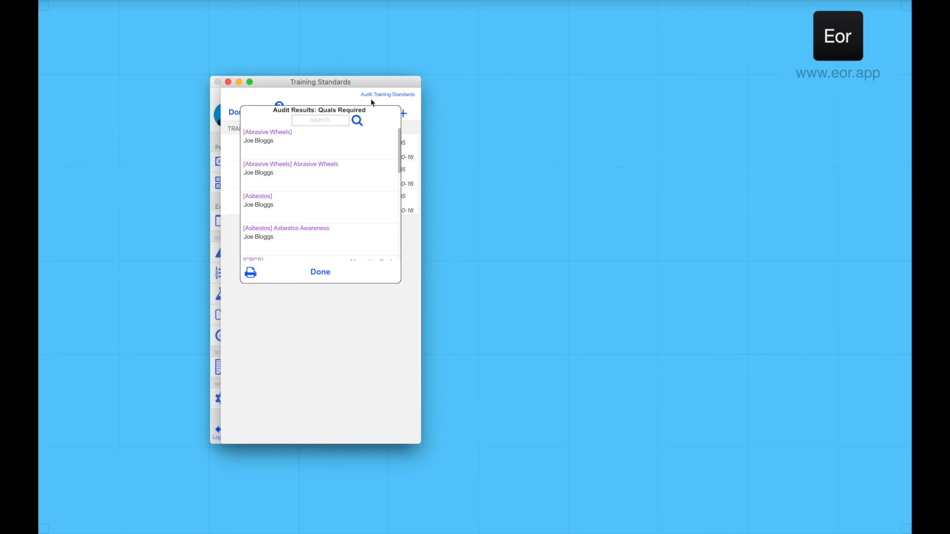
Search the audit results by the excavator operator's full name, and separately for "abrasive wheels".
{"action": "left_click", "coordinate": [330, 123]}
{"action": "type", "text": "john smith"}
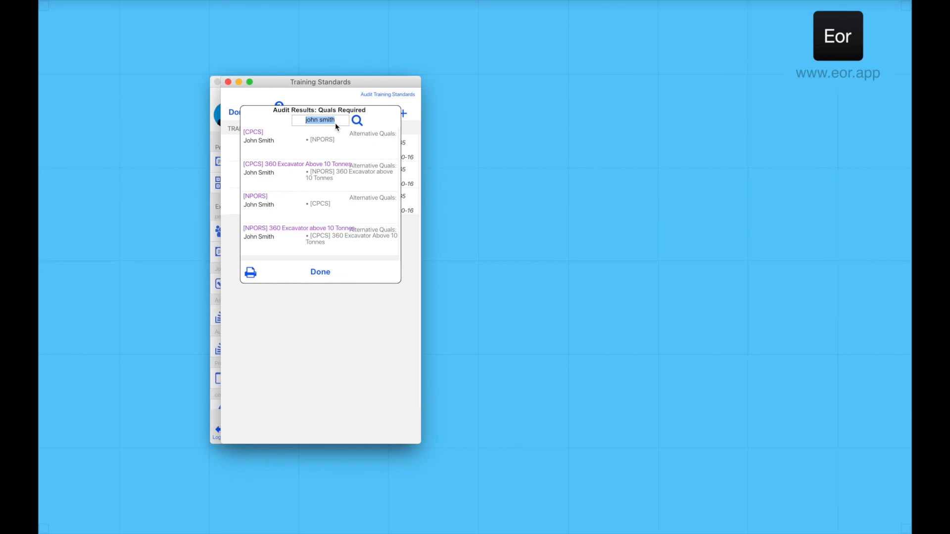
{"action": "type", "text": "abrasive wheels"}
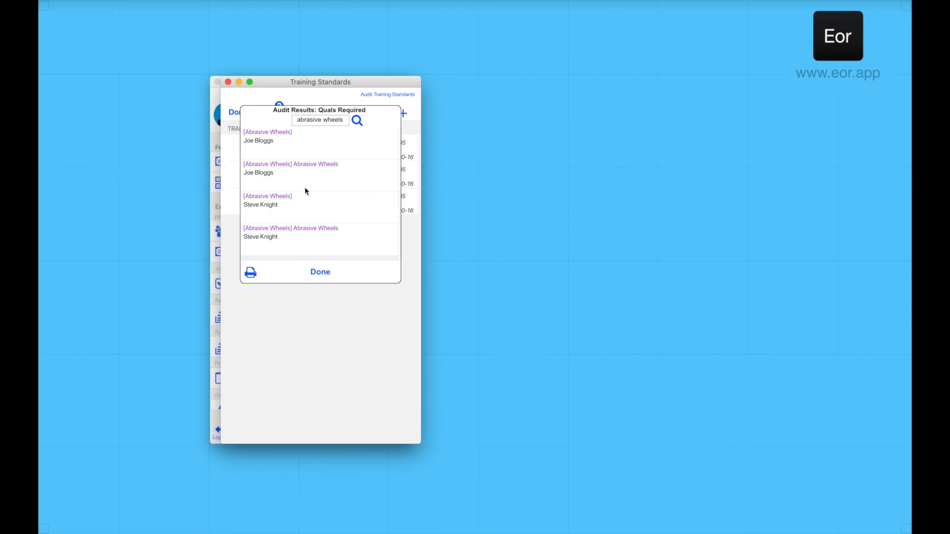
Export the training standards audit results to an Excel spreadsheet, then close the results and leave Training Standards.
{"action": "left_click", "coordinate": [251, 273]}
{"action": "left_click", "coordinate": [540, 156]}
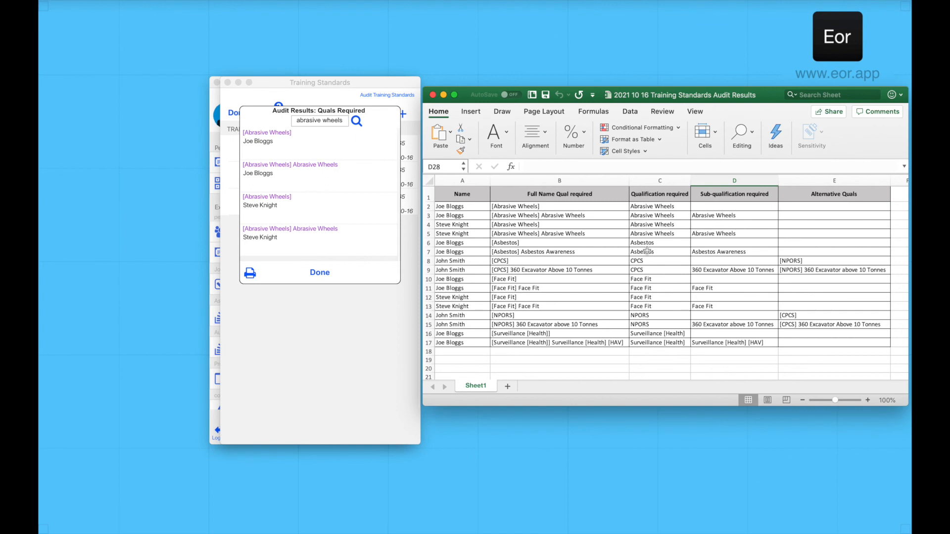
{"action": "left_click", "coordinate": [332, 270]}
{"action": "left_click", "coordinate": [332, 270]}
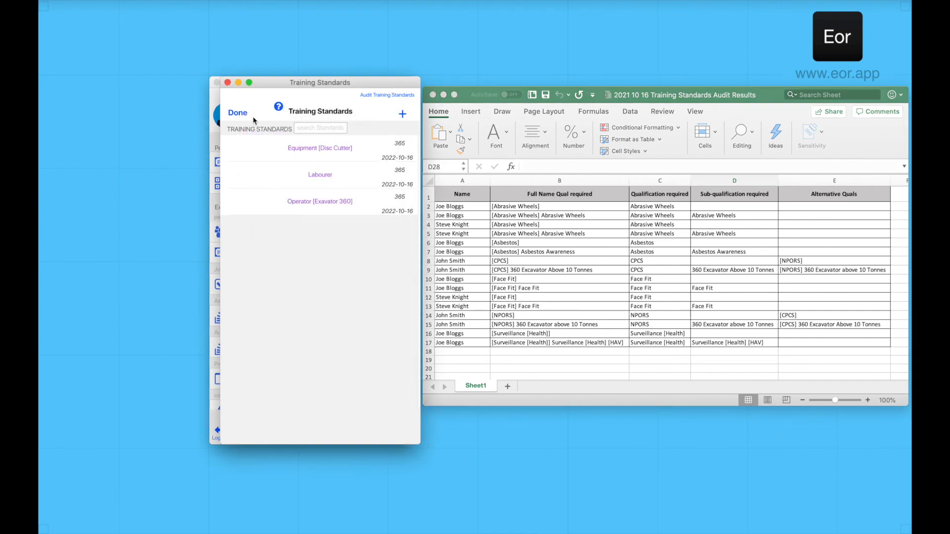
{"action": "left_click", "coordinate": [243, 115]}
{"action": "left_click", "coordinate": [242, 117]}
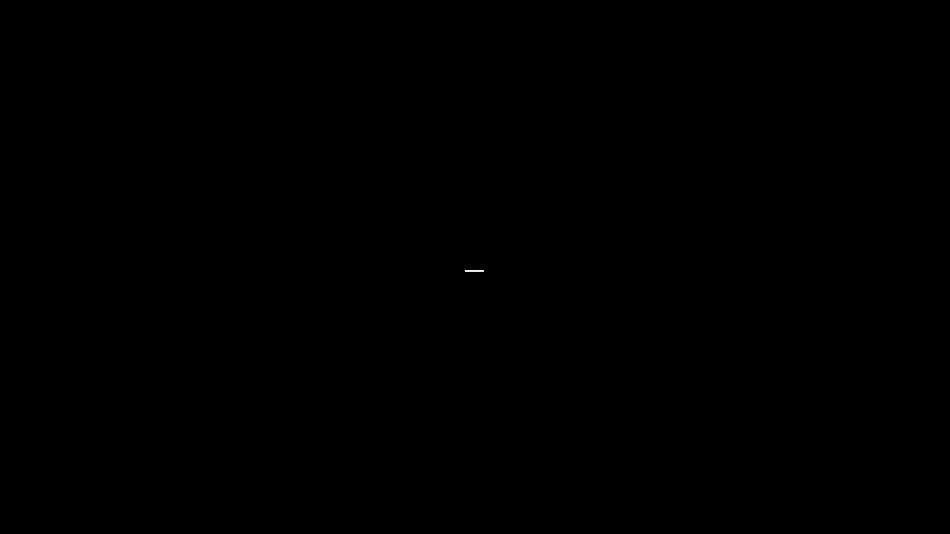